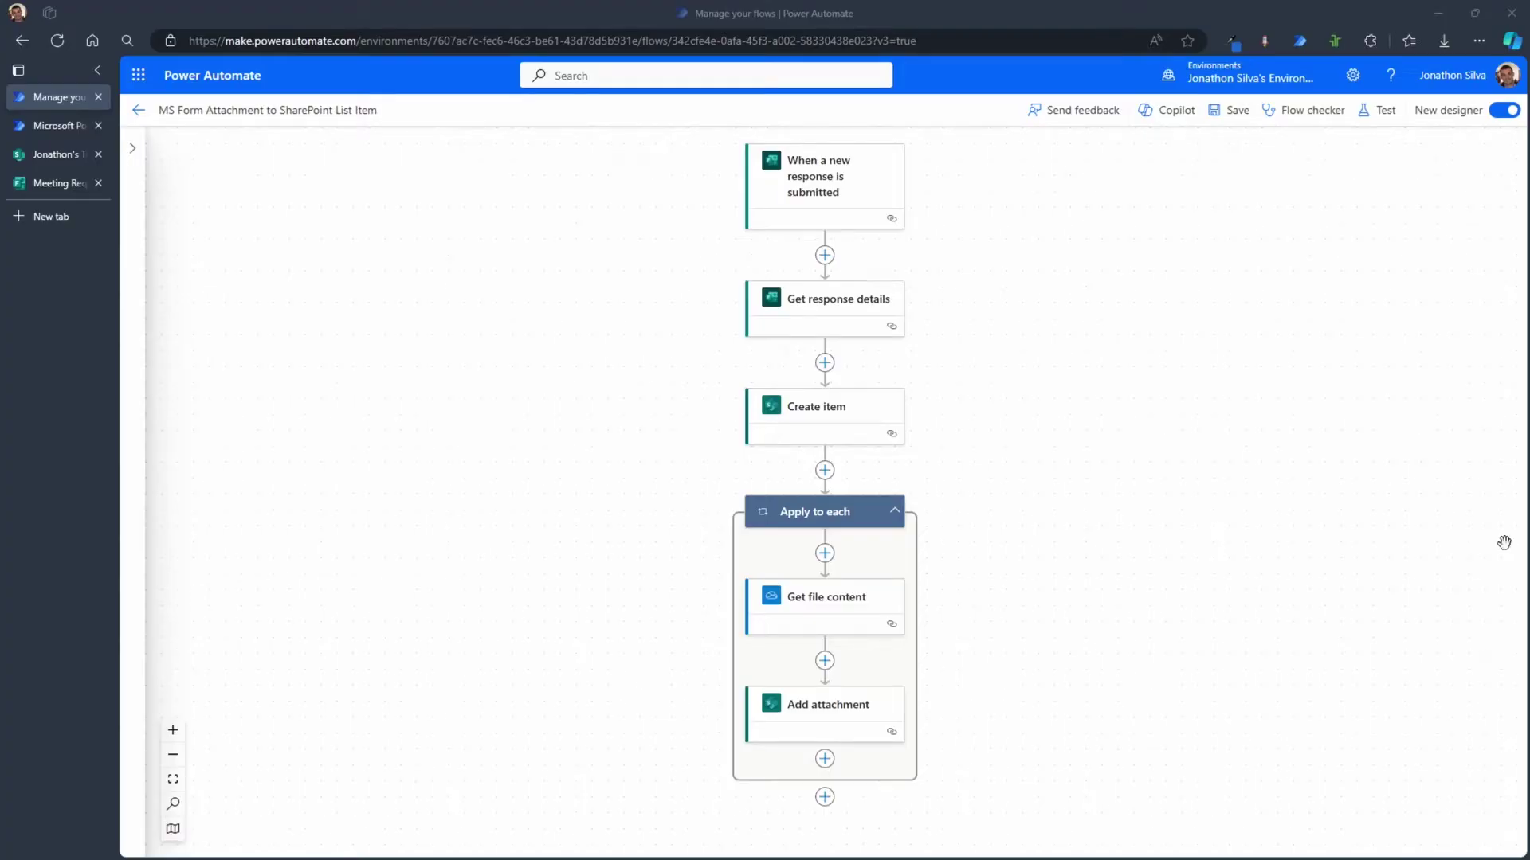
Switch to the Meeting Request form after looking over the existing attachment flow
click(50, 183)
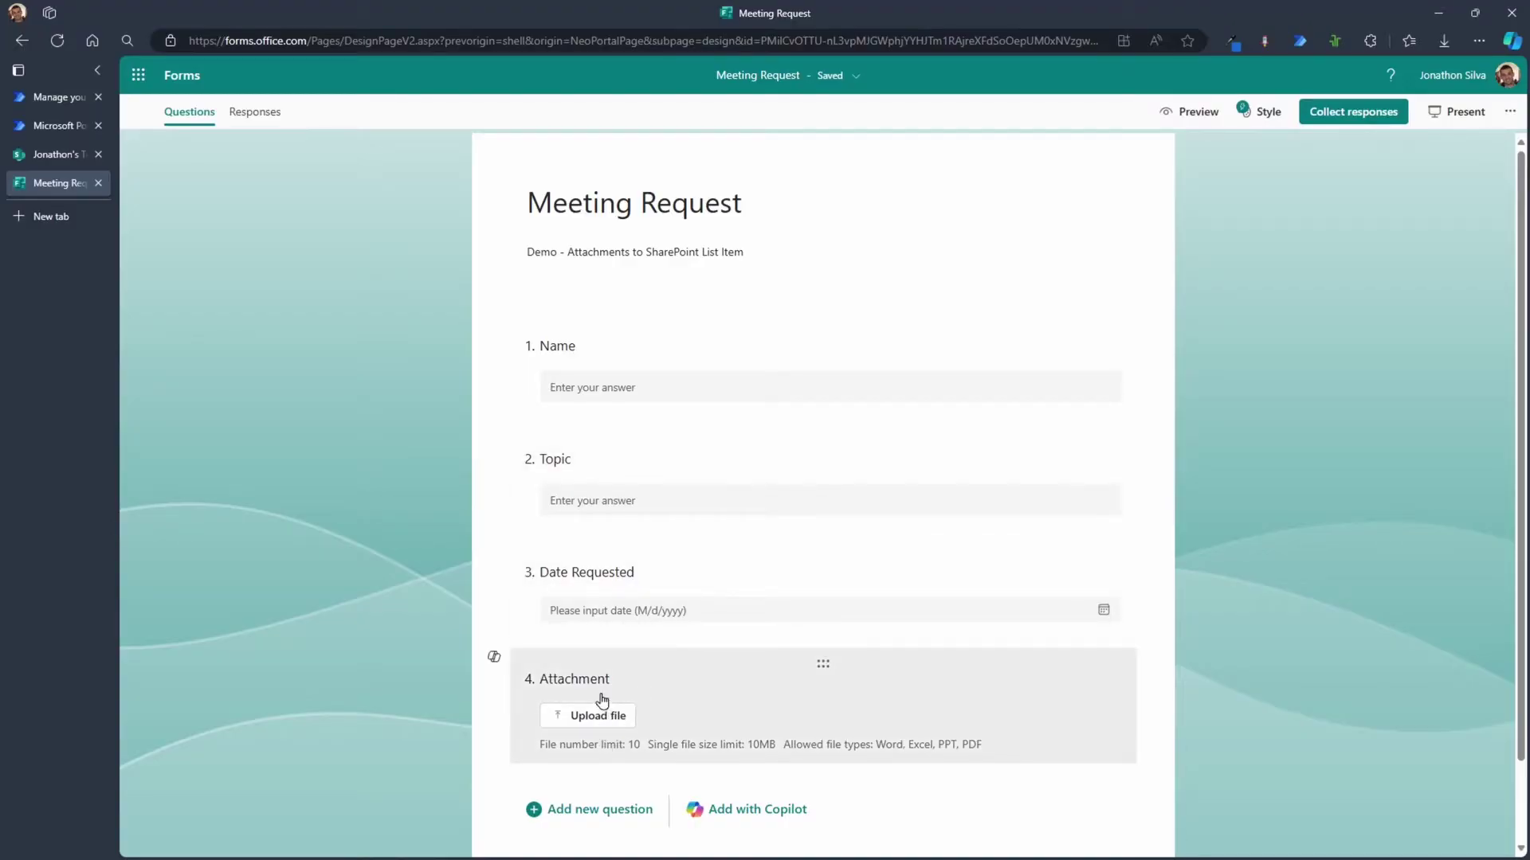
Open the SharePoint Meeting Request list and the submitted item's details
click(56, 155)
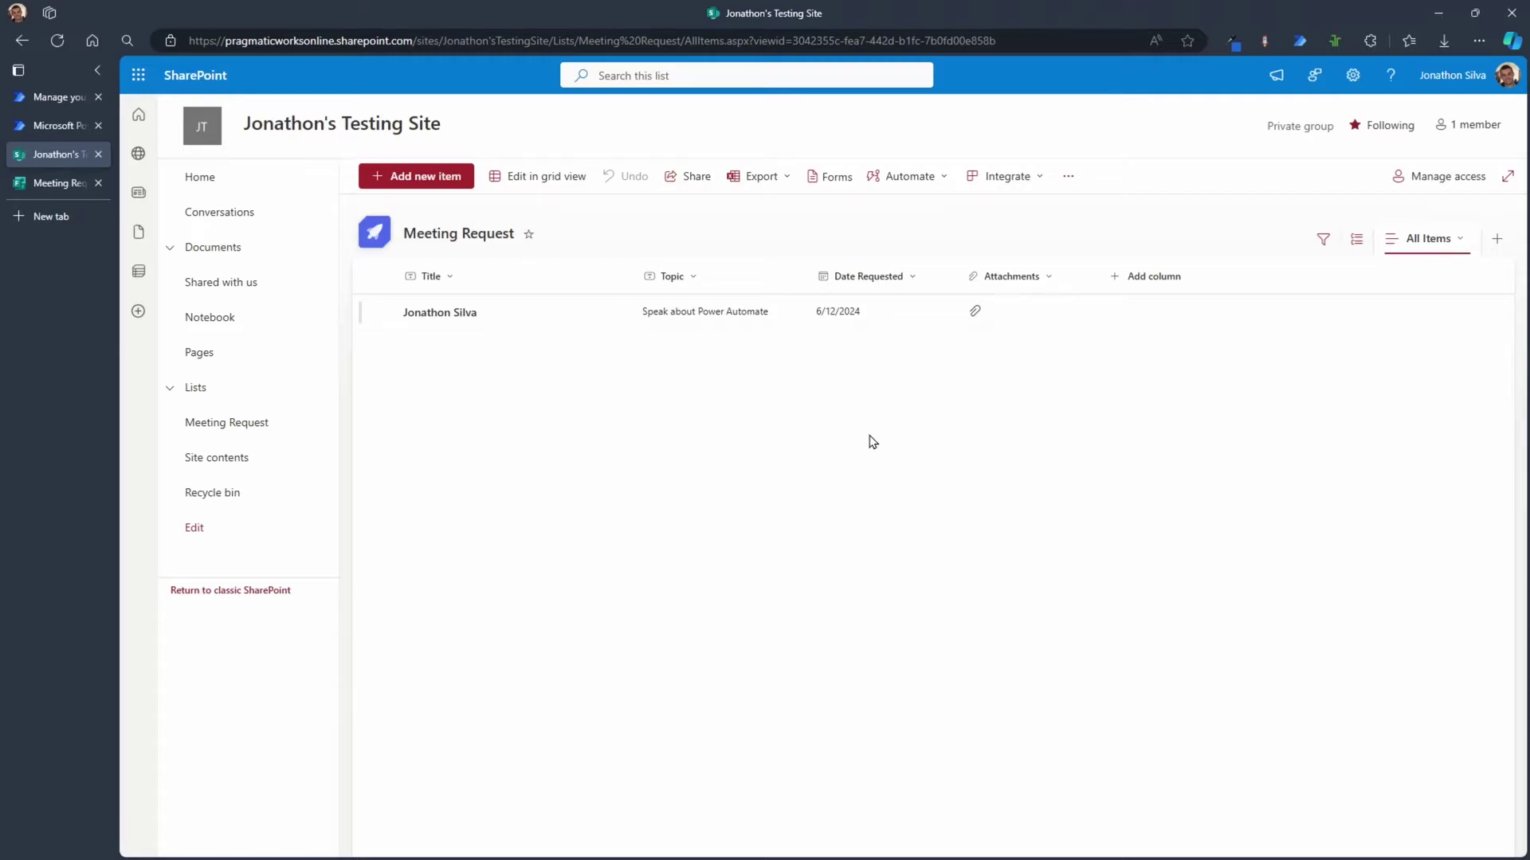
click(473, 314)
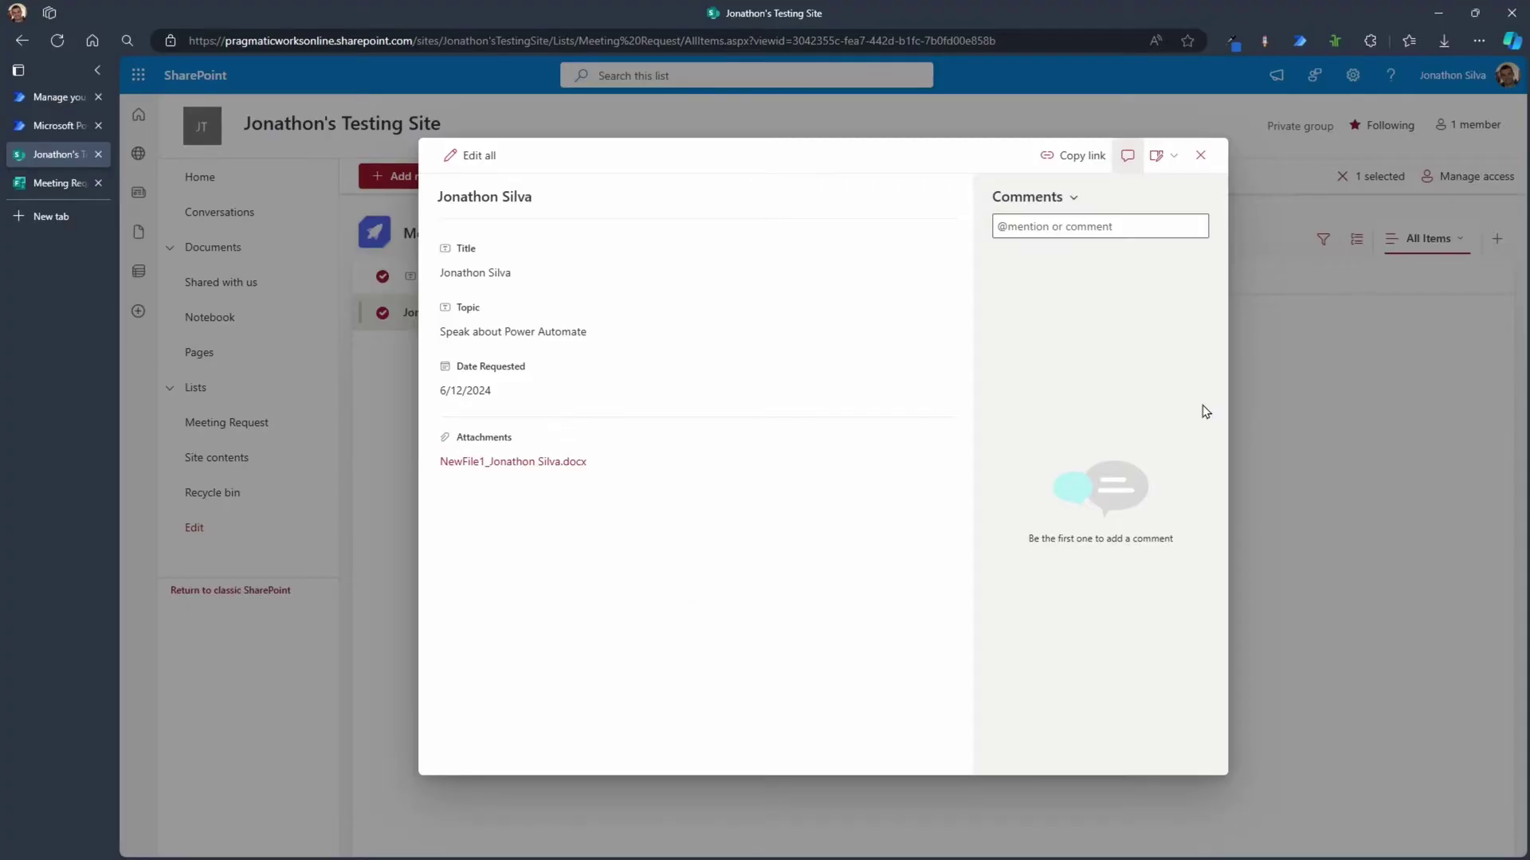
Close the item details and return to the 'MS Form Attachment to SharePoint List Item' flow
click(1200, 155)
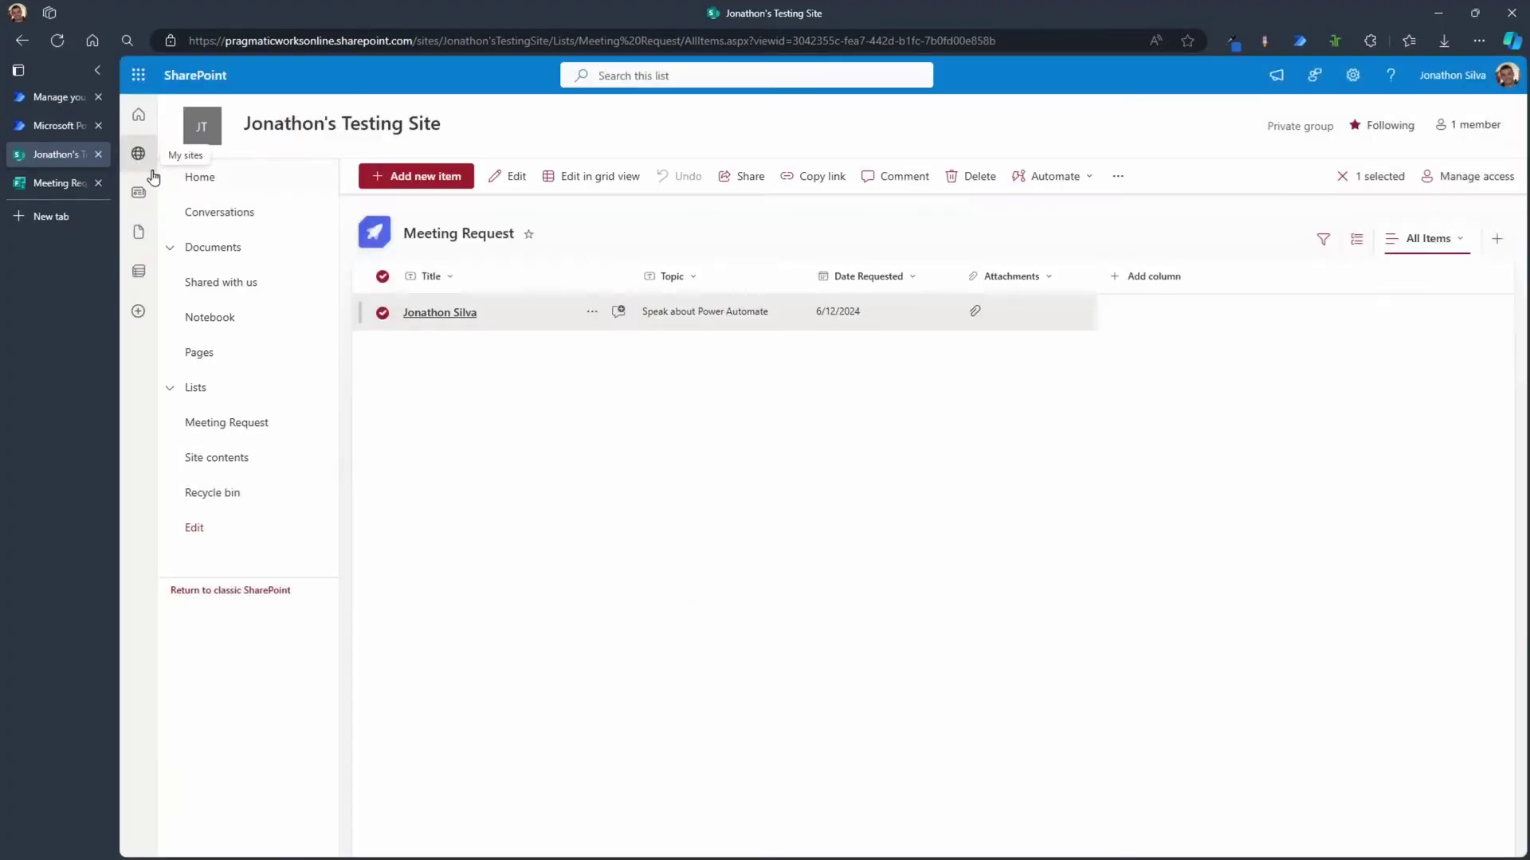
click(56, 99)
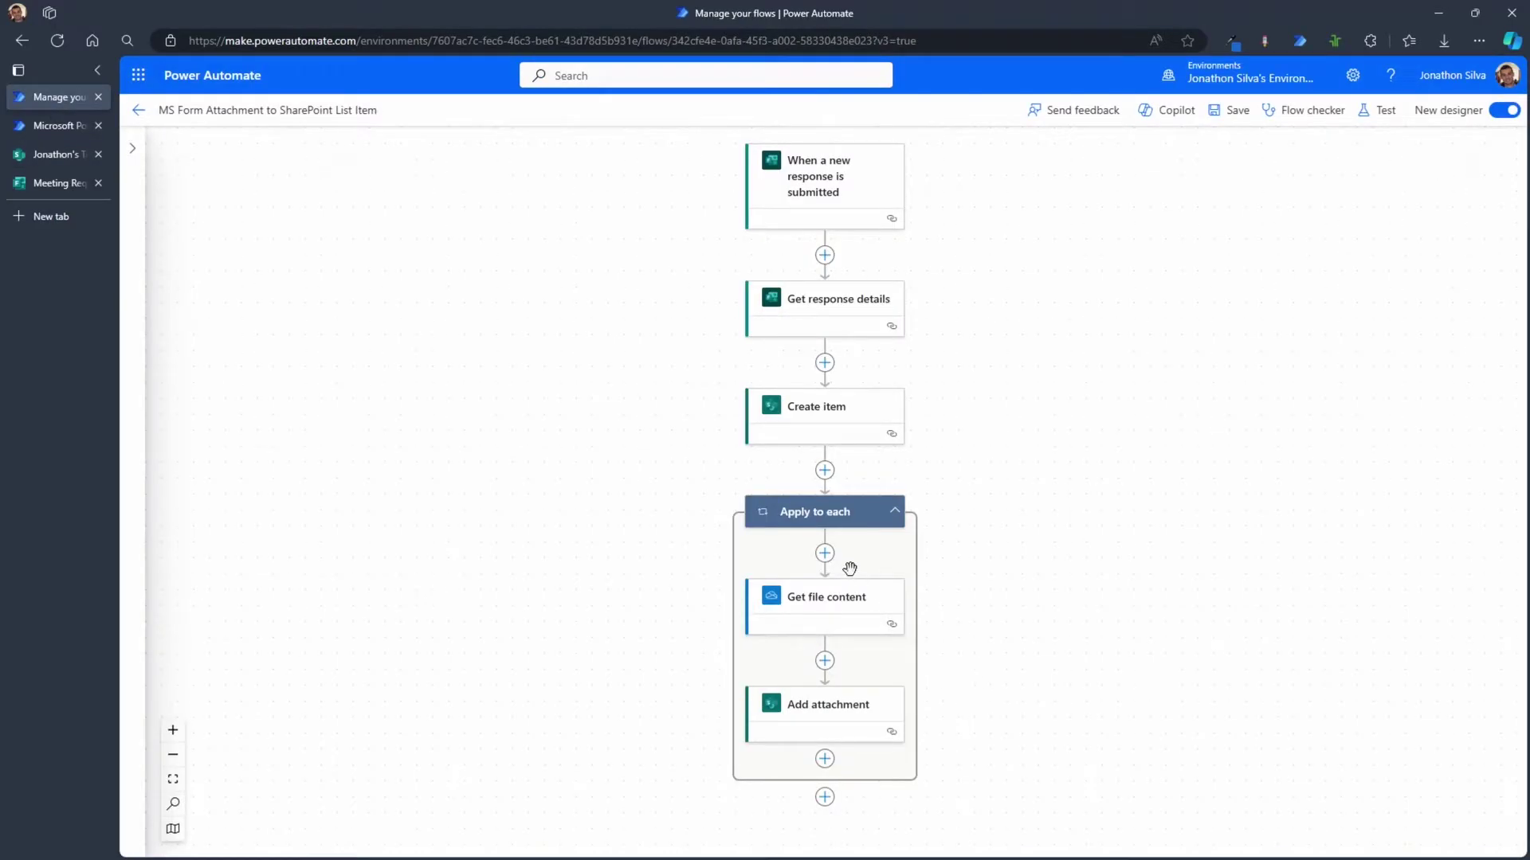
Preview the Meeting Request form, then open the 'Multiple MS Form Attachments to SharePoint List Item' flow
click(61, 182)
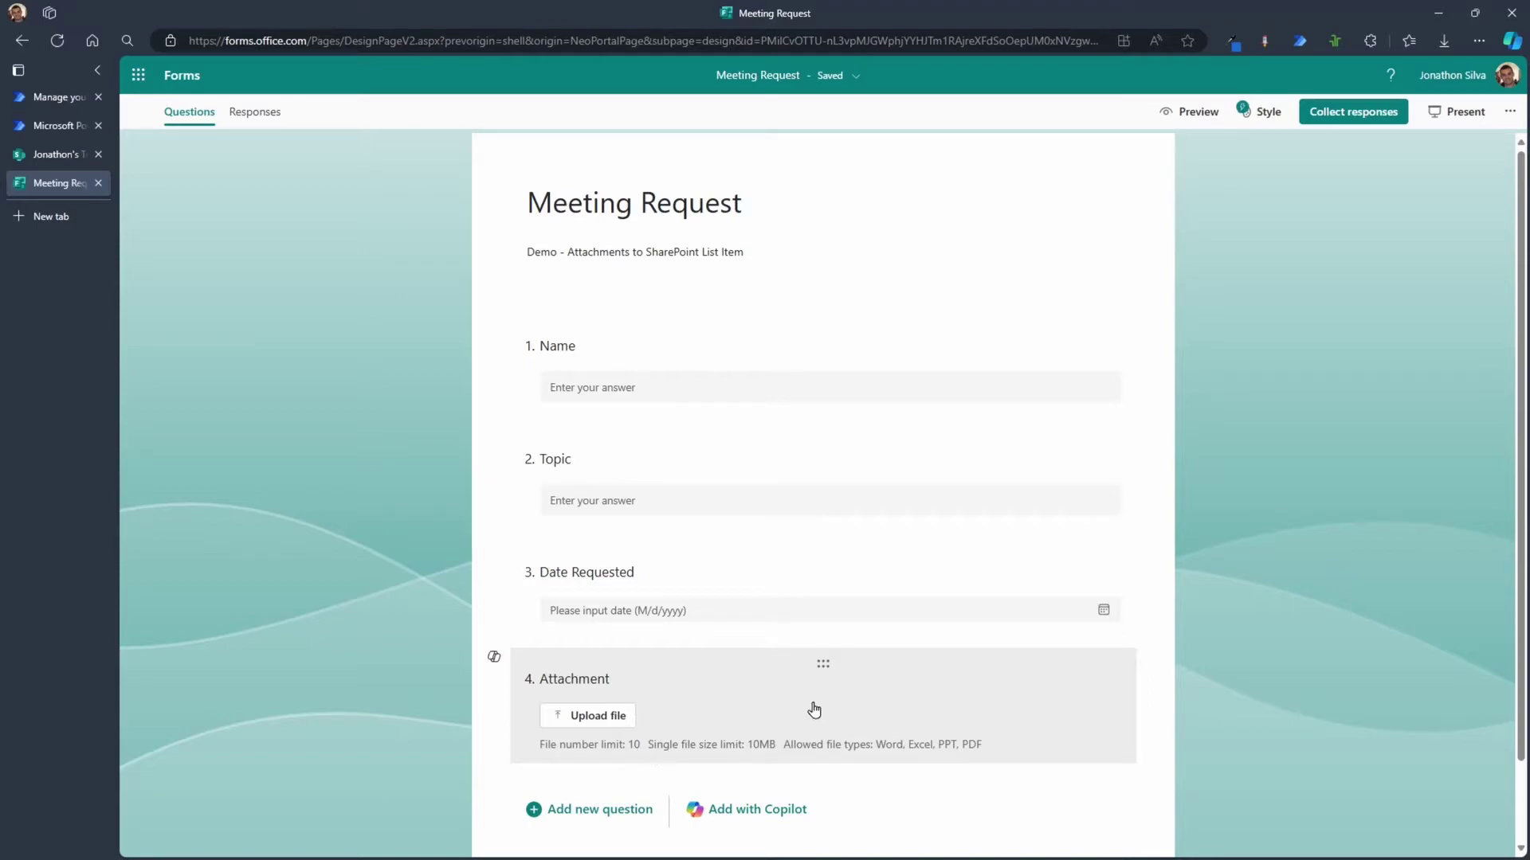
click(1189, 112)
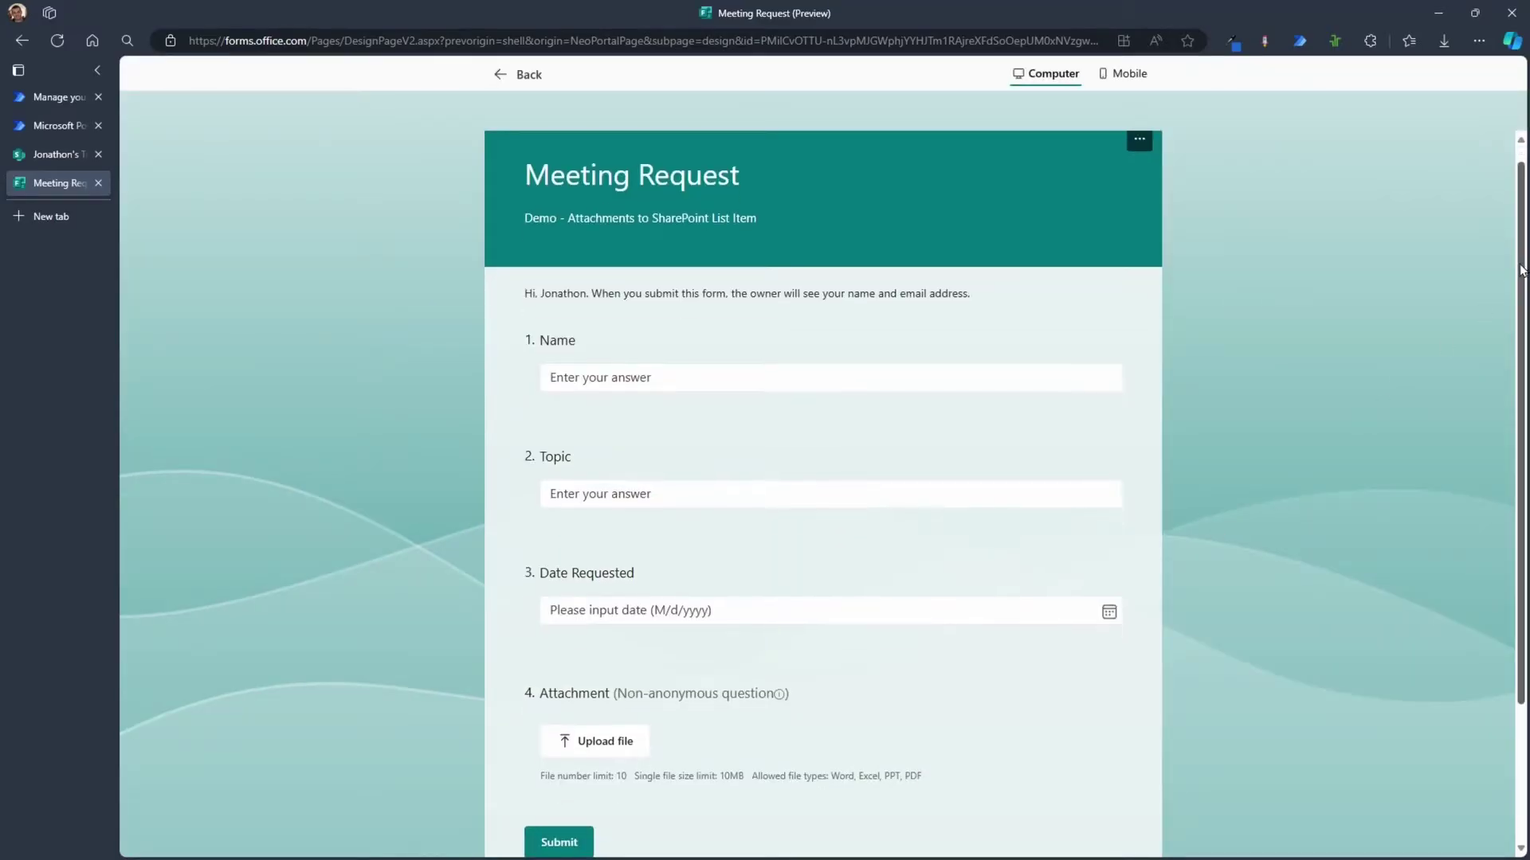
click(68, 131)
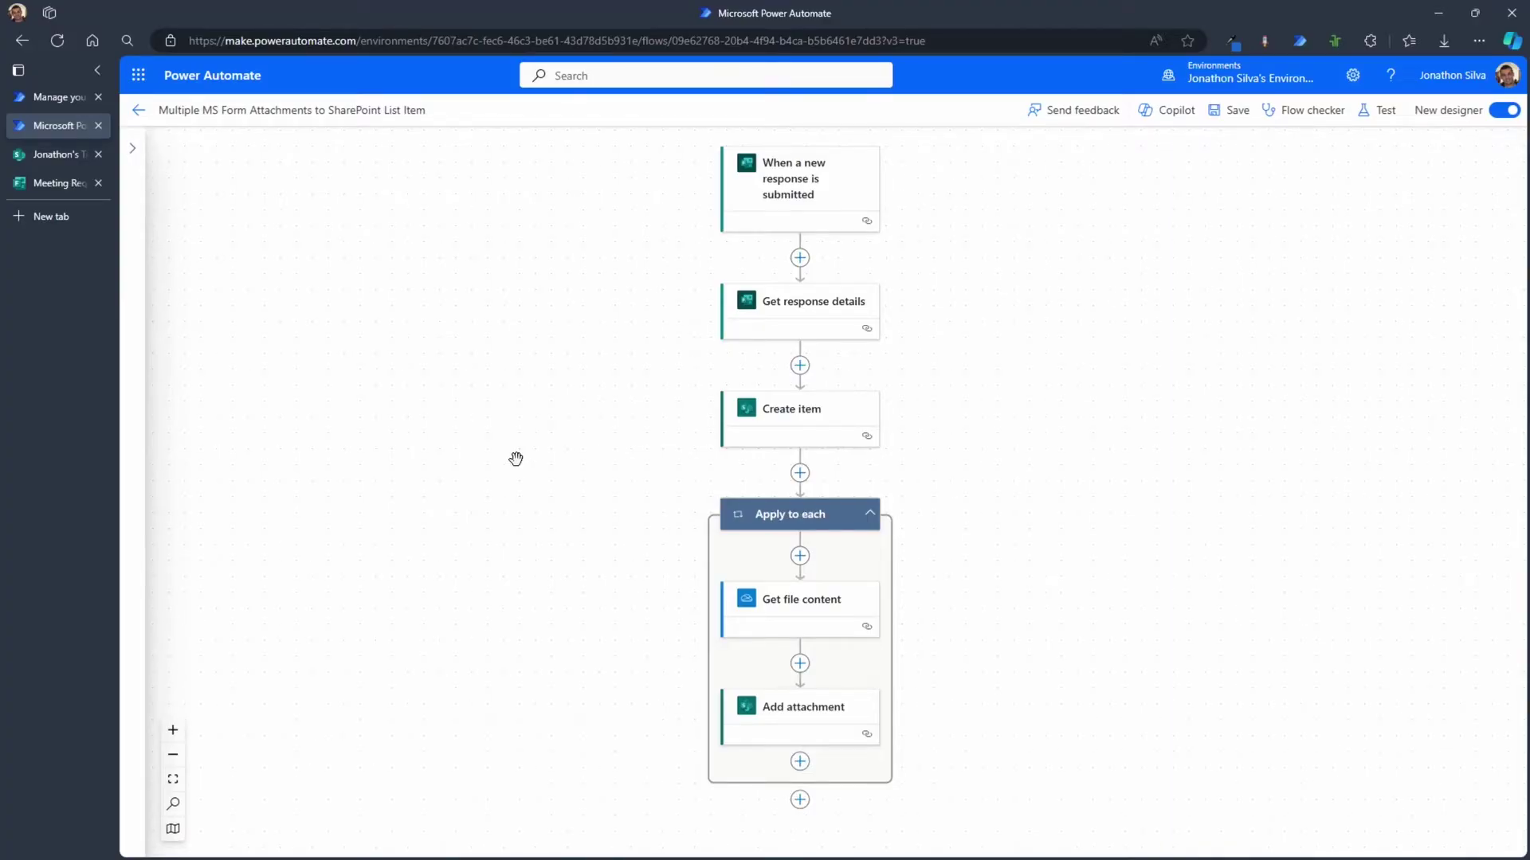
Inspect the trigger, Get response details, Create item, Apply to each, Get file content and Add attachment parameters
click(833, 193)
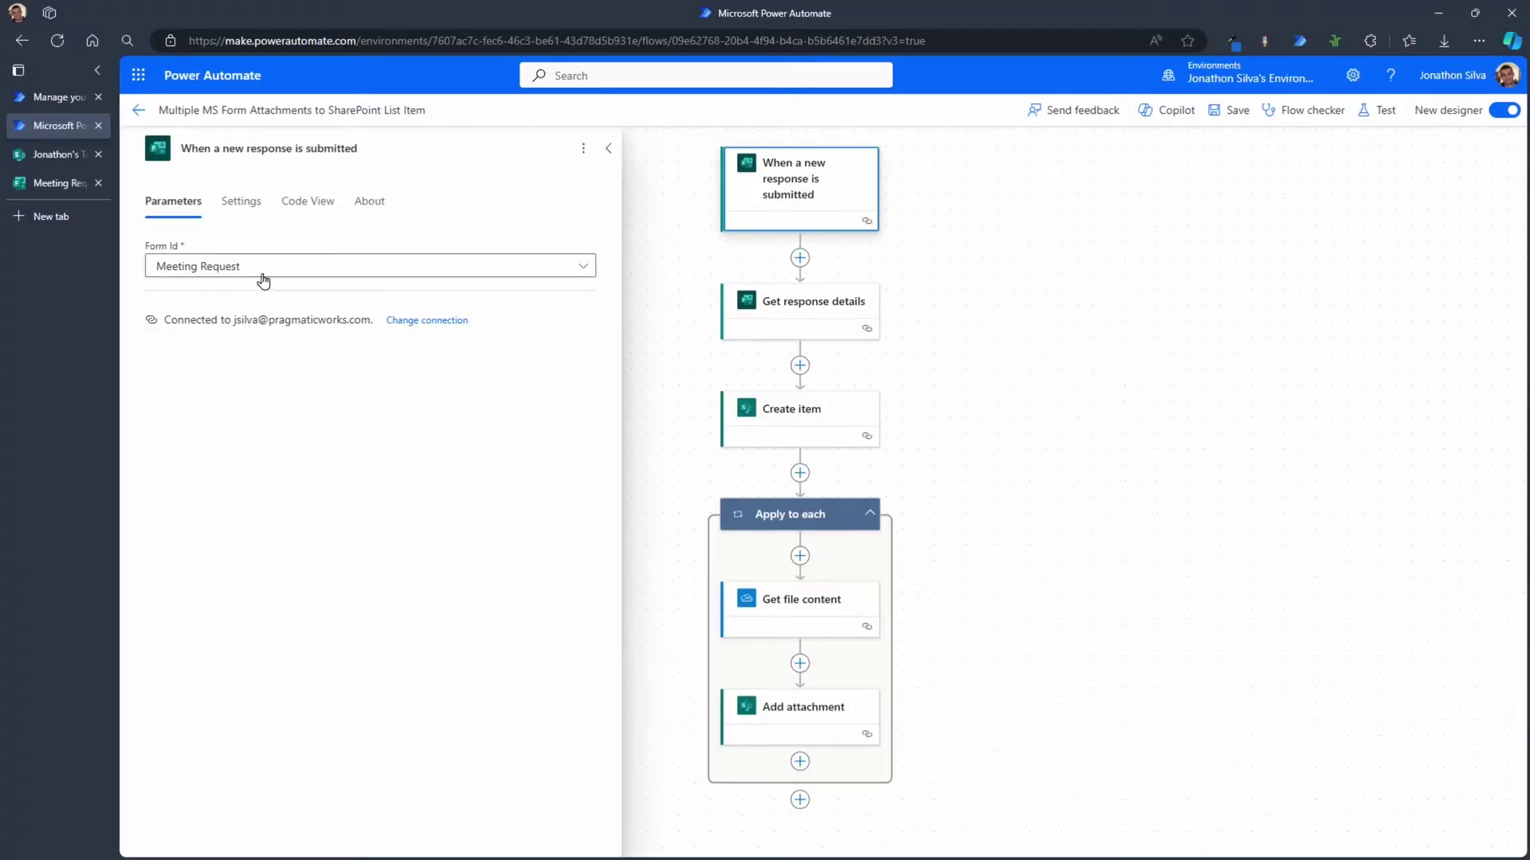
click(824, 310)
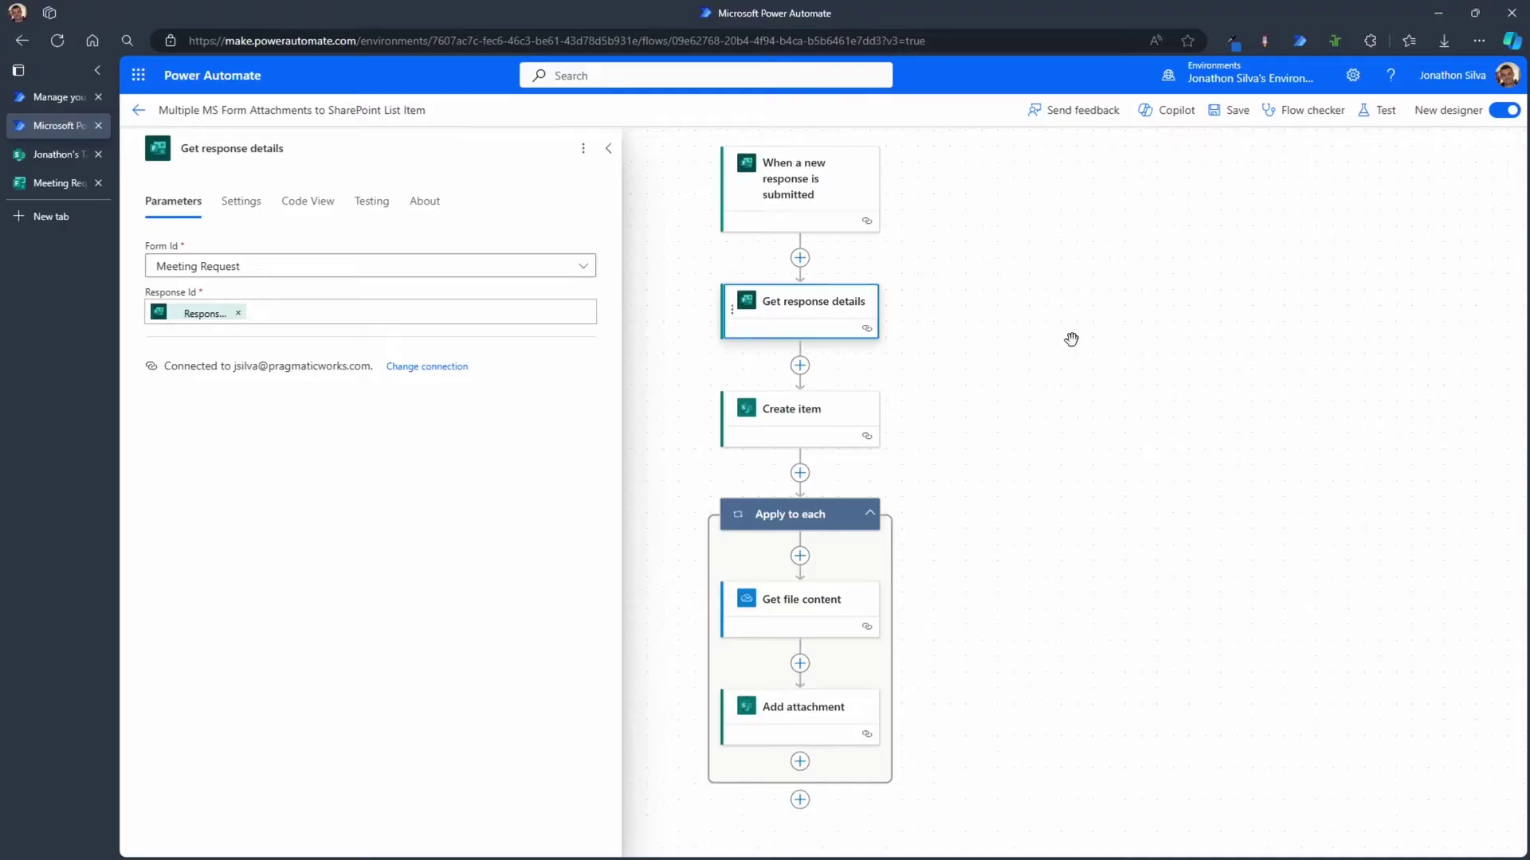
click(790, 419)
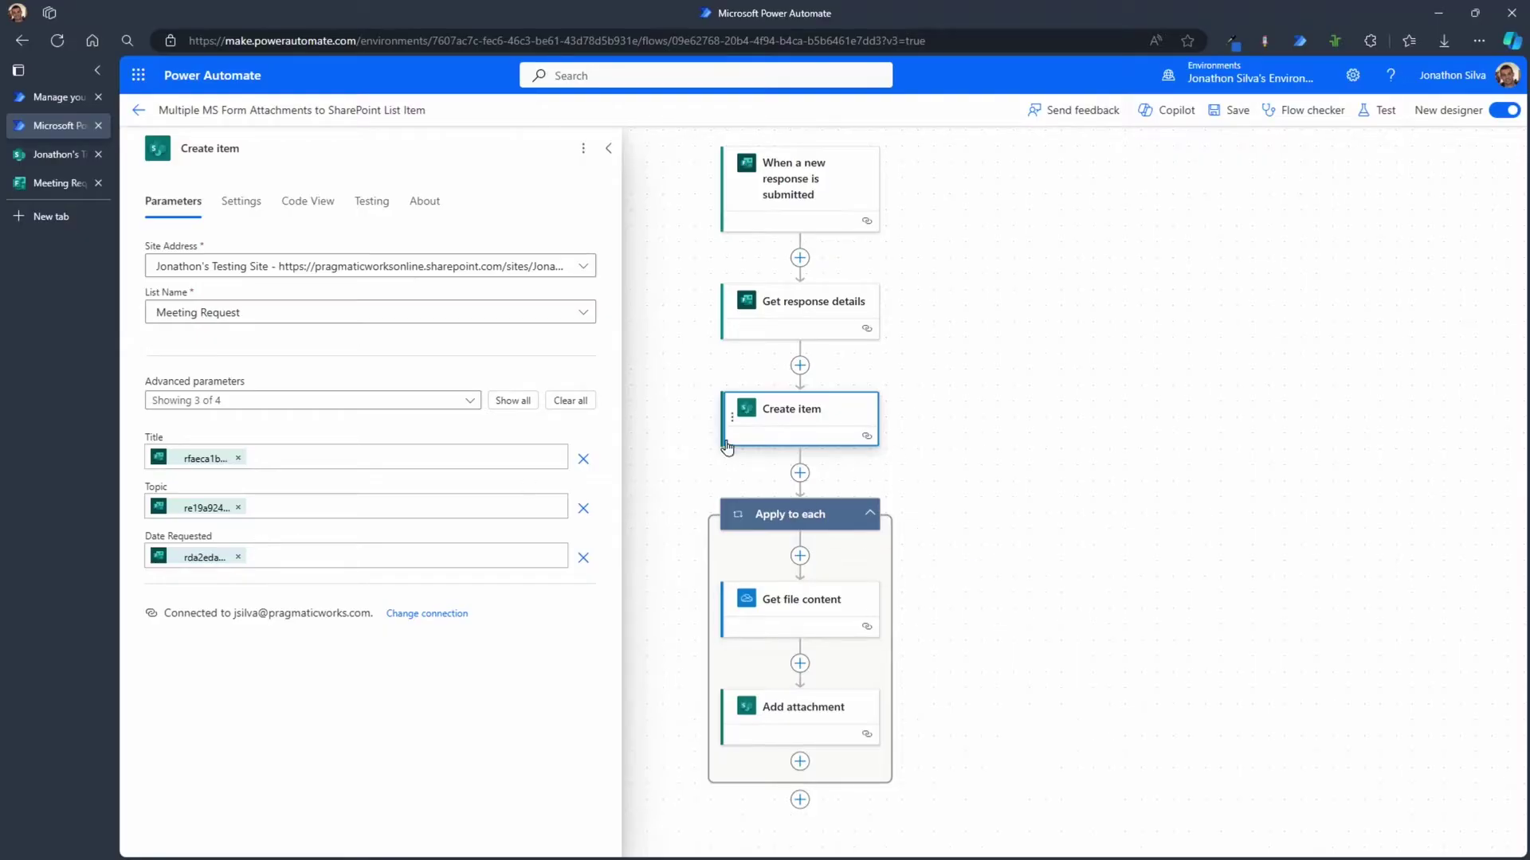
click(812, 518)
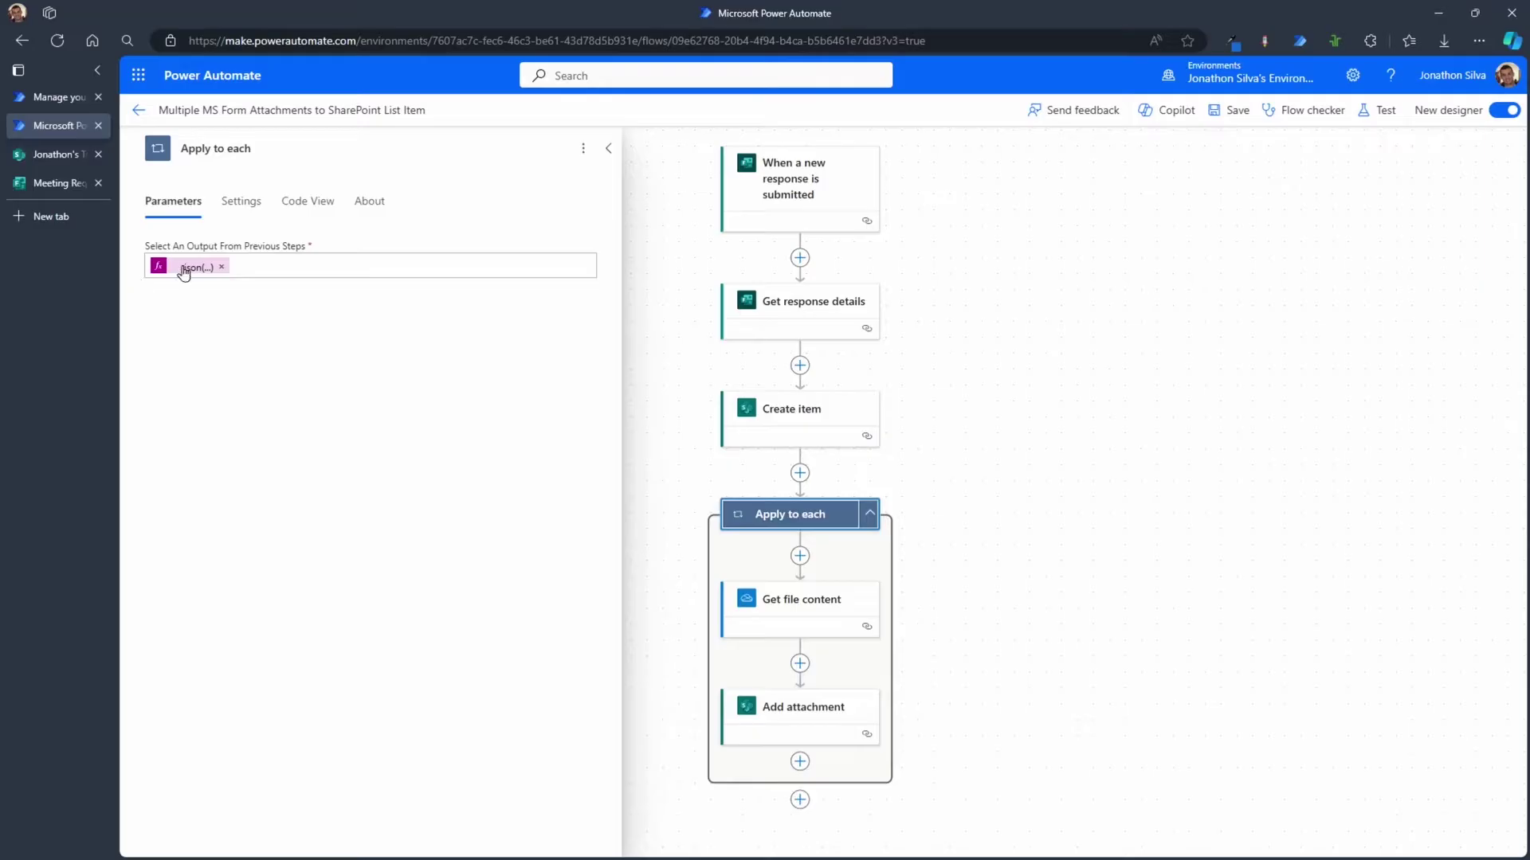
click(808, 615)
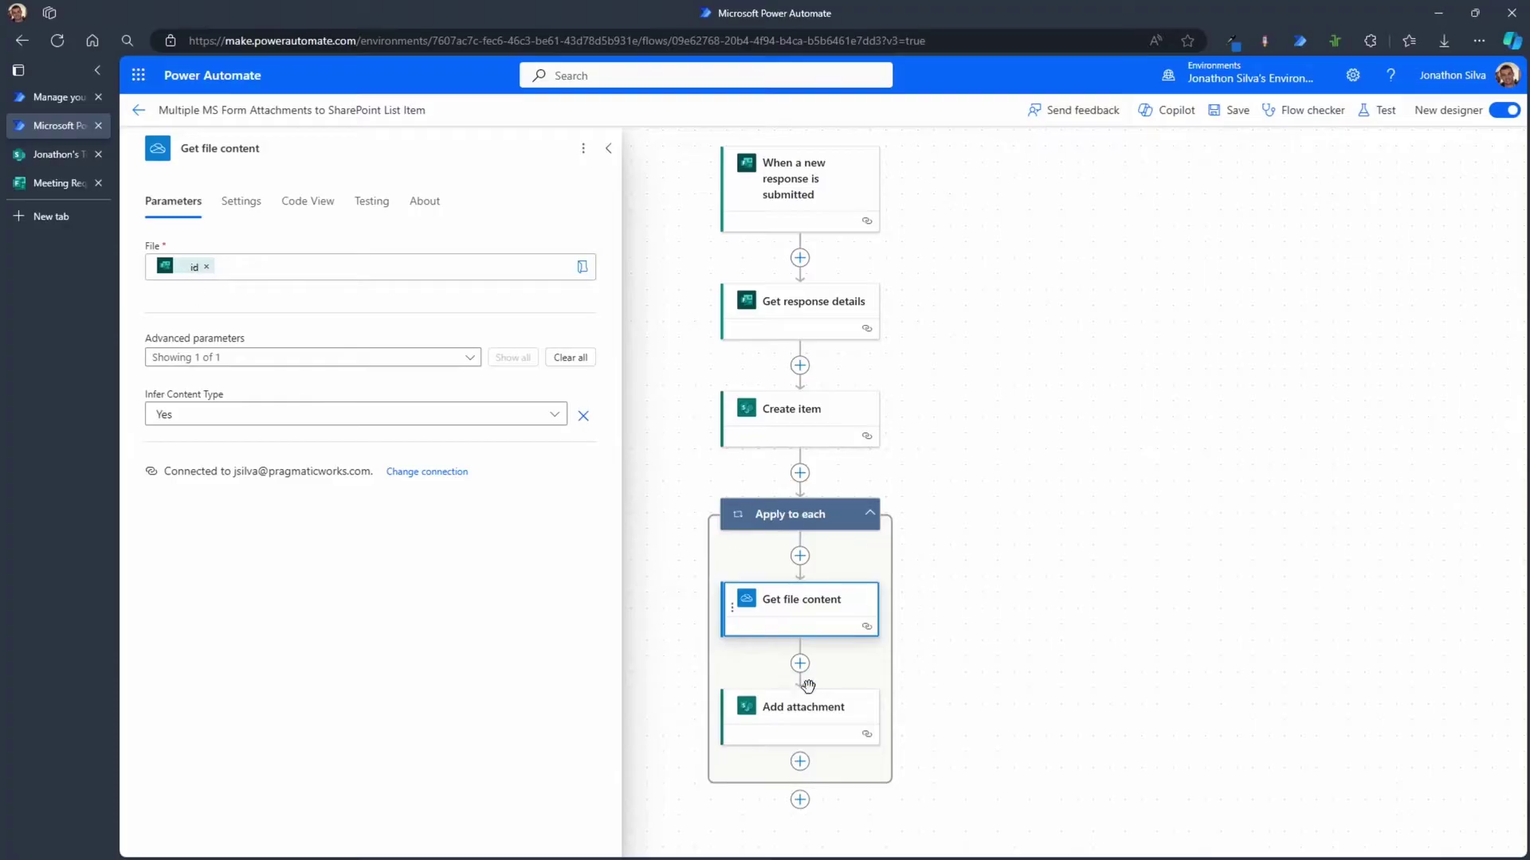
click(813, 715)
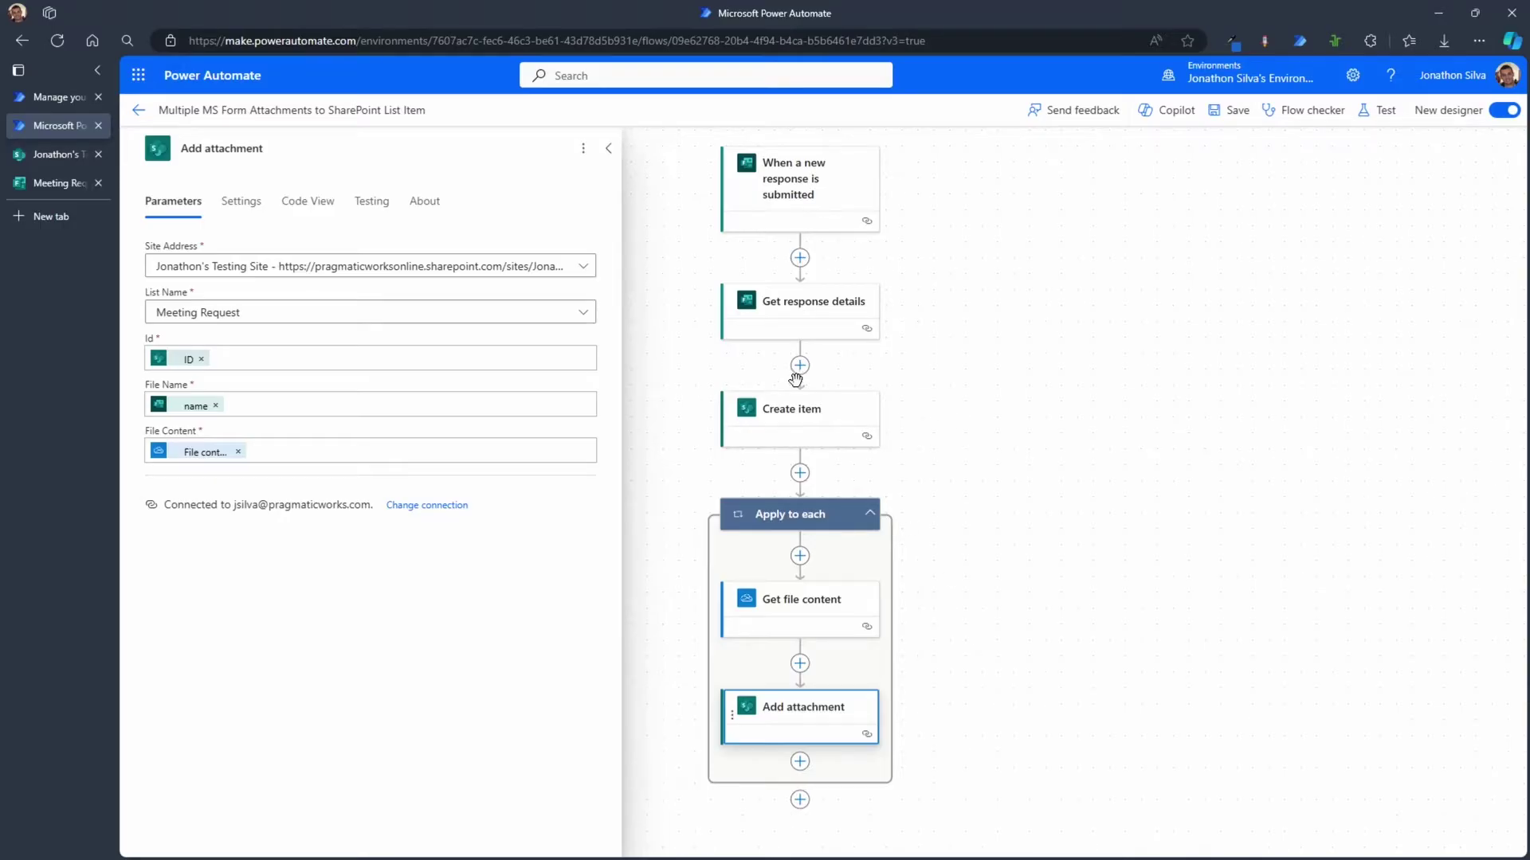
click(805, 325)
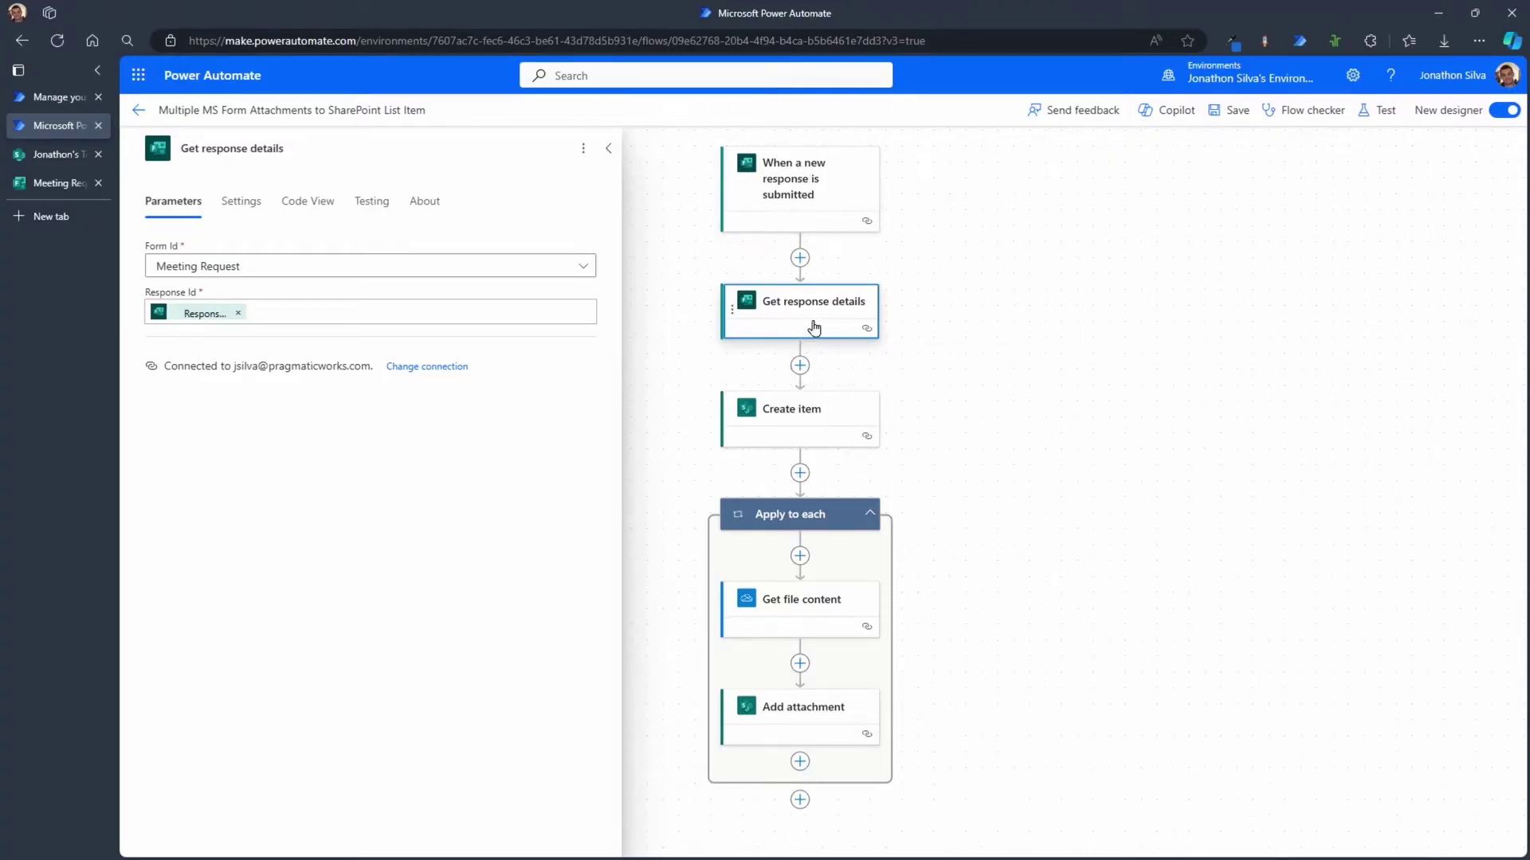
Add an Initialize variable action after Get response details declaring varAttachmentsArray as an Array
click(803, 368)
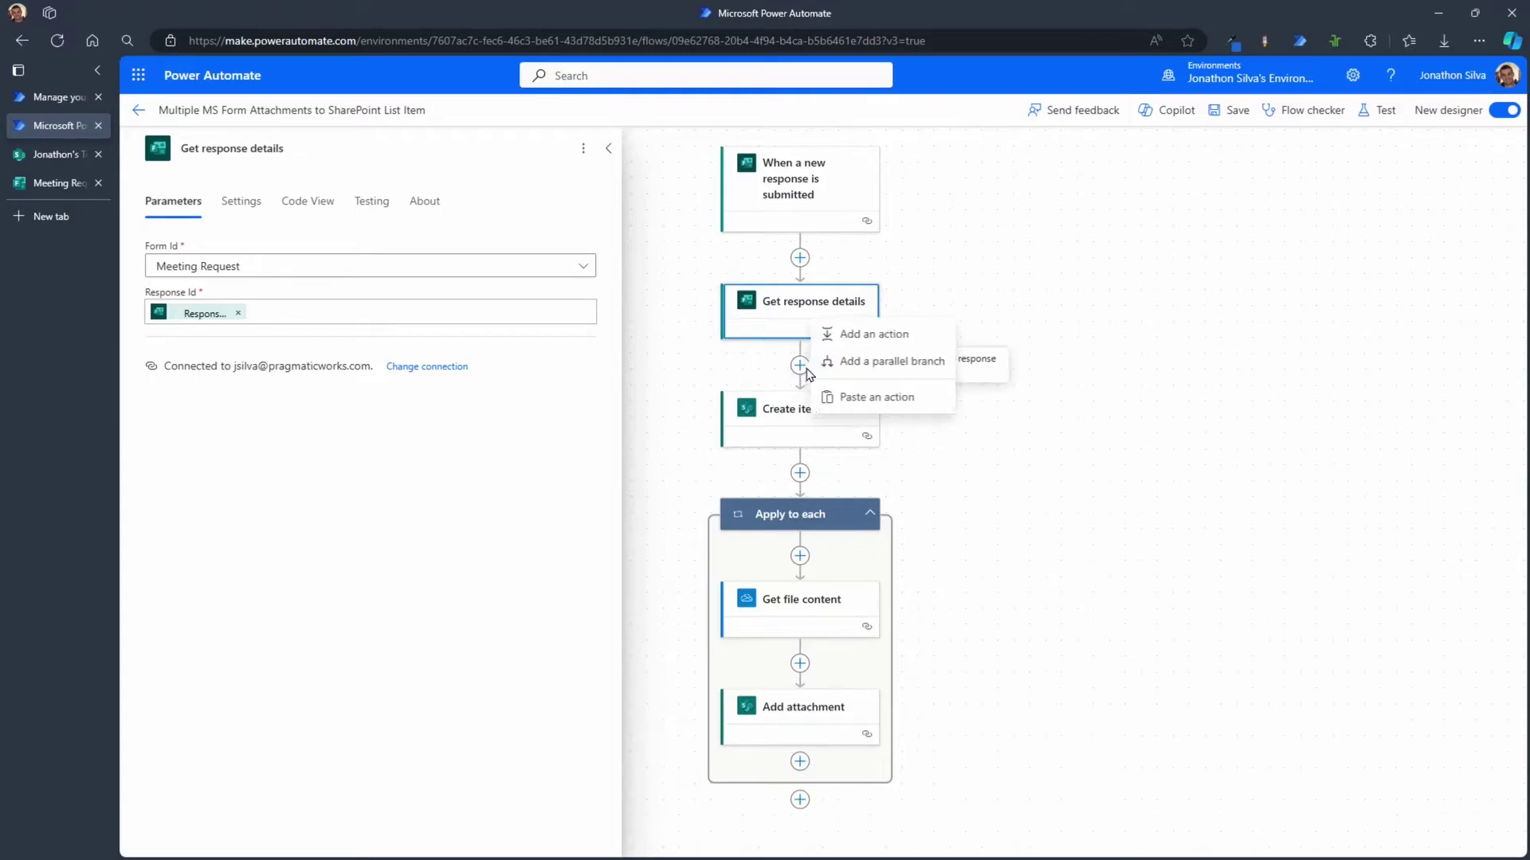
click(938, 335)
text(variable)
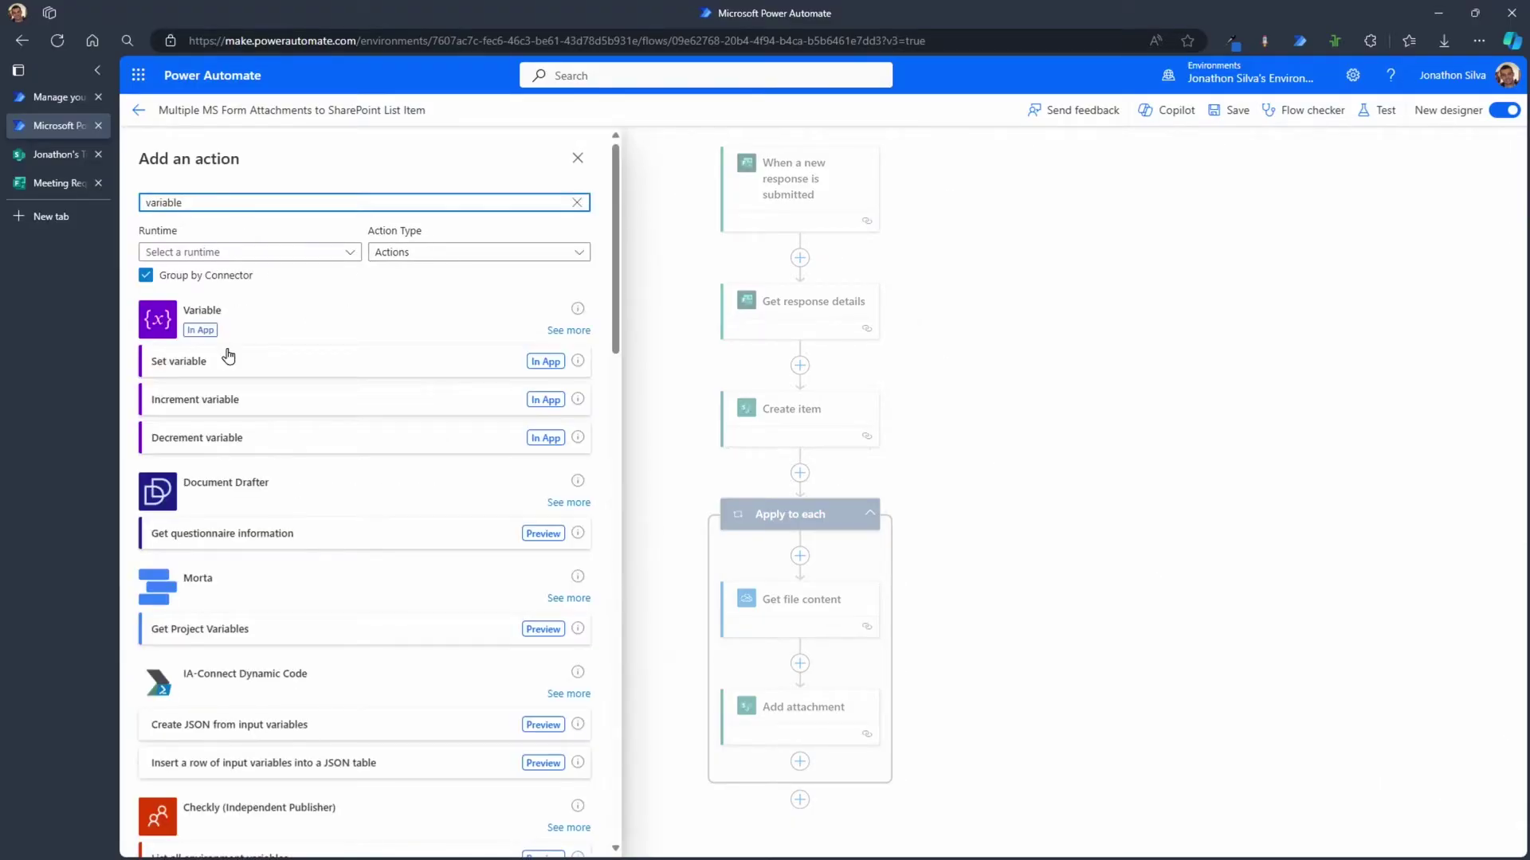
click(568, 330)
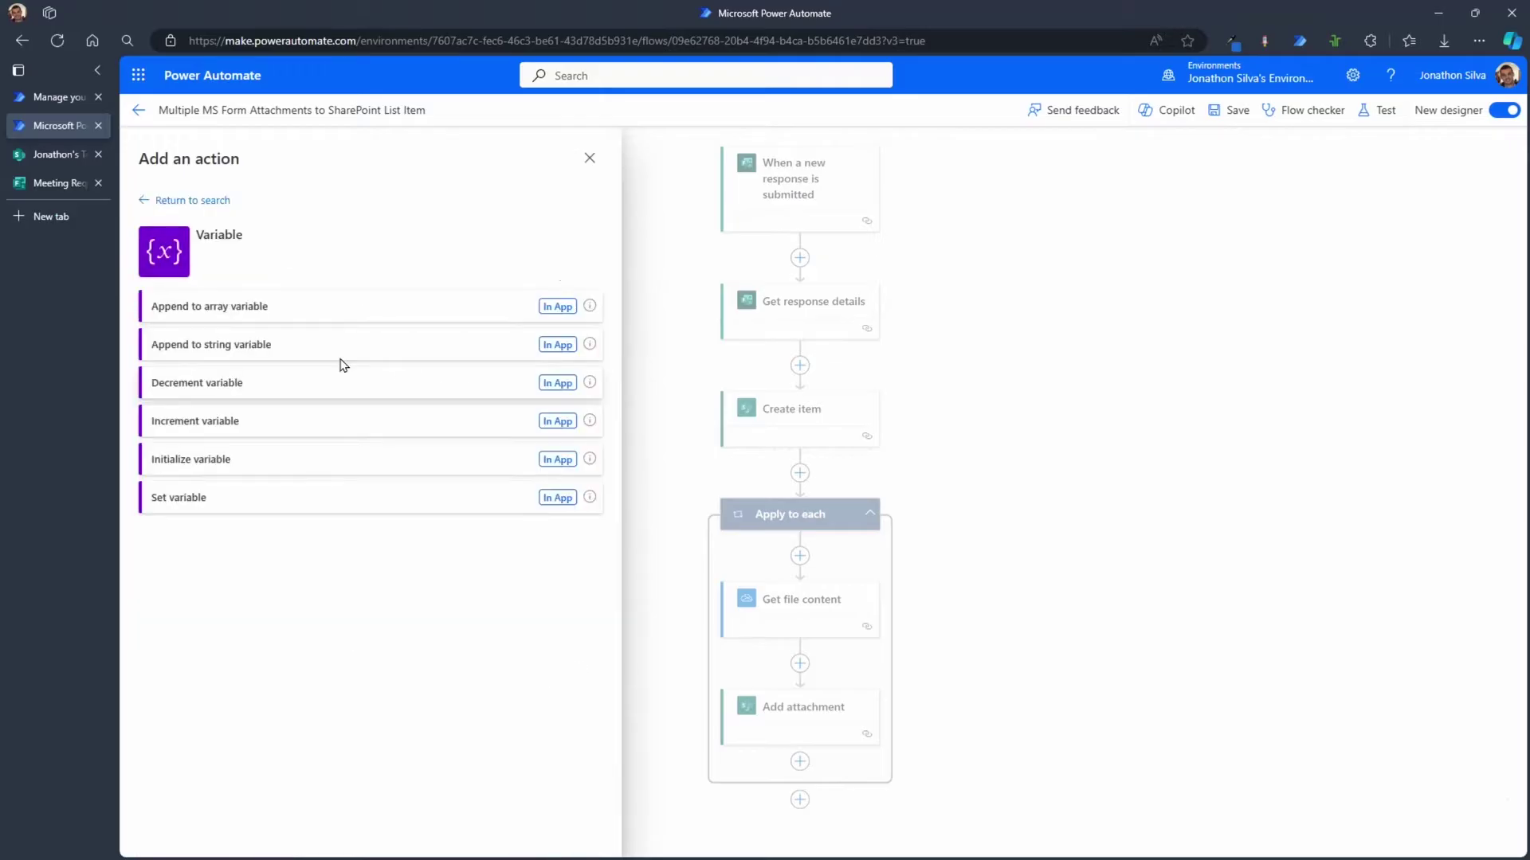
click(267, 460)
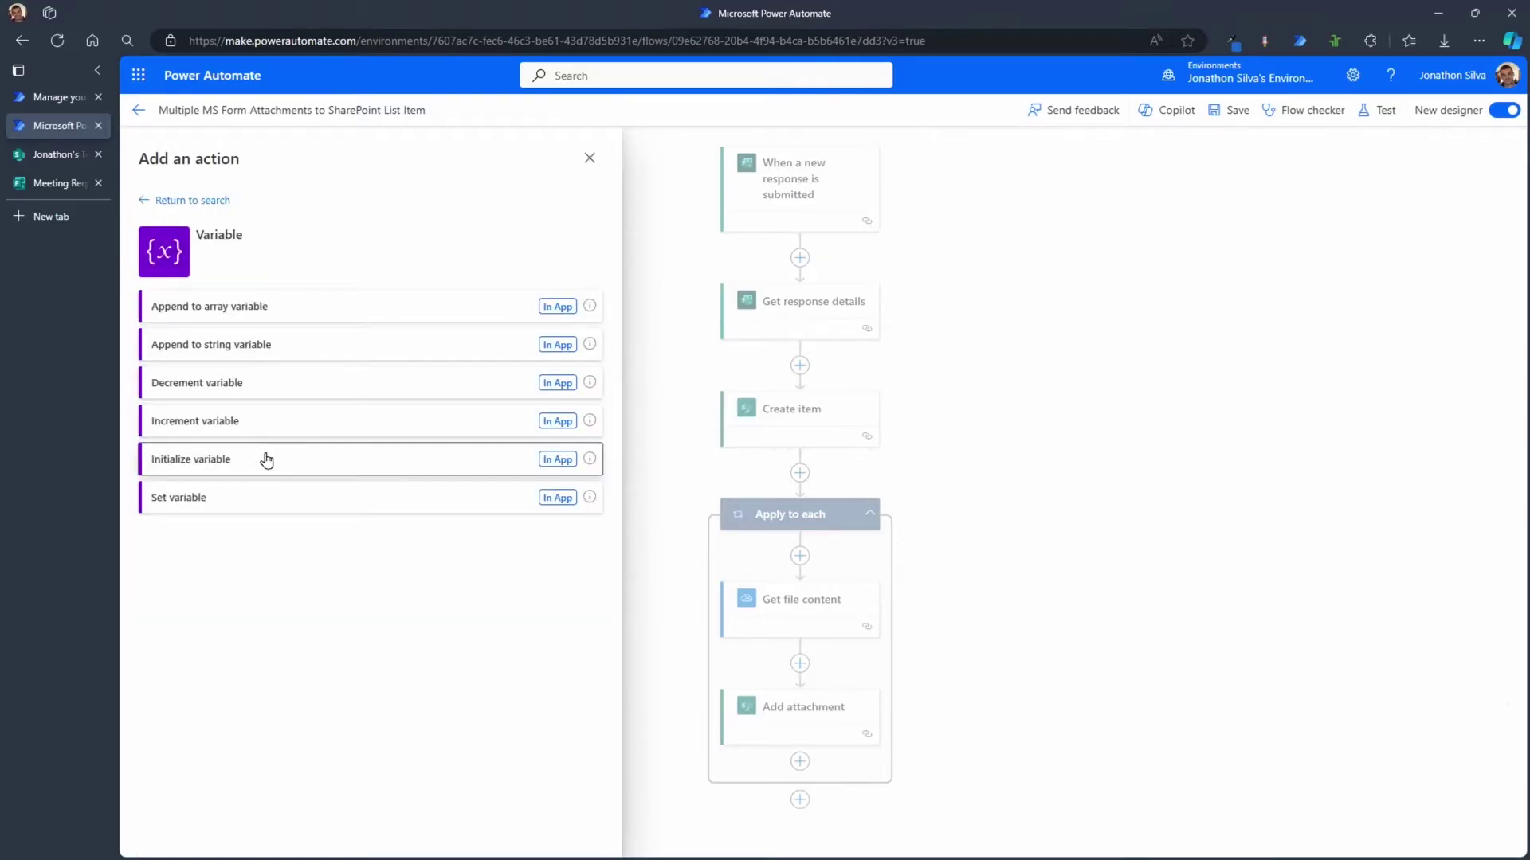
drag(824, 398, 673, 351)
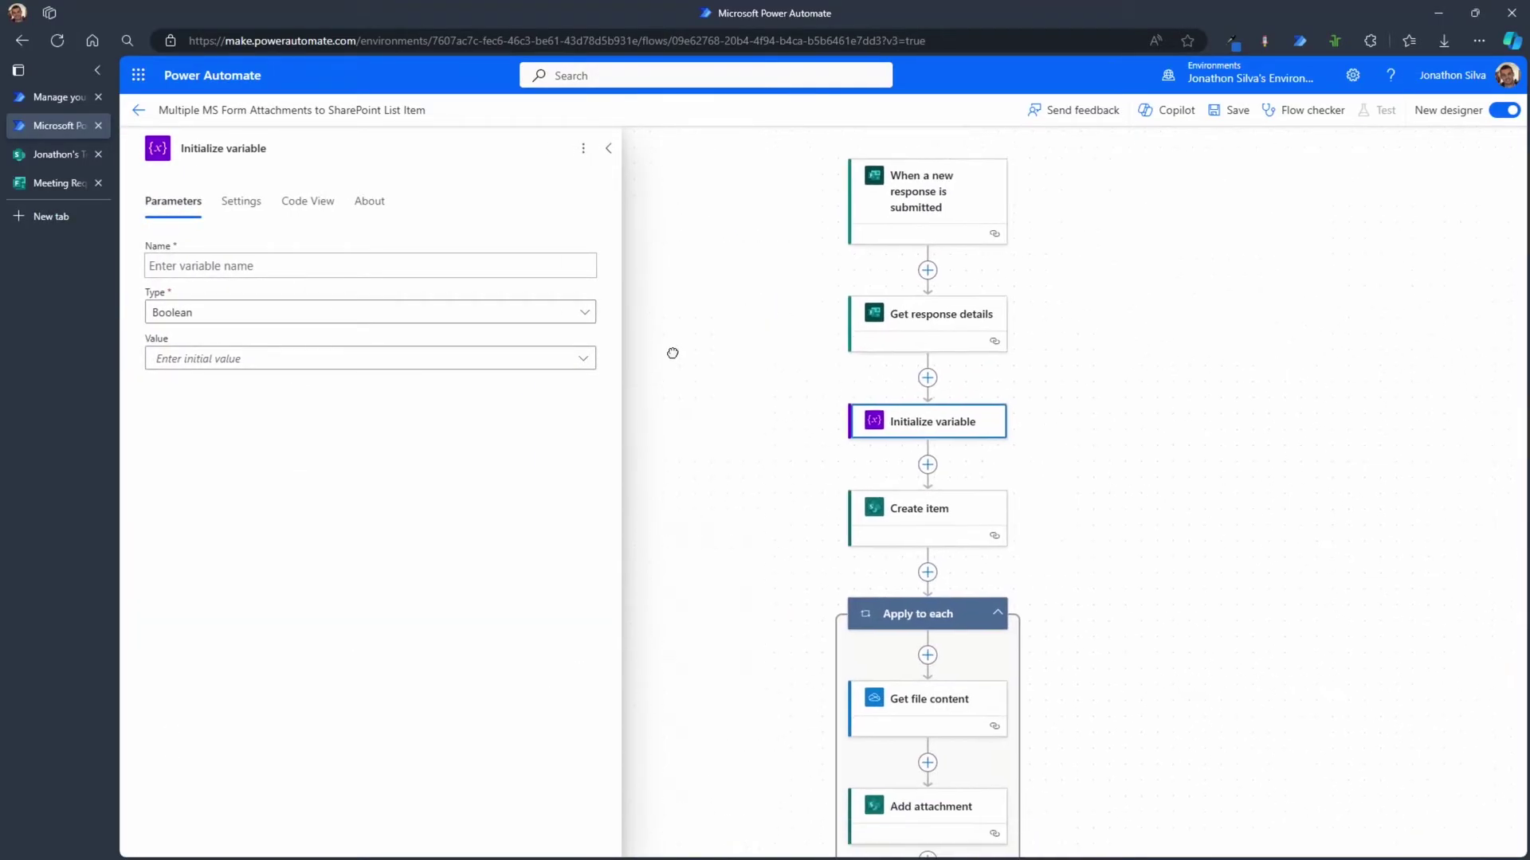
click(321, 270)
text(var)
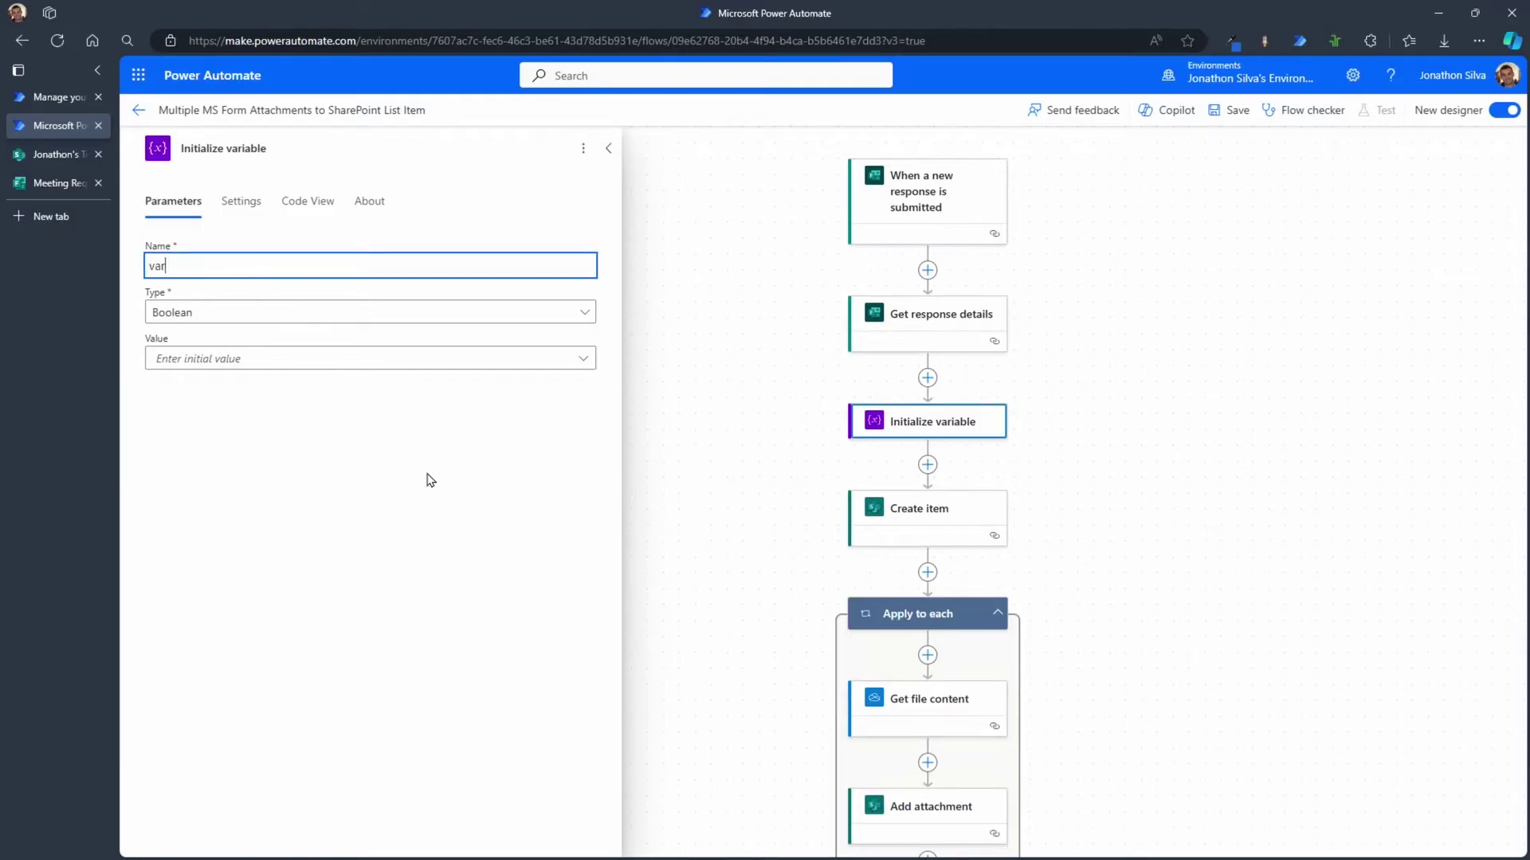
text(Attachments)
click(262, 319)
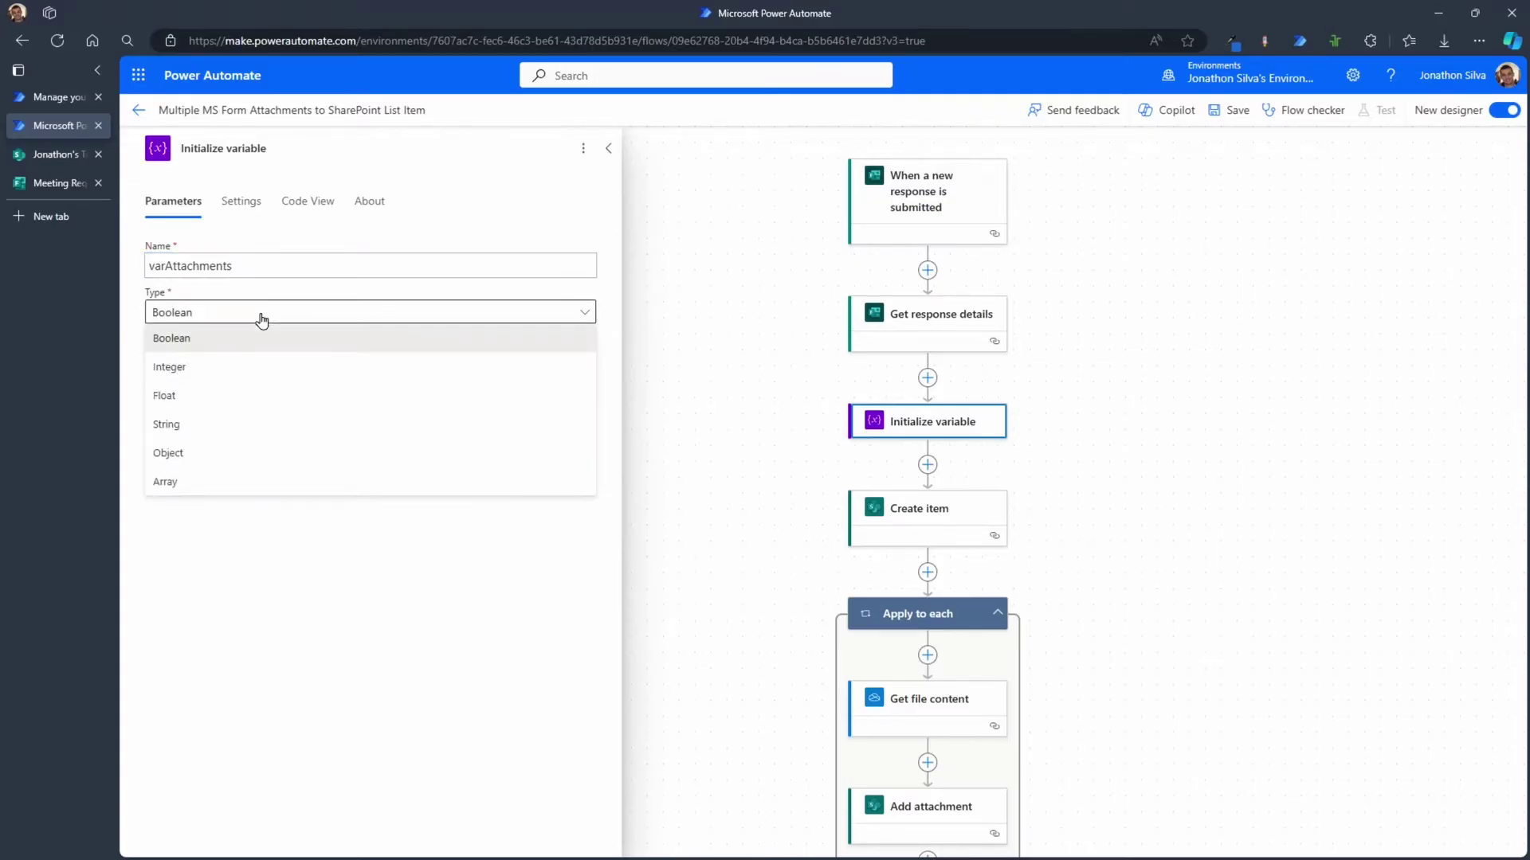
click(247, 483)
click(271, 275)
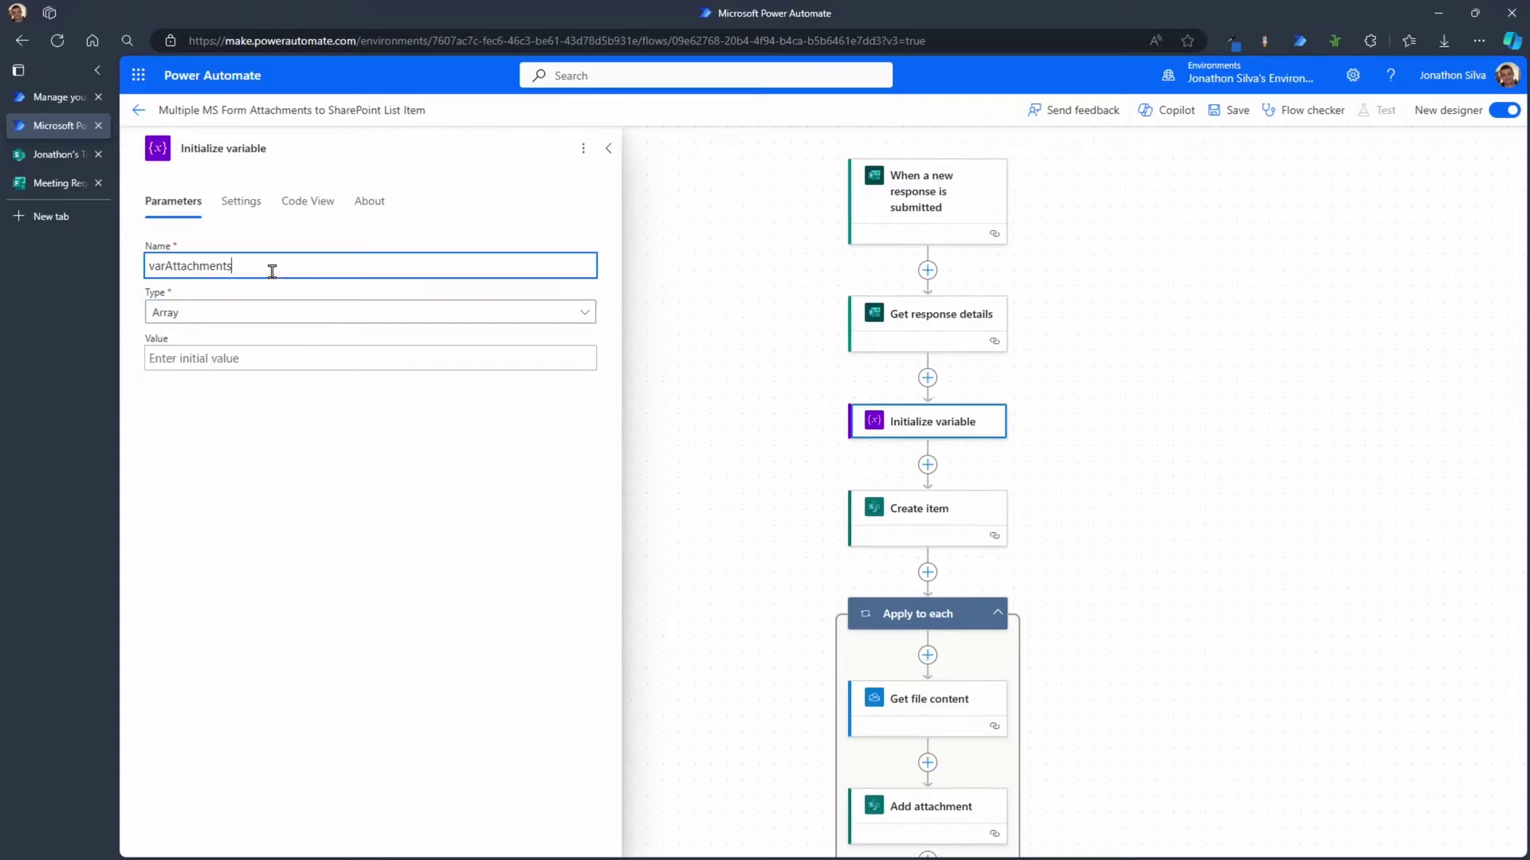
text(Array)
Rename the variable action to 'Initialize variable - varAttachmentsArray'
click(927, 467)
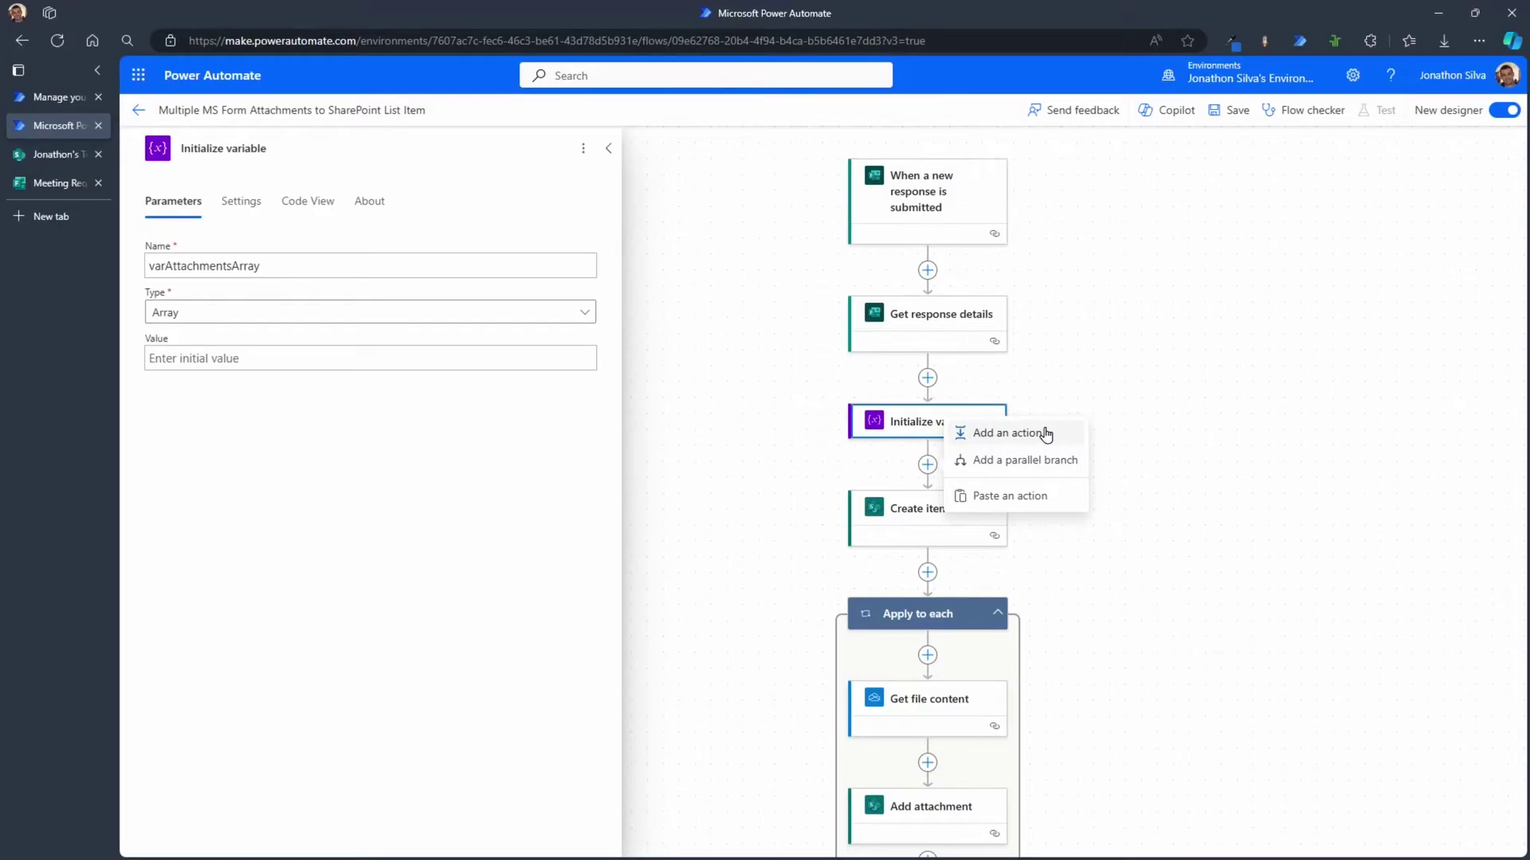
click(338, 148)
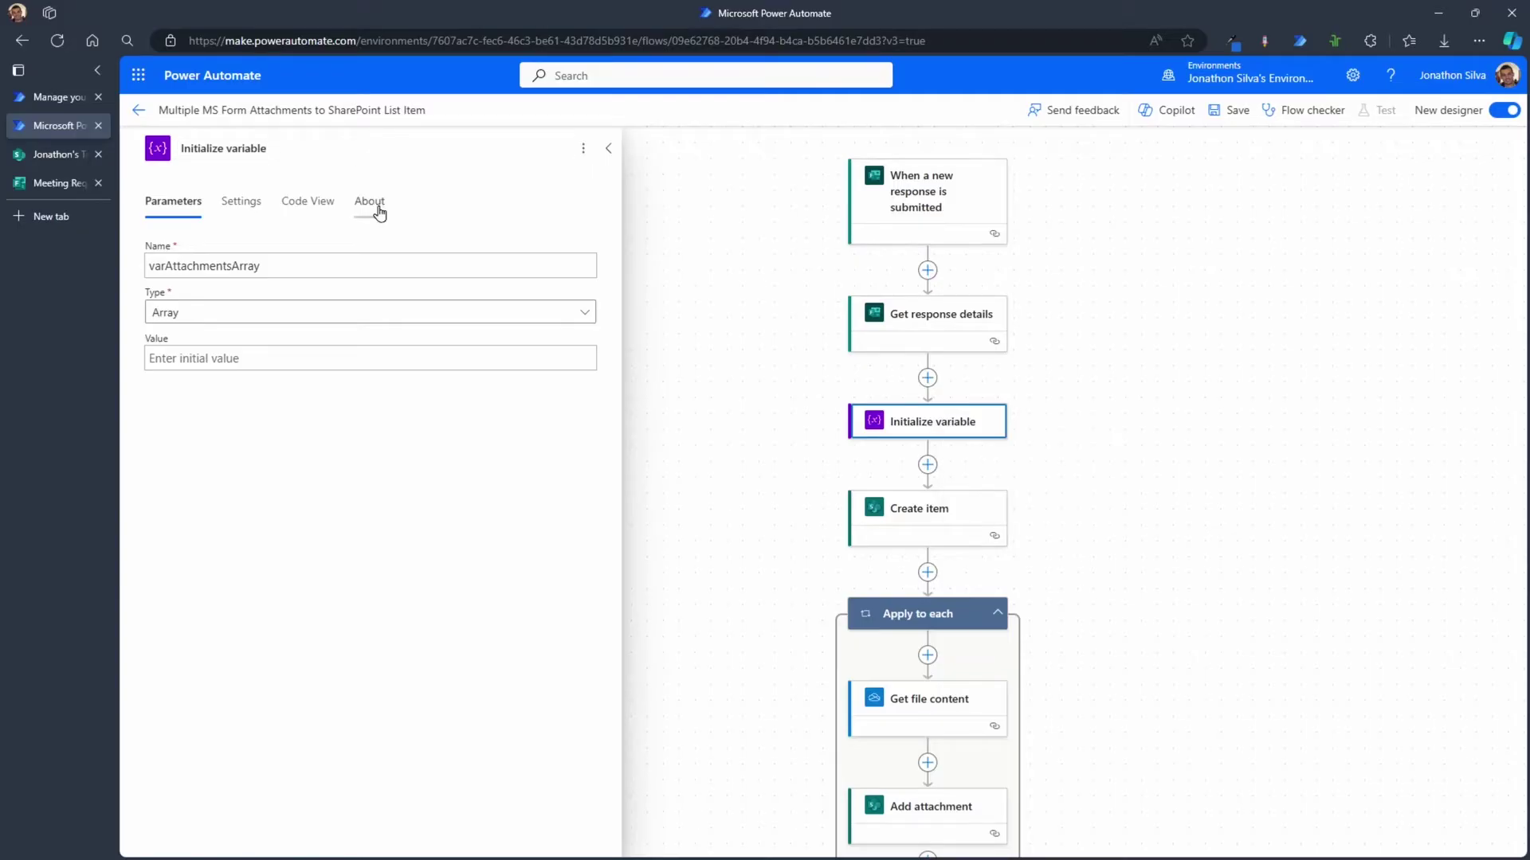
text(- varAtta)
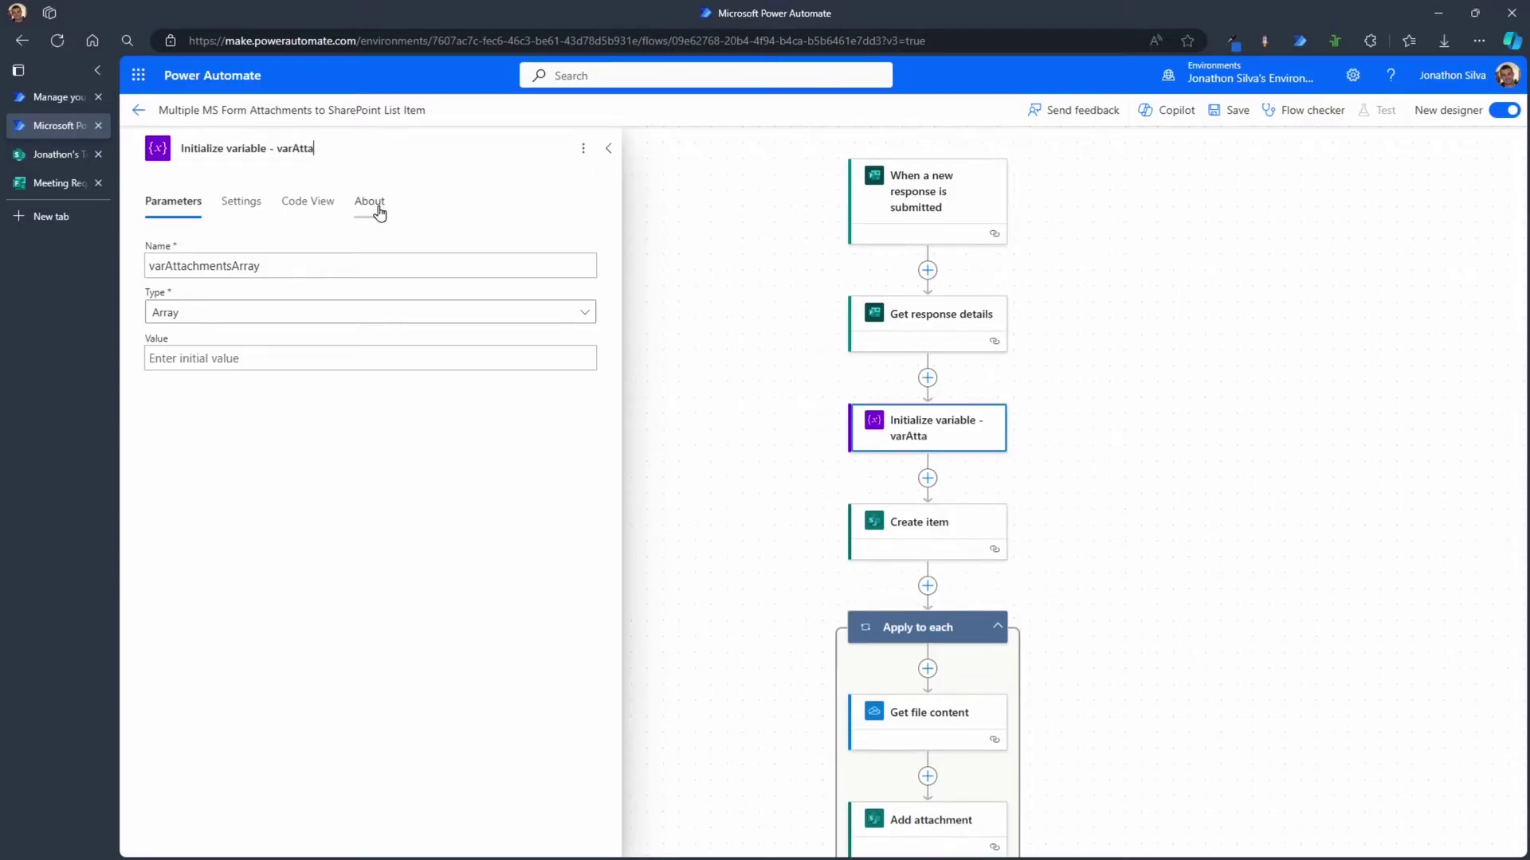
text(chmentsArray)
click(928, 479)
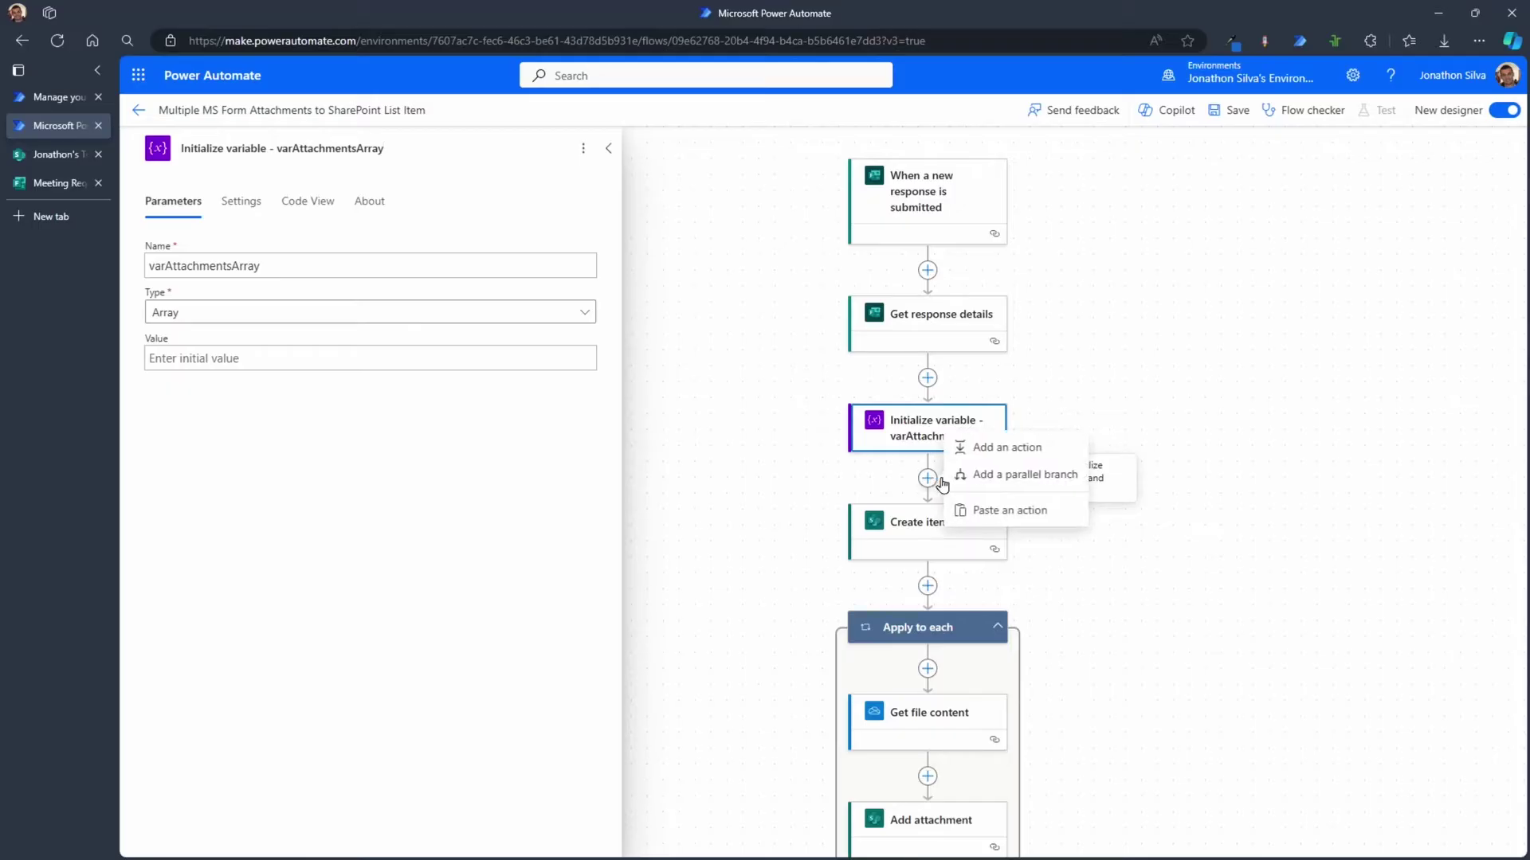
Insert a Condition from the Control actions below the varAttachmentsArray variable
click(1022, 450)
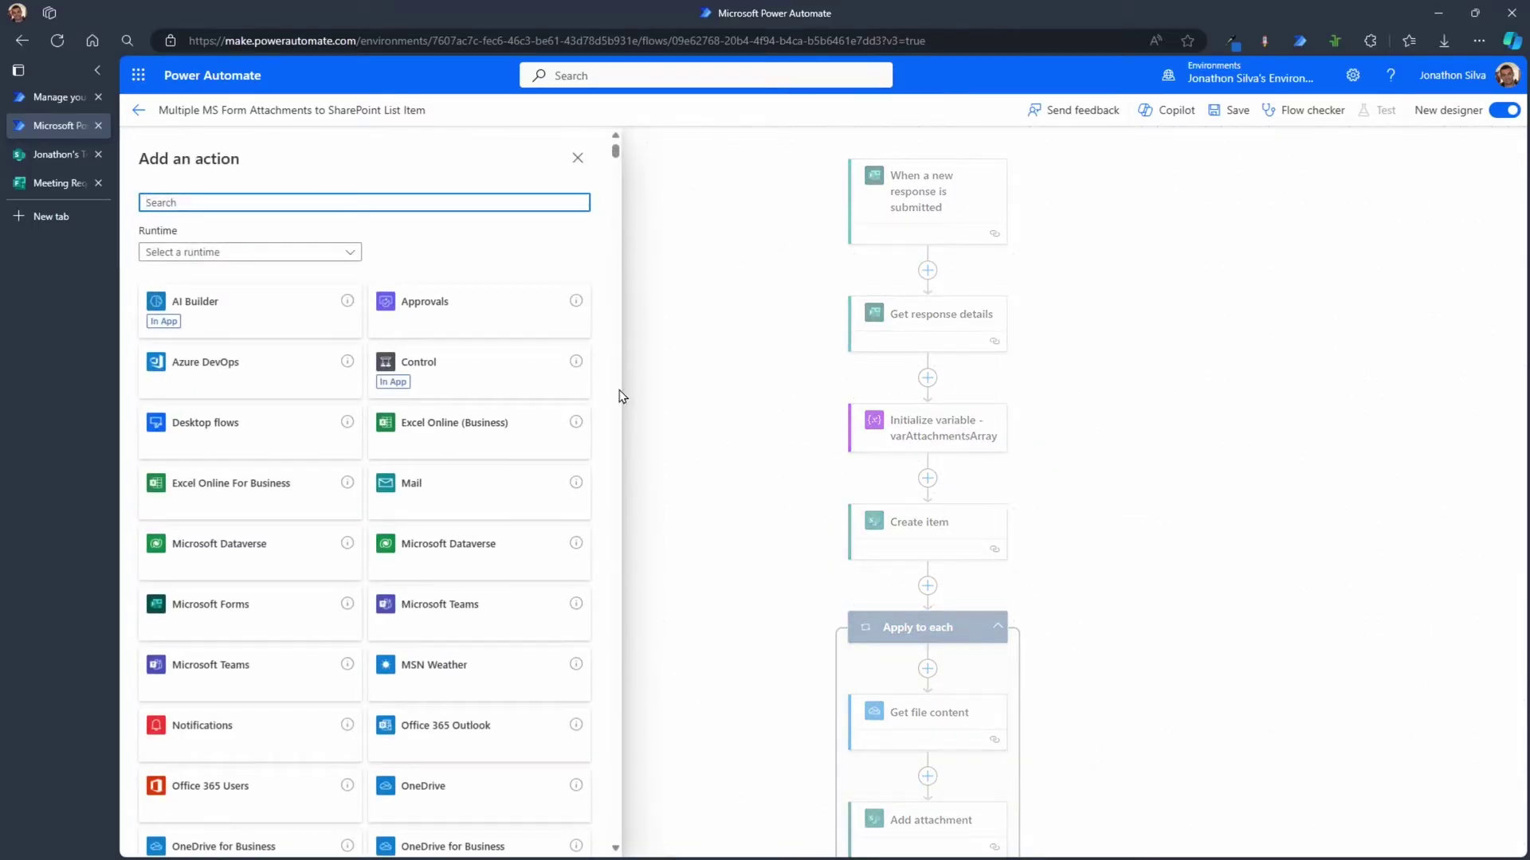
click(517, 375)
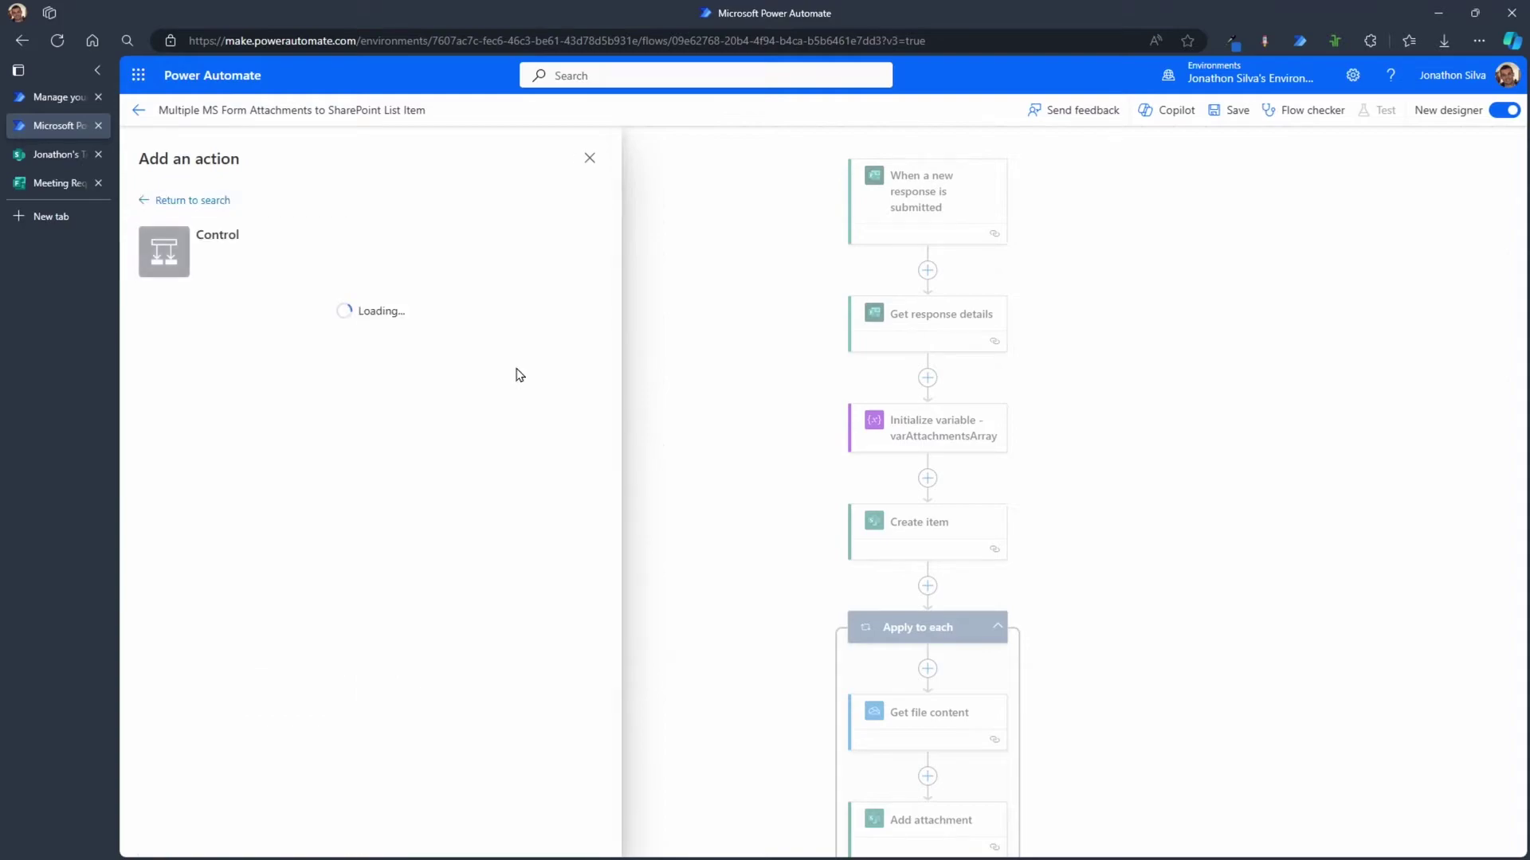
click(238, 305)
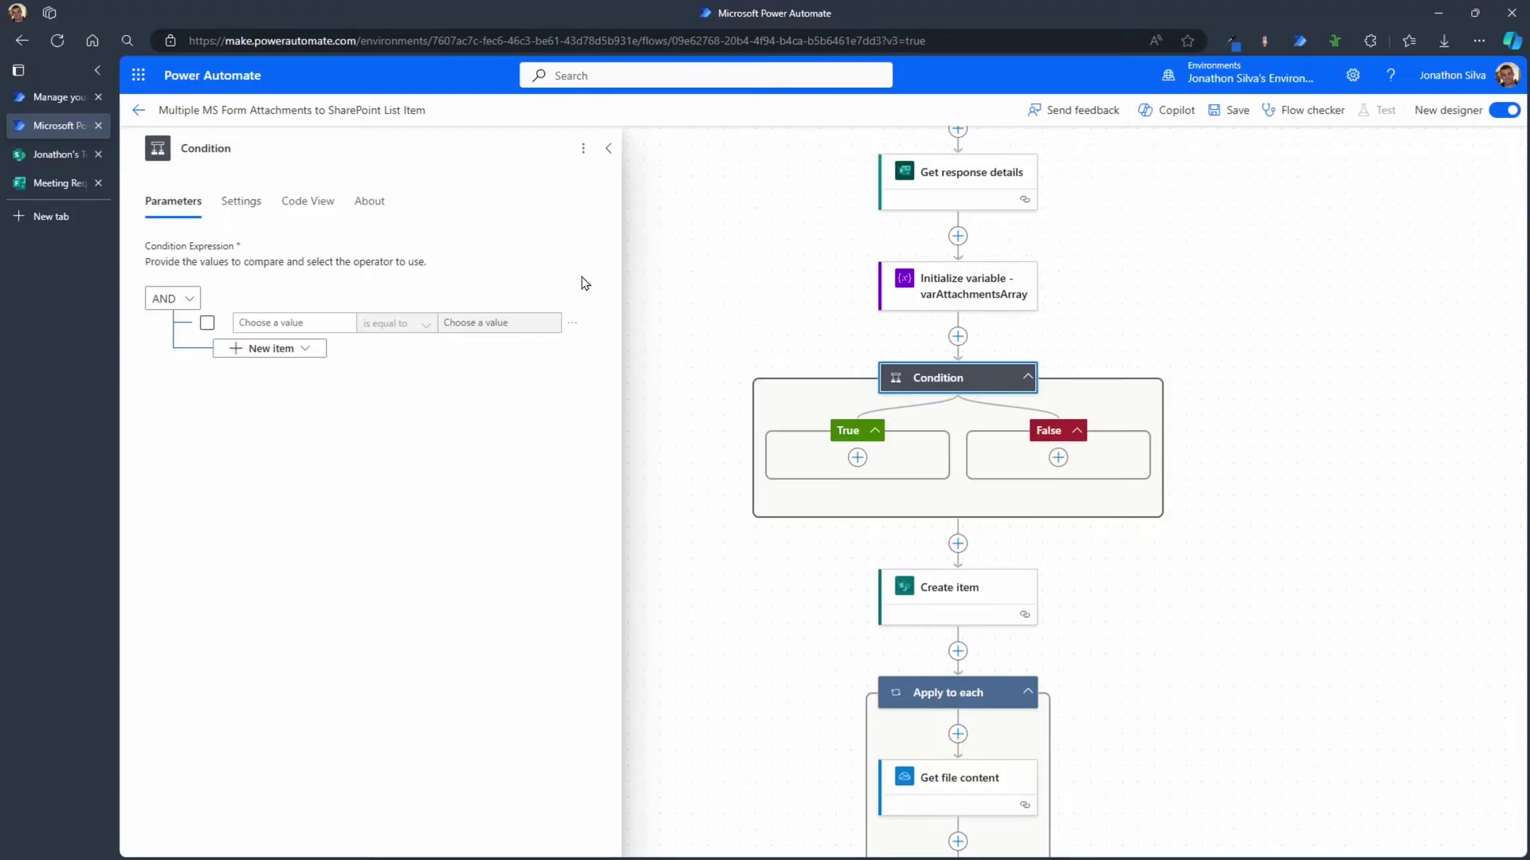
click(58, 183)
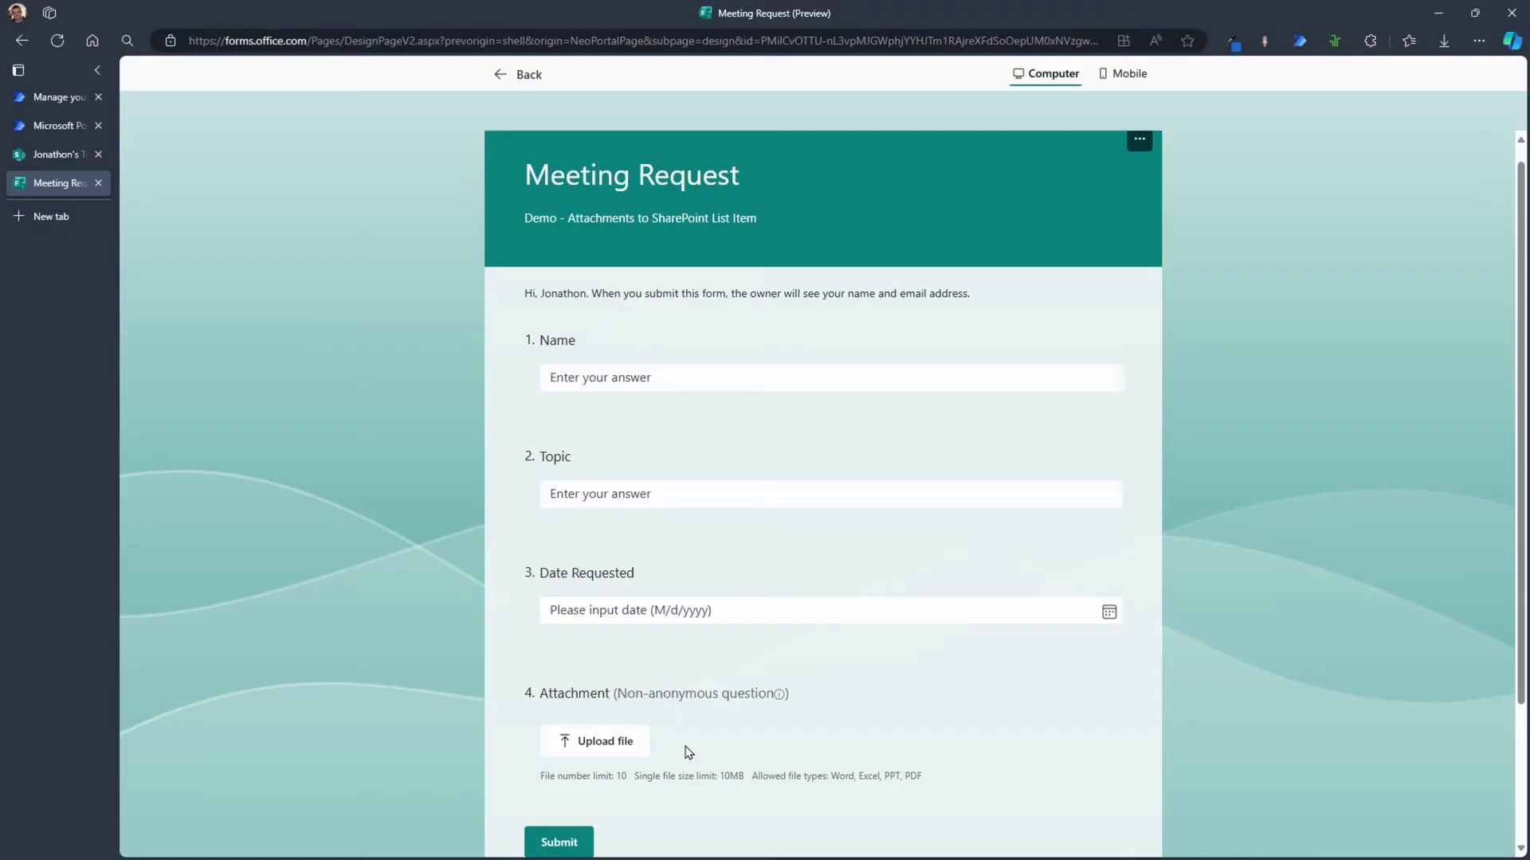
Check the preview's Attachment upload question, then go back to the flow designer
click(38, 128)
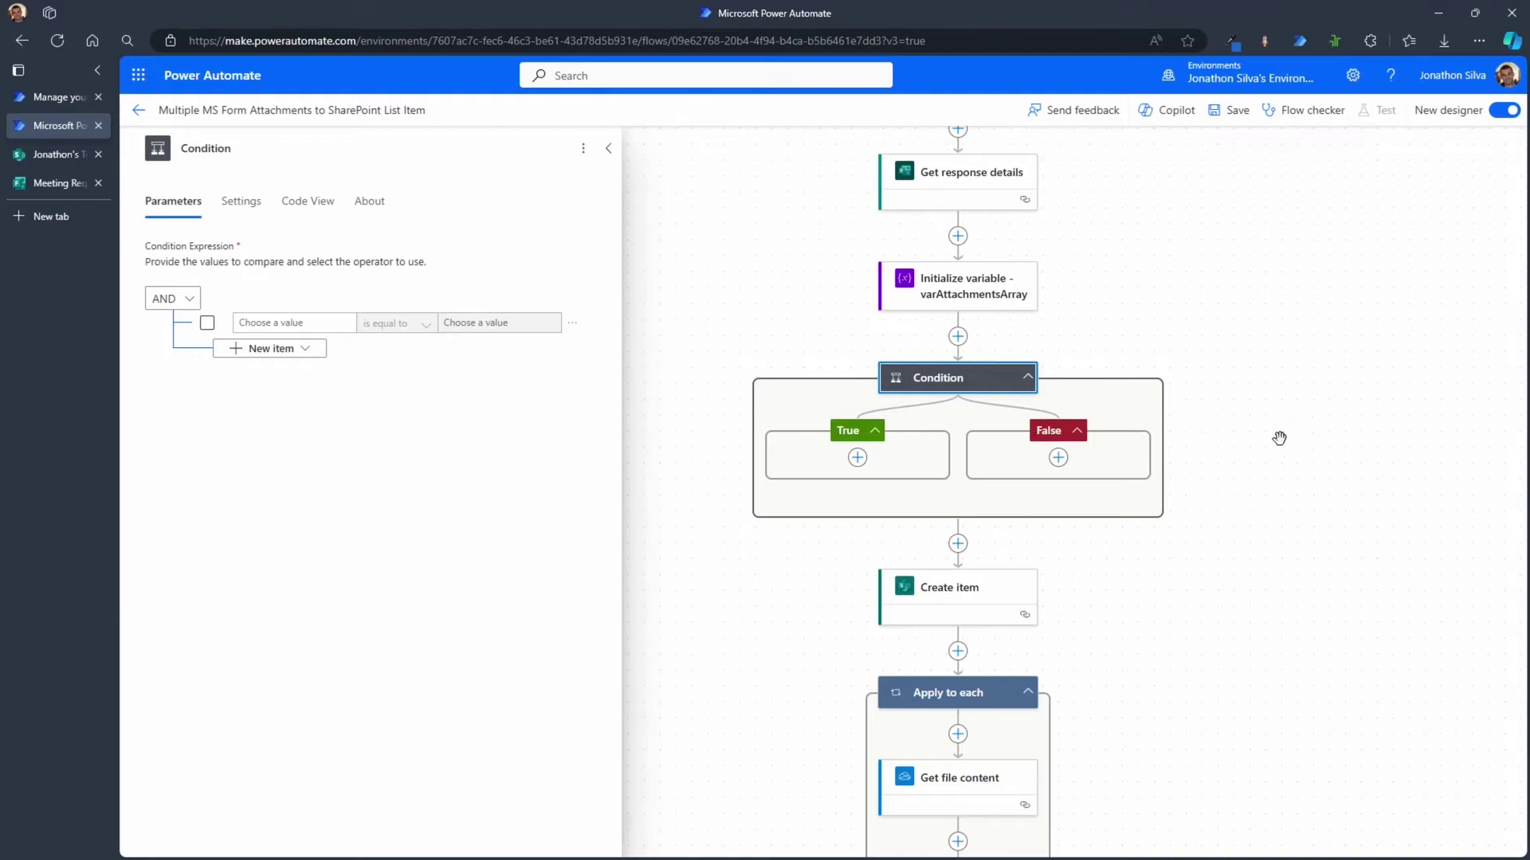
Set the Condition's first value to json() wrapping the Attachment answer from Get response details
click(329, 321)
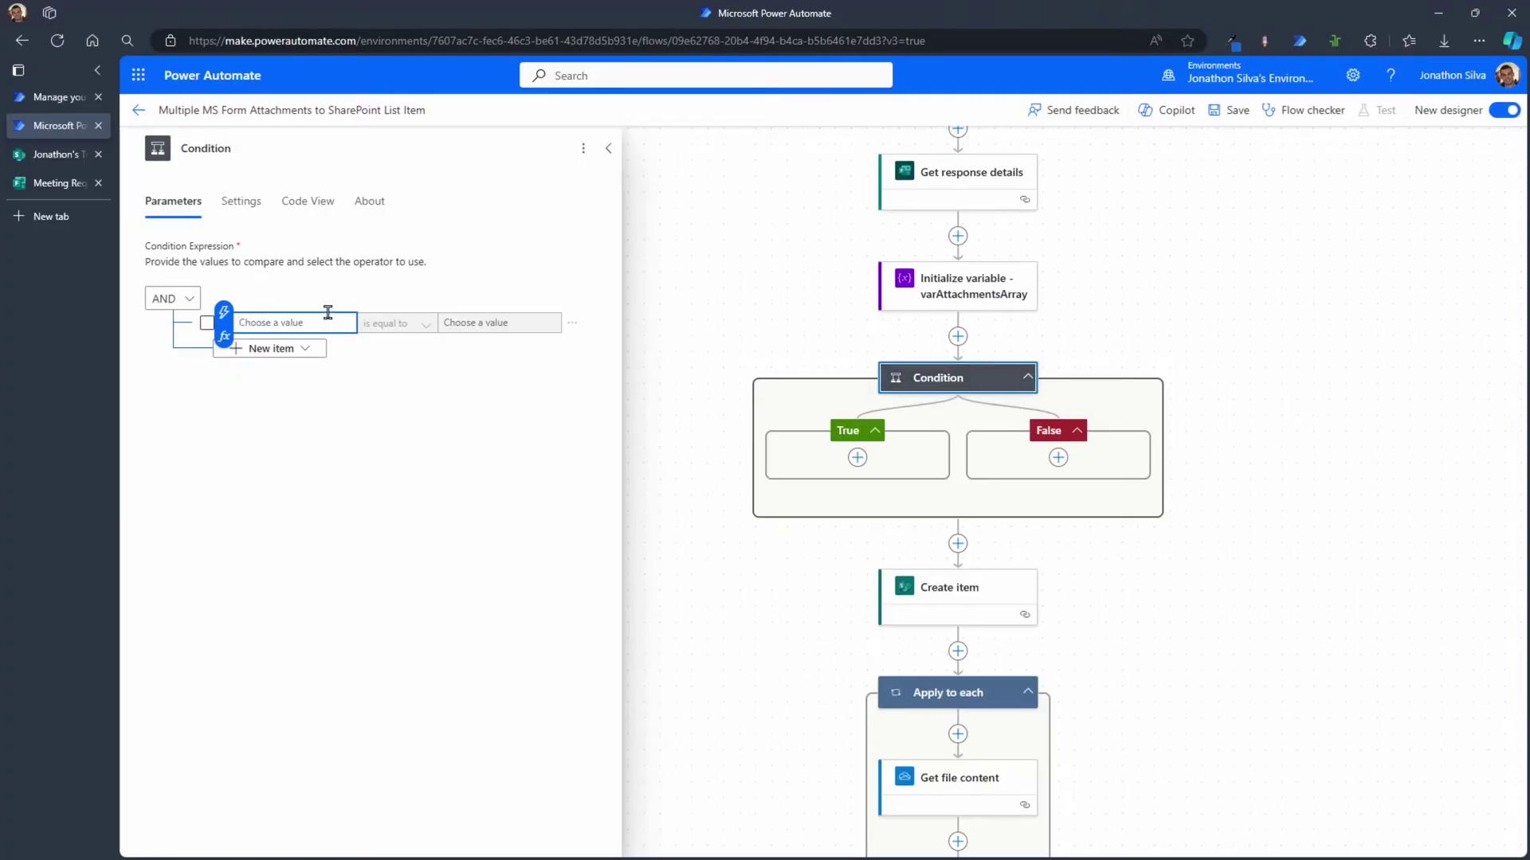
click(225, 338)
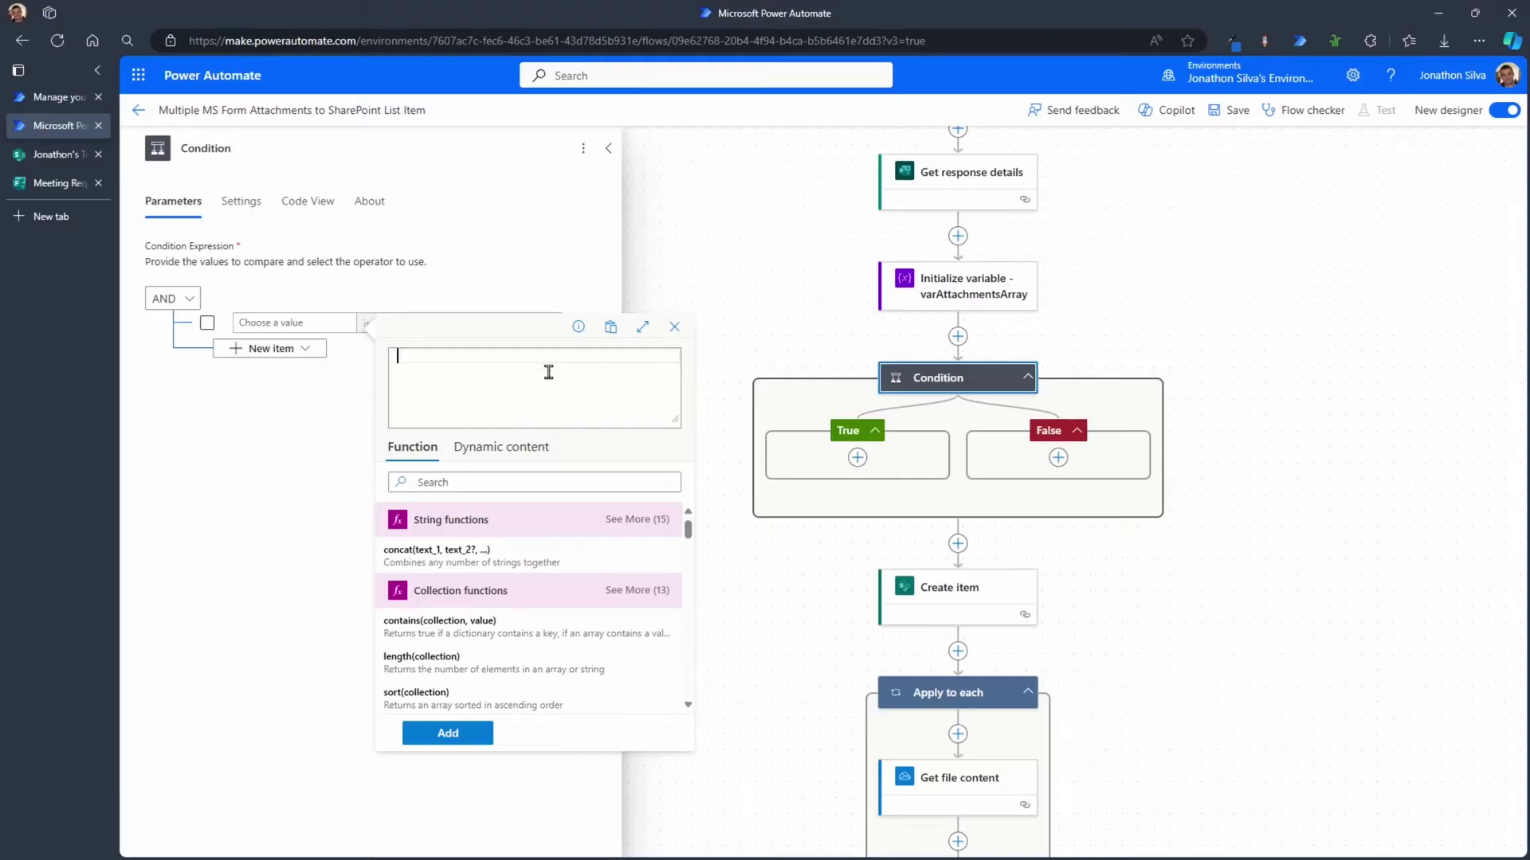
text(json()
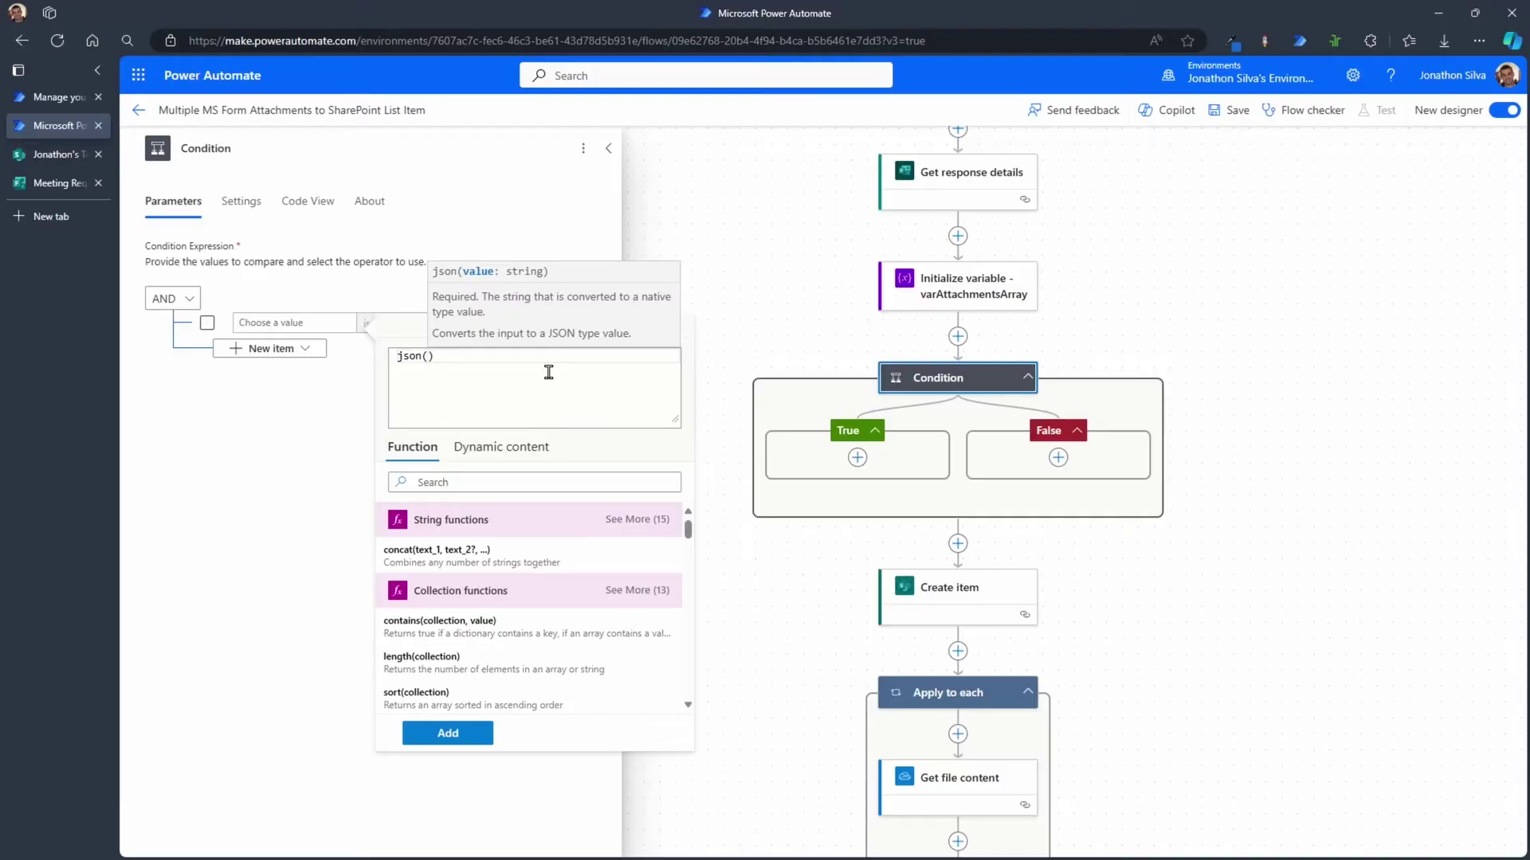
click(540, 453)
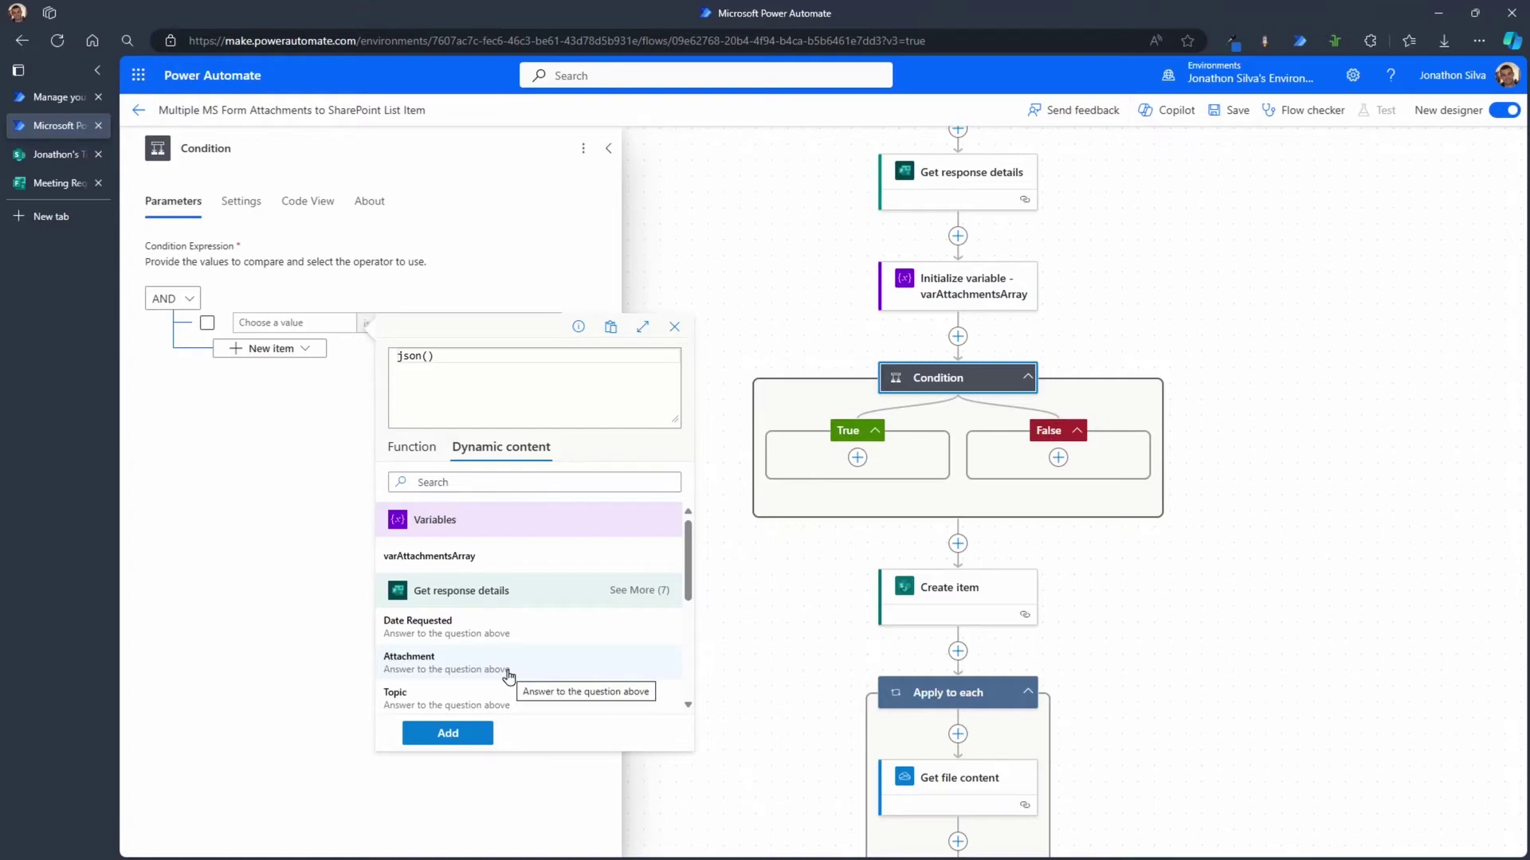
click(508, 676)
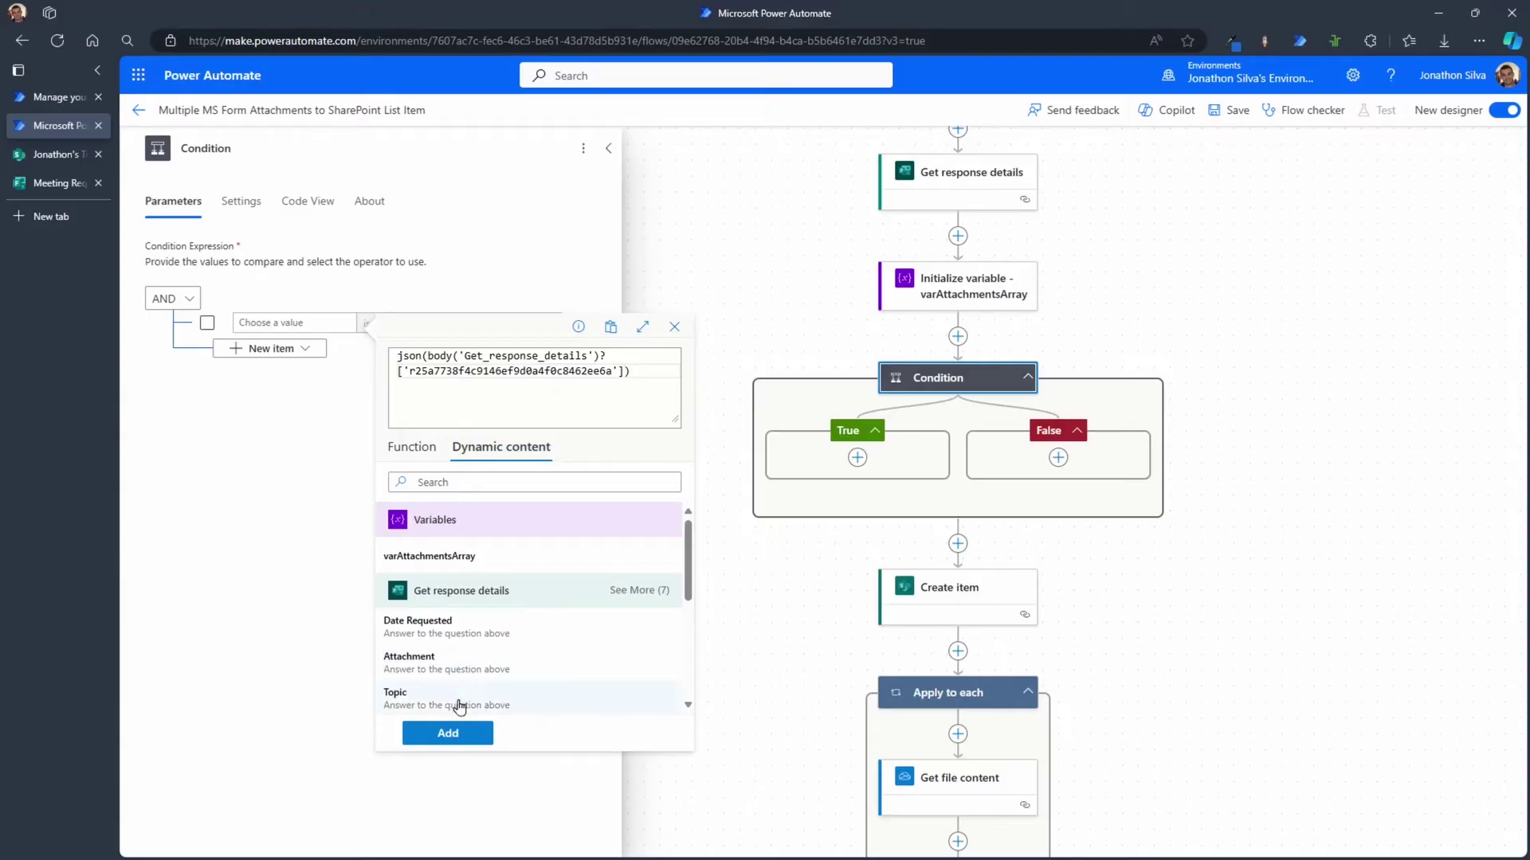
click(449, 733)
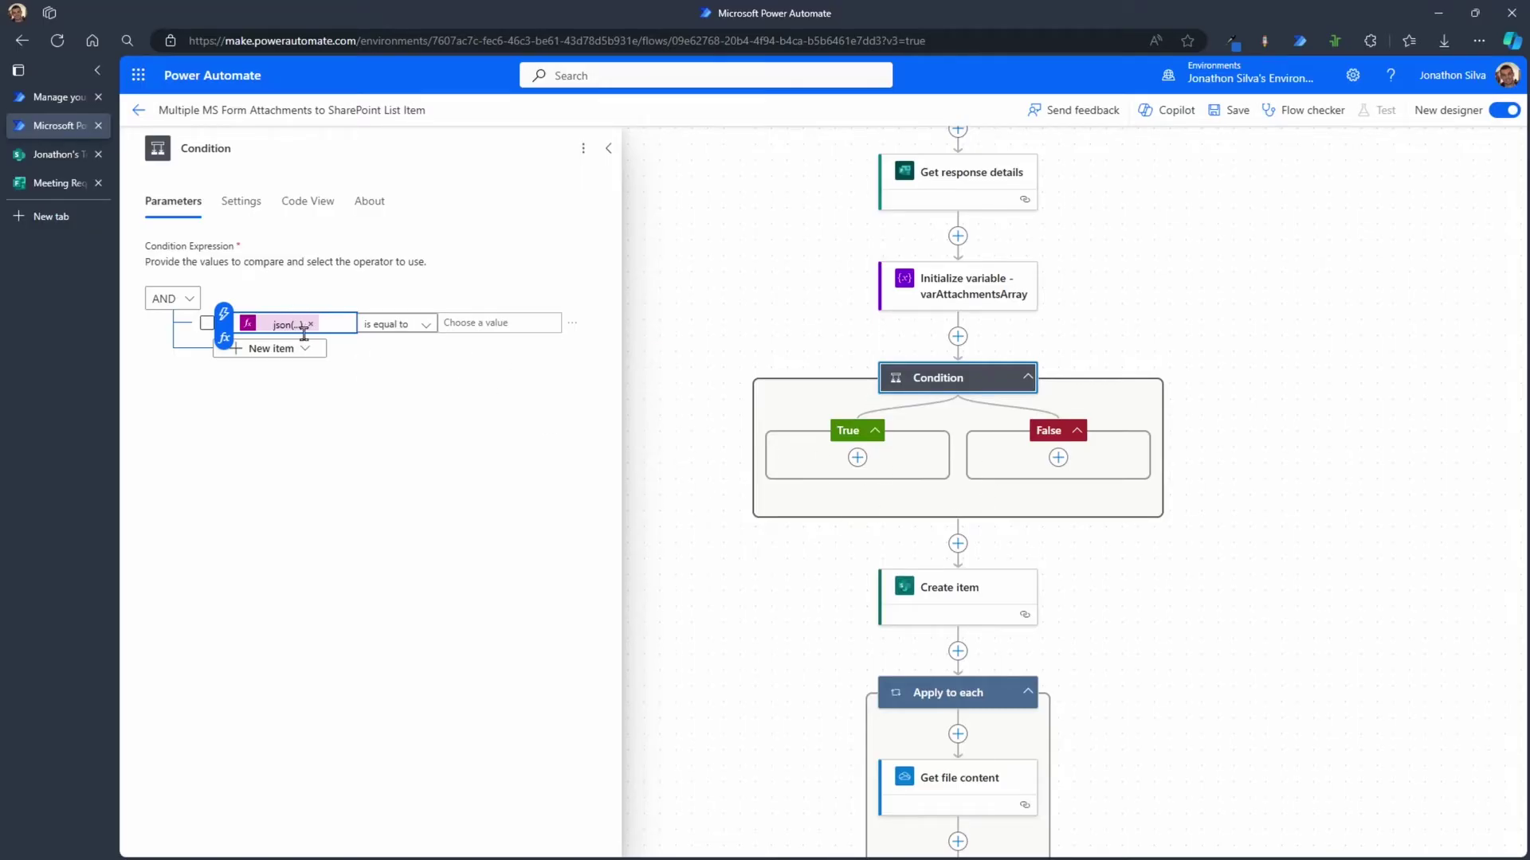
click(427, 333)
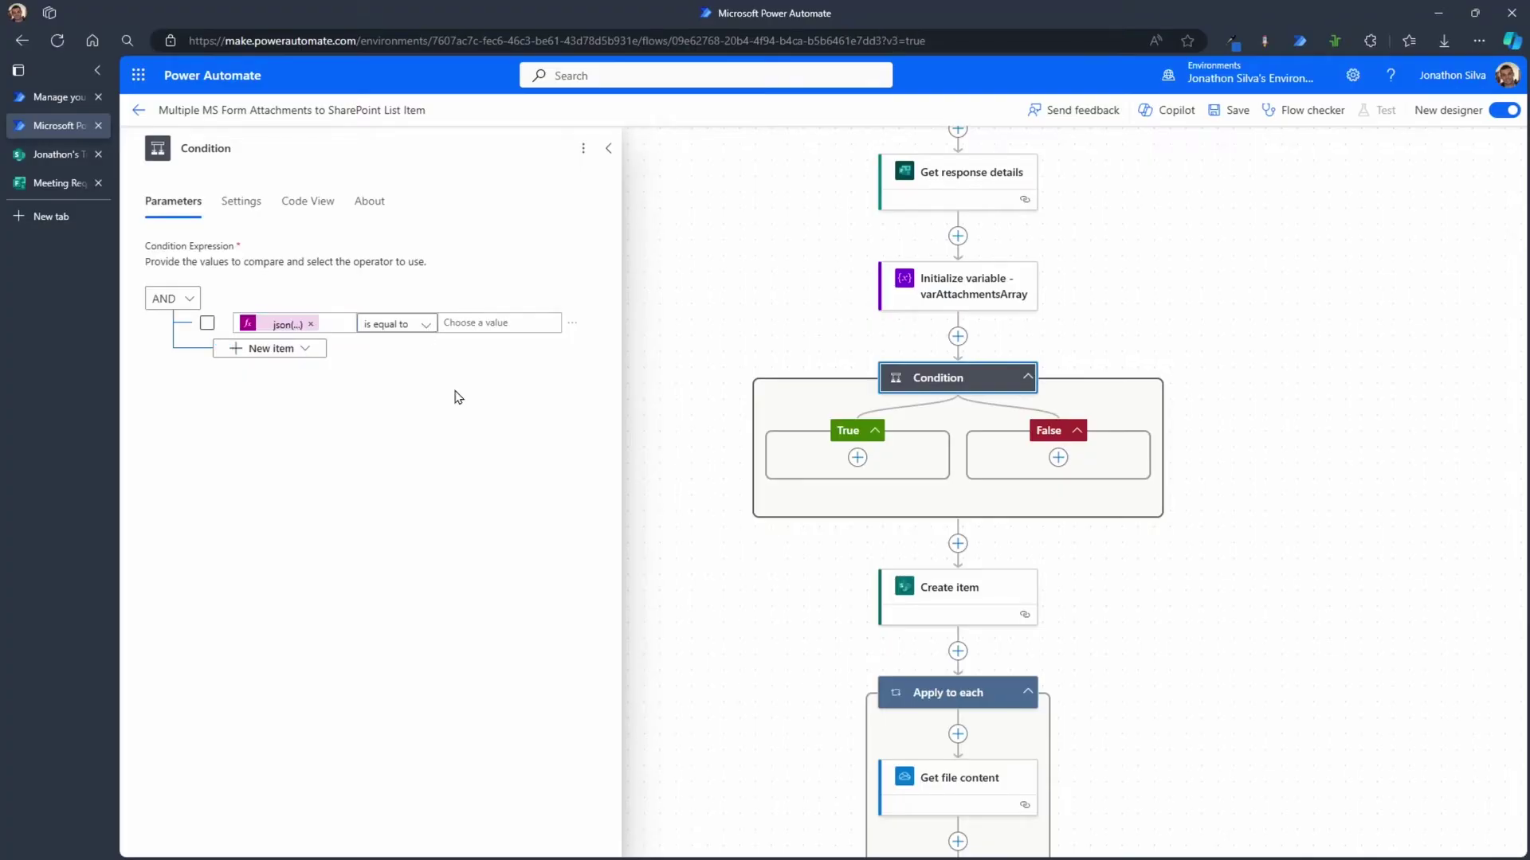
Set the Condition's operator to 'is not equal to' and its compared value to the expression null
click(420, 328)
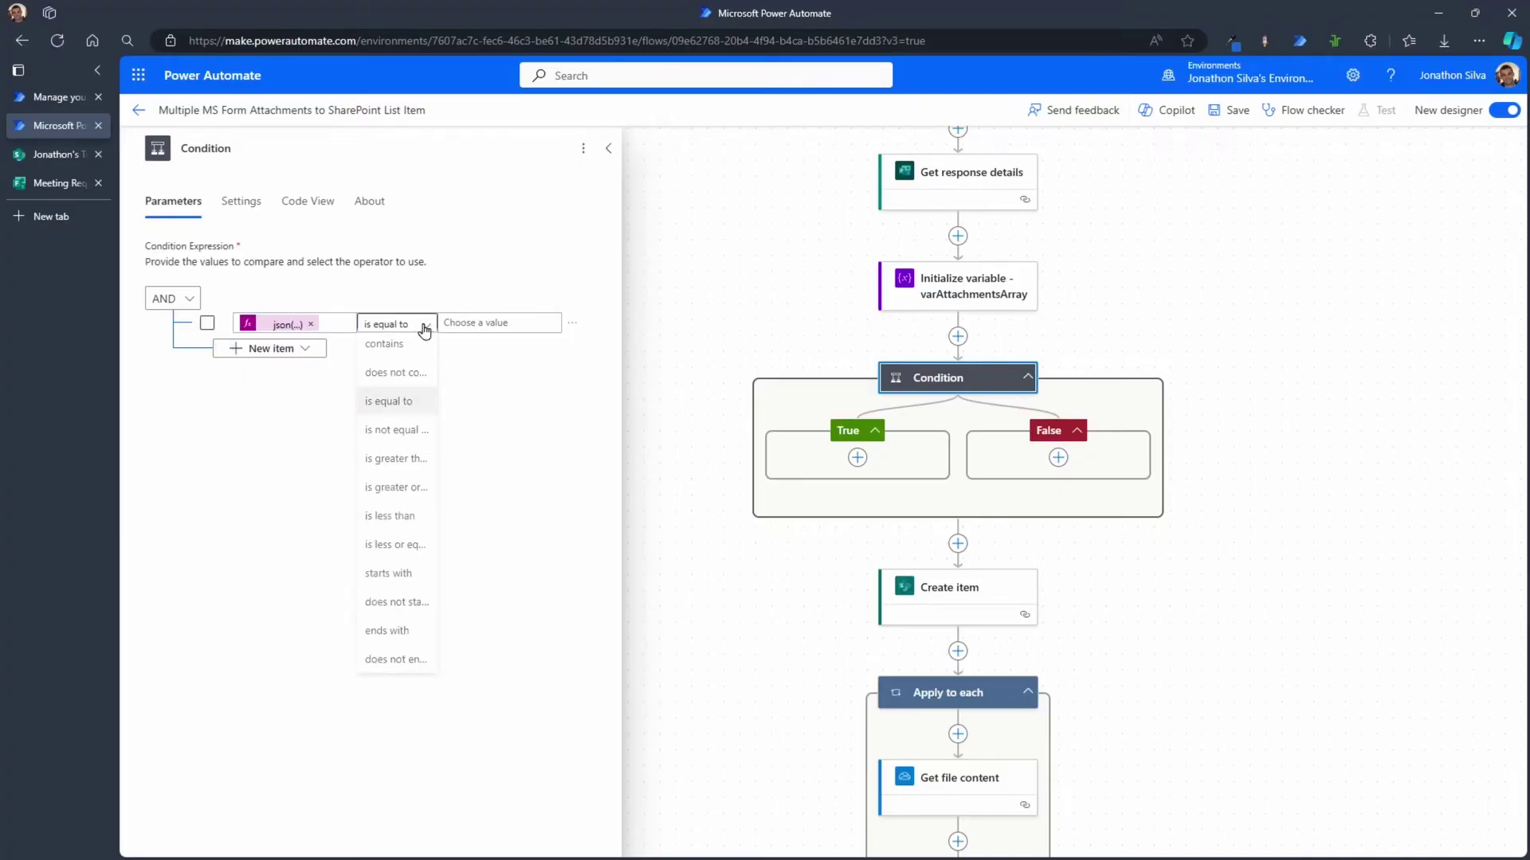
click(403, 433)
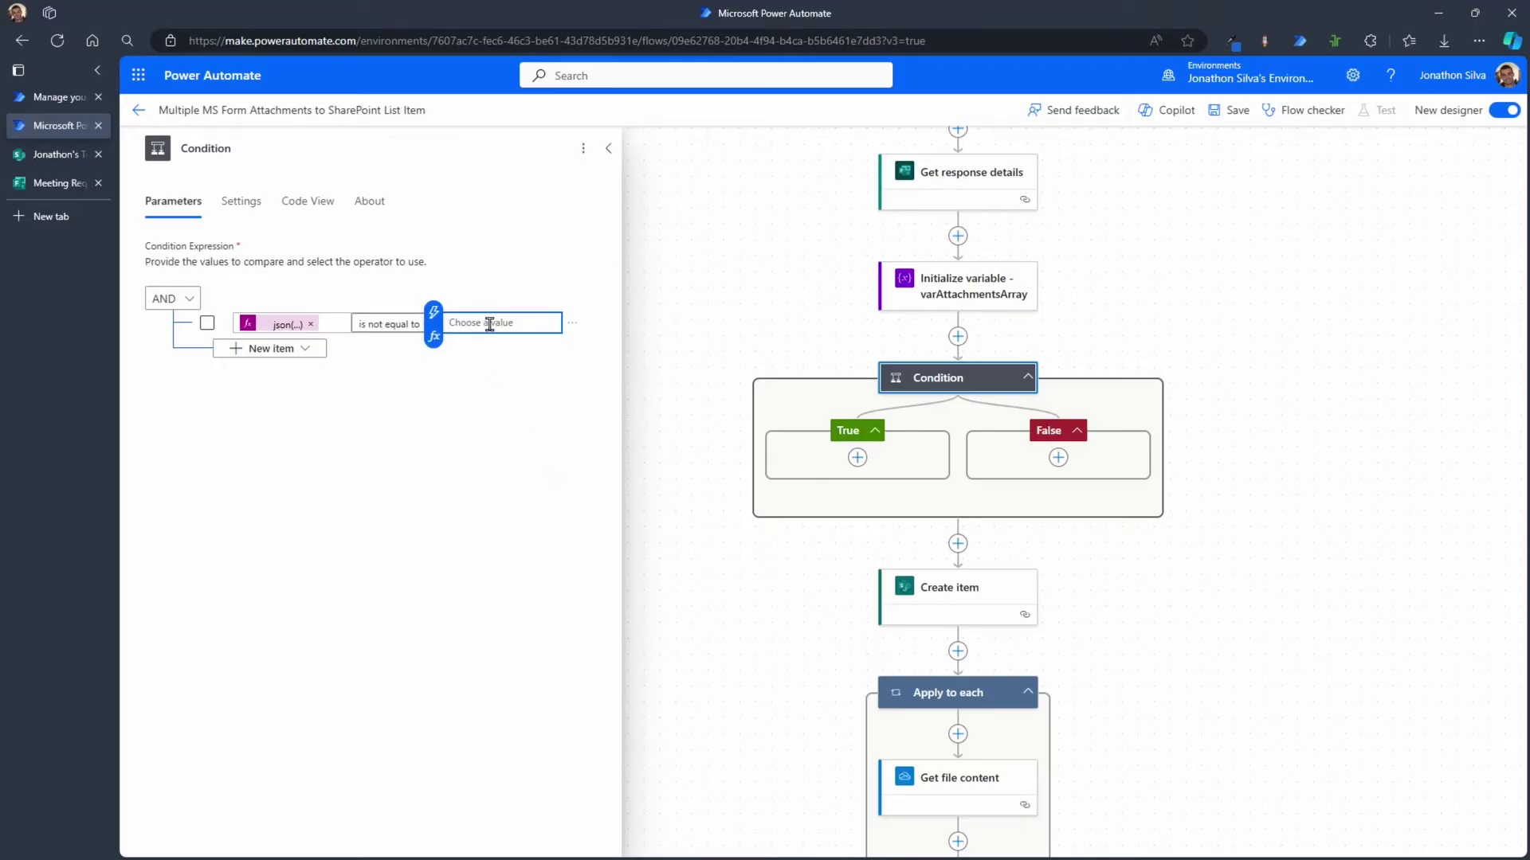
click(435, 335)
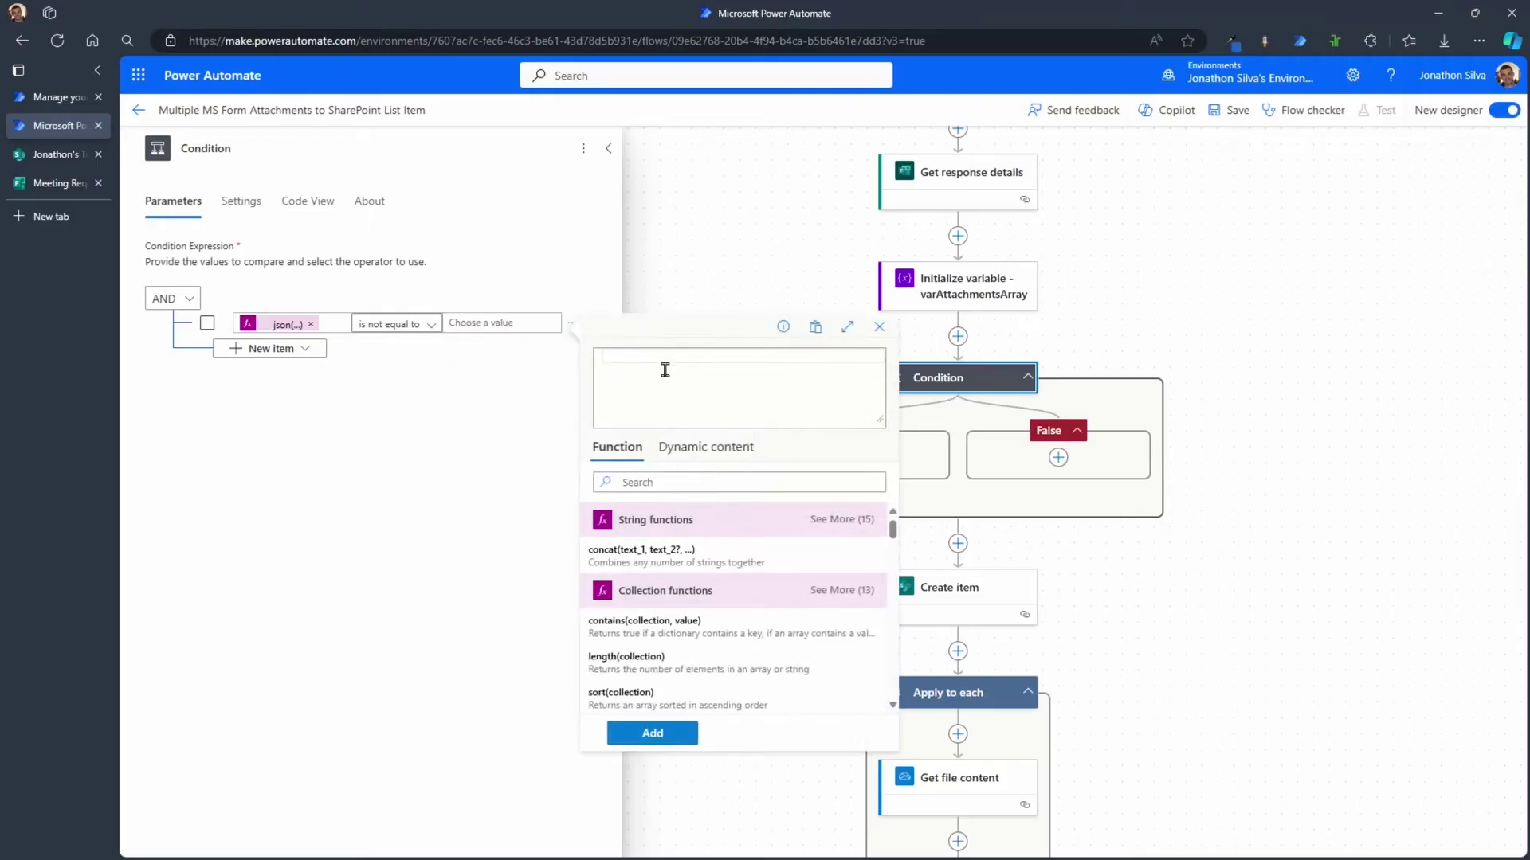
text(nul)
click(665, 373)
click(647, 727)
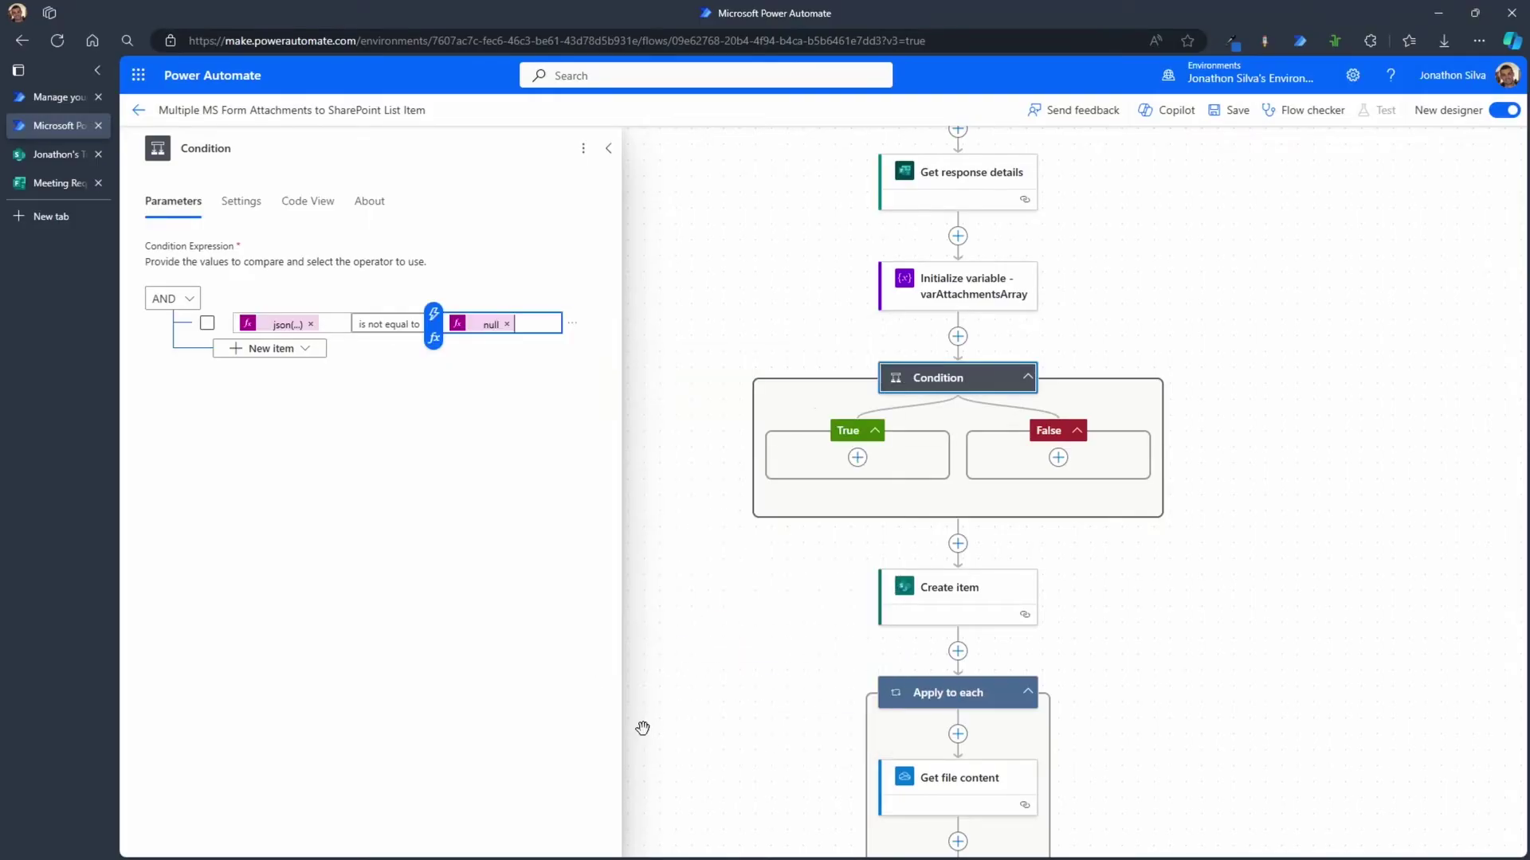
Add an Apply to each loop from the Control actions inside the Condition's True branch
click(858, 458)
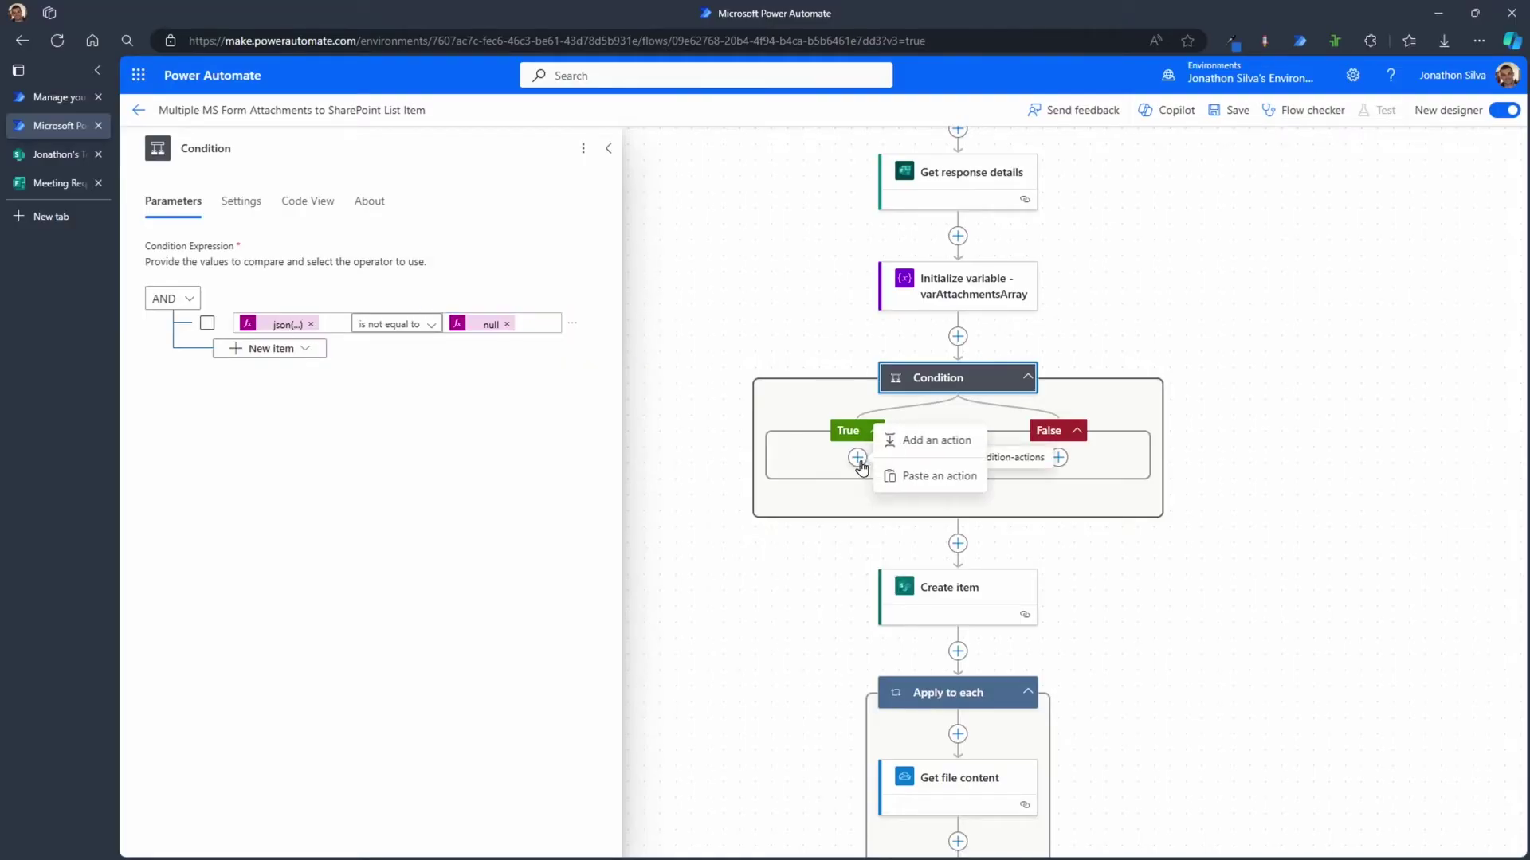
click(924, 451)
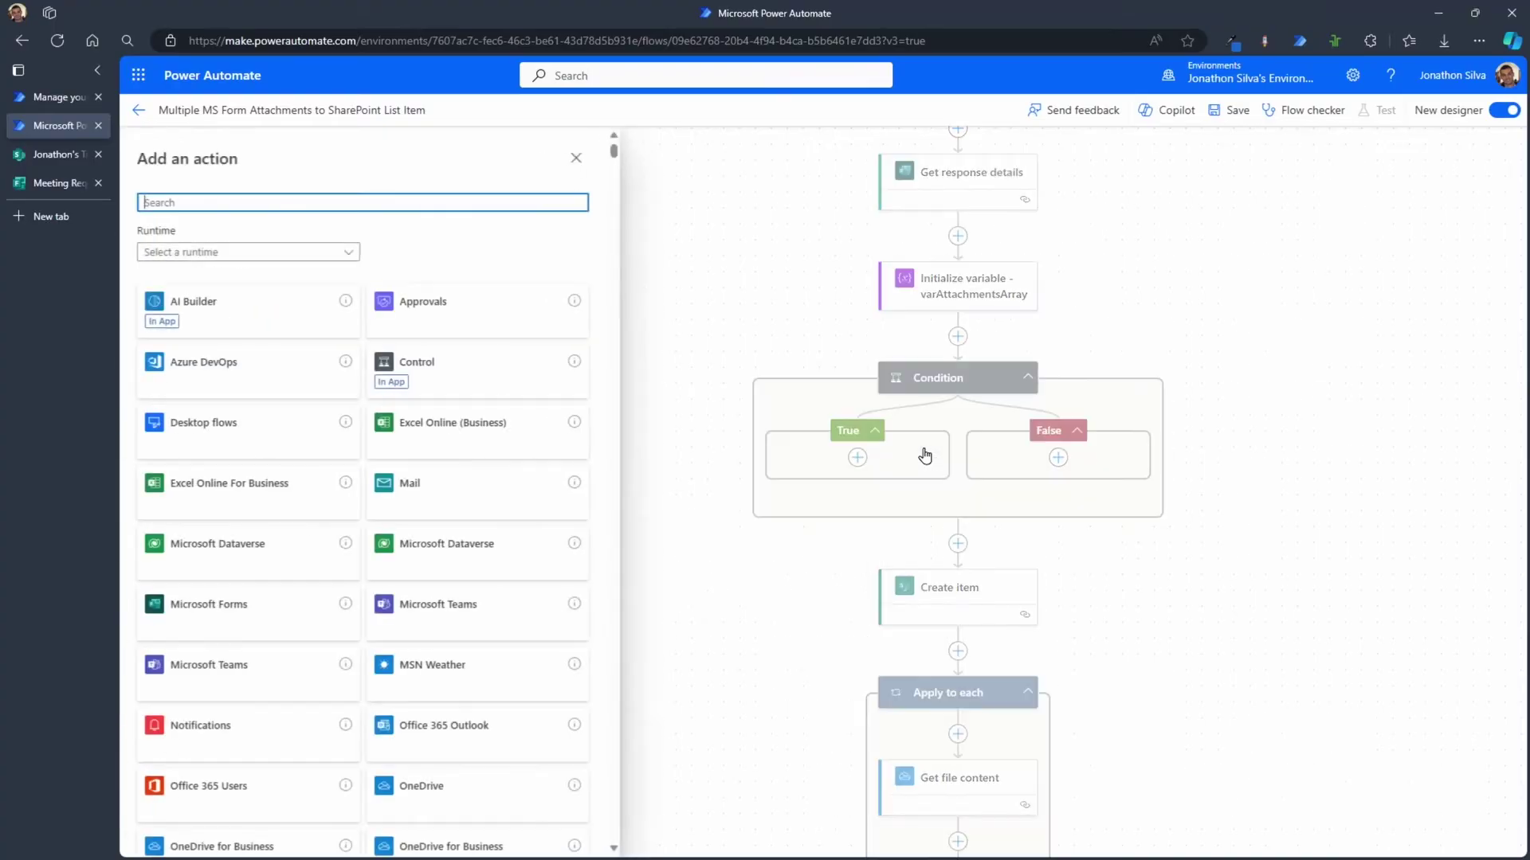
click(503, 368)
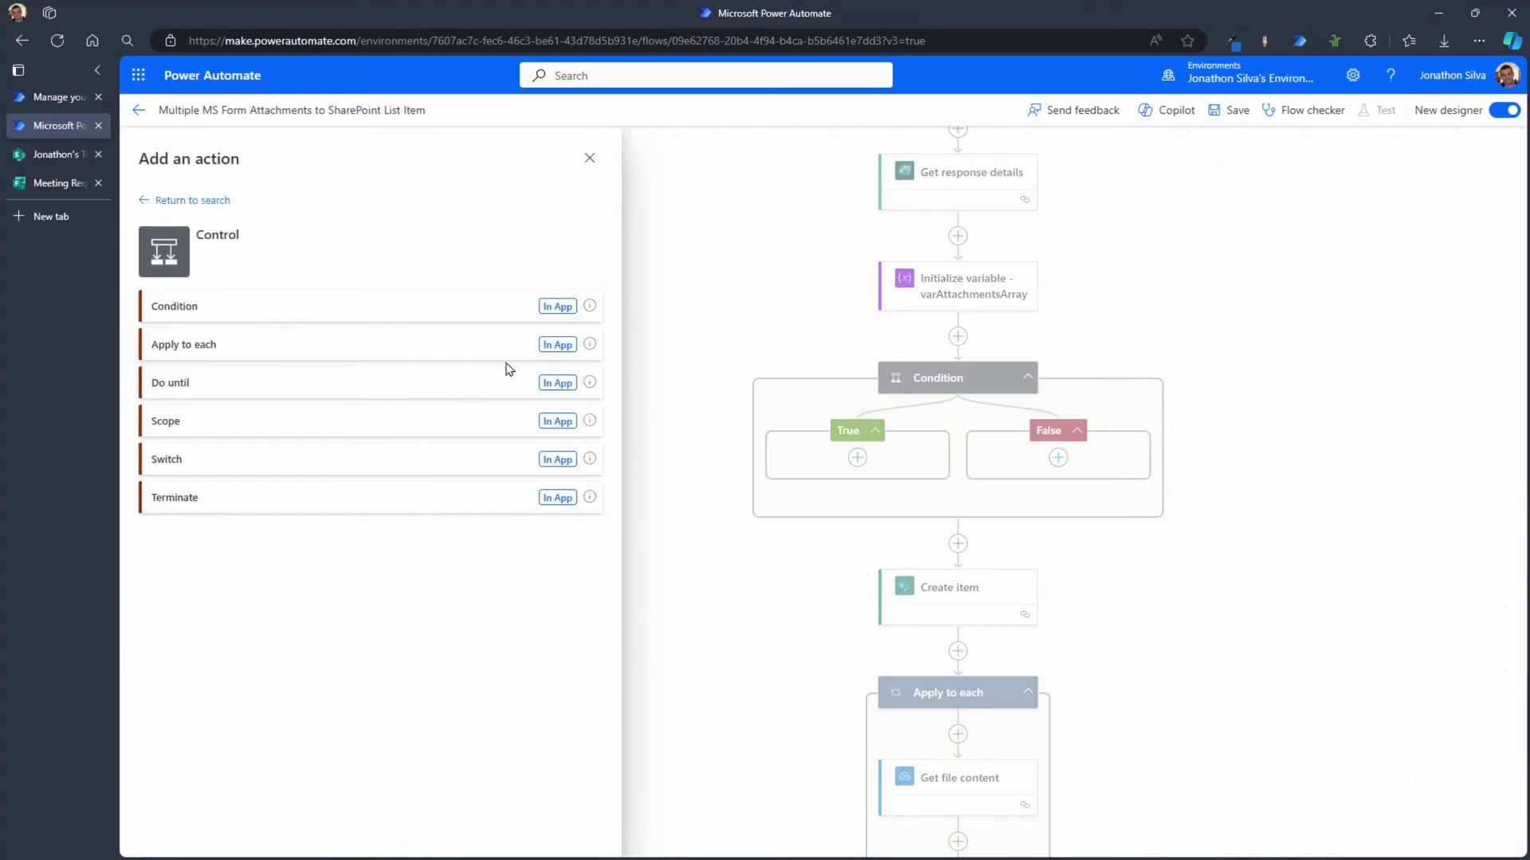
click(382, 354)
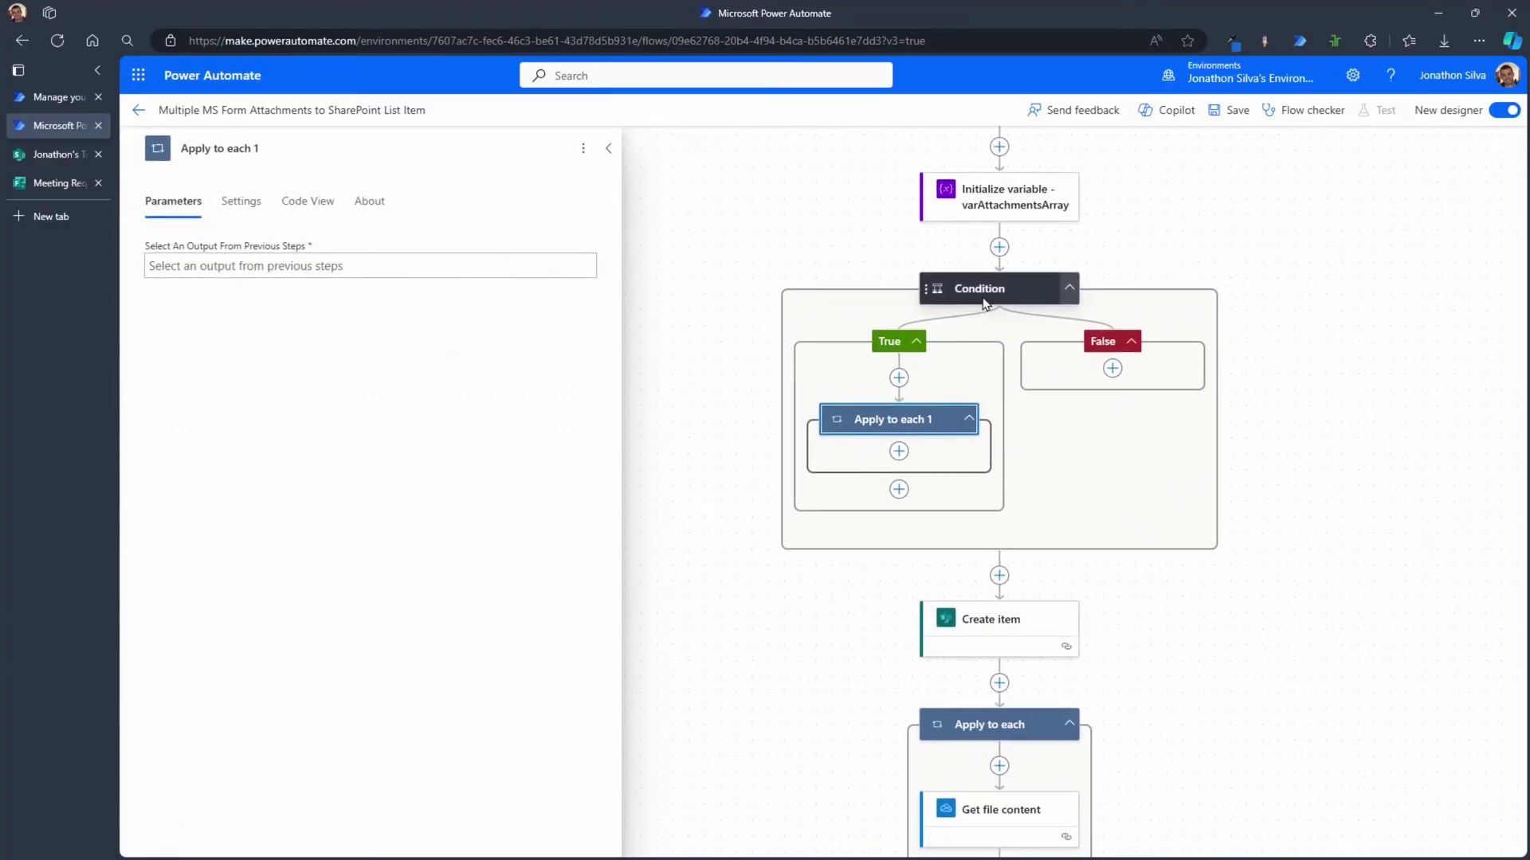
Set the loop to iterate over the expression json(Attachment) using the form's Attachment answer
click(353, 265)
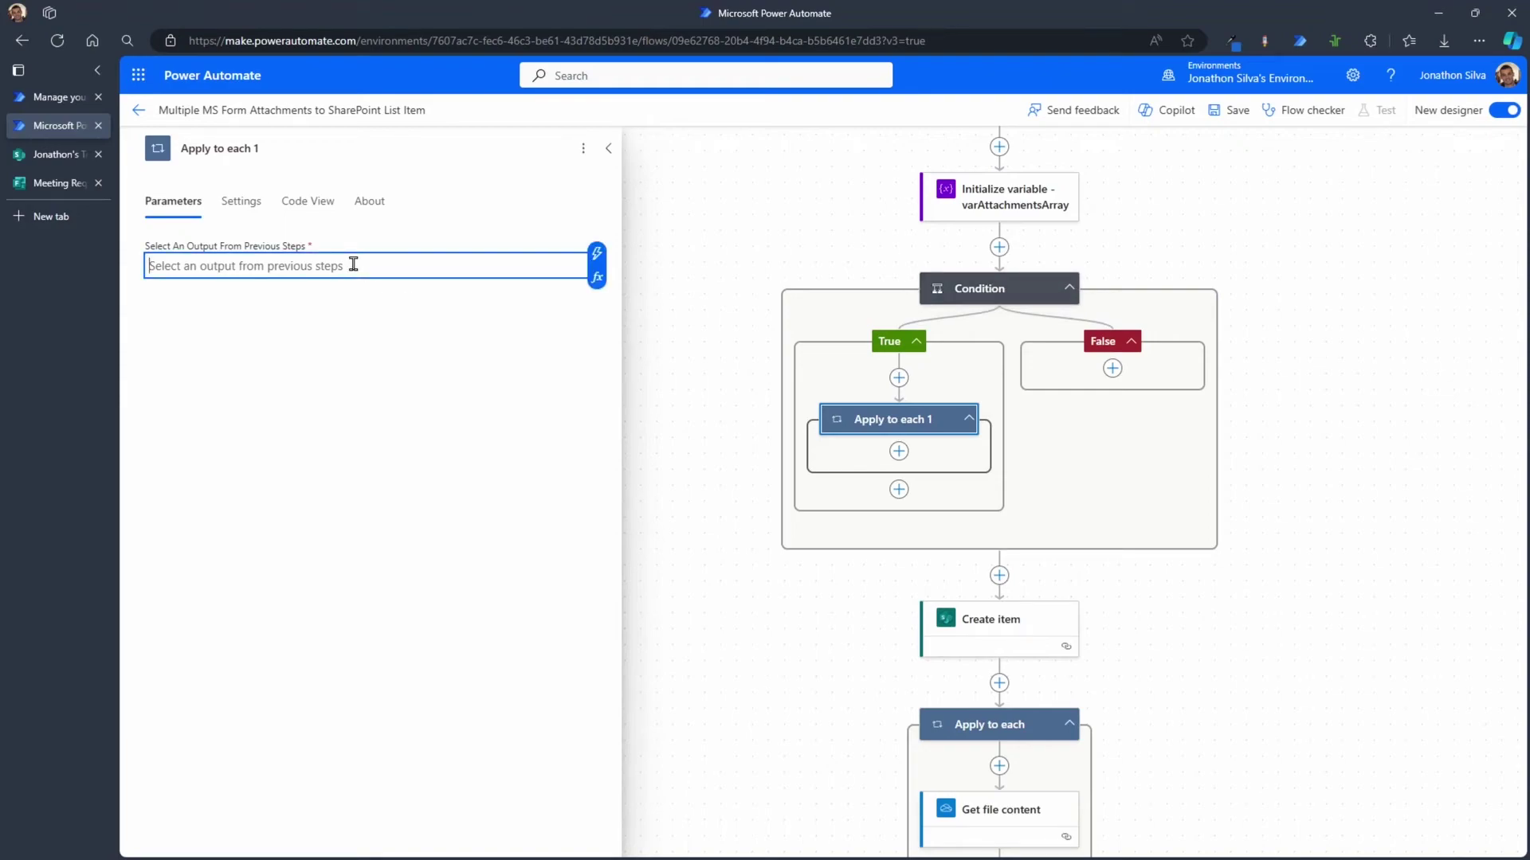
click(597, 277)
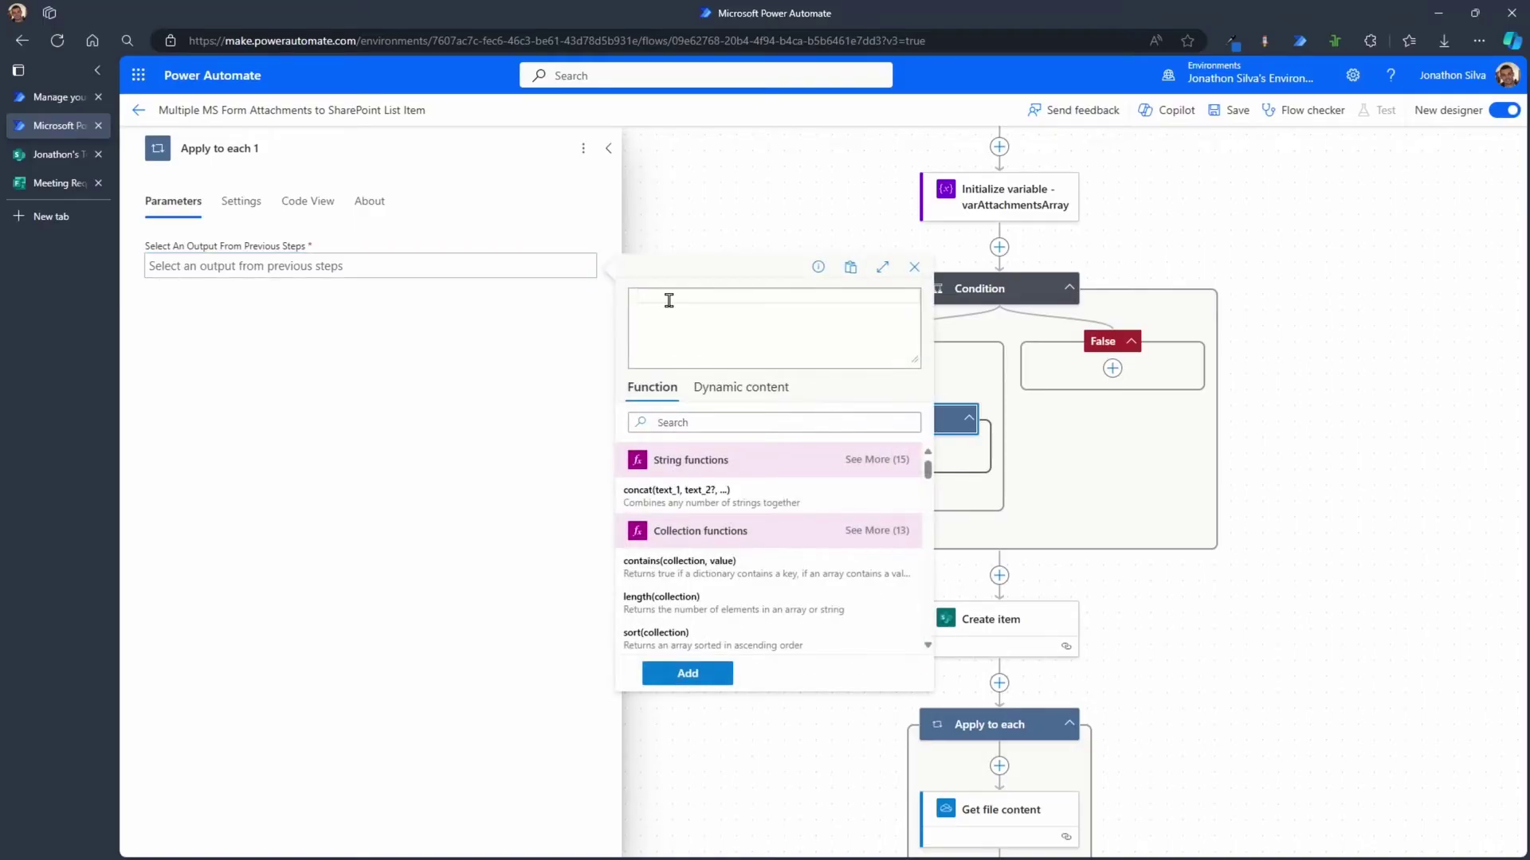
text(json()
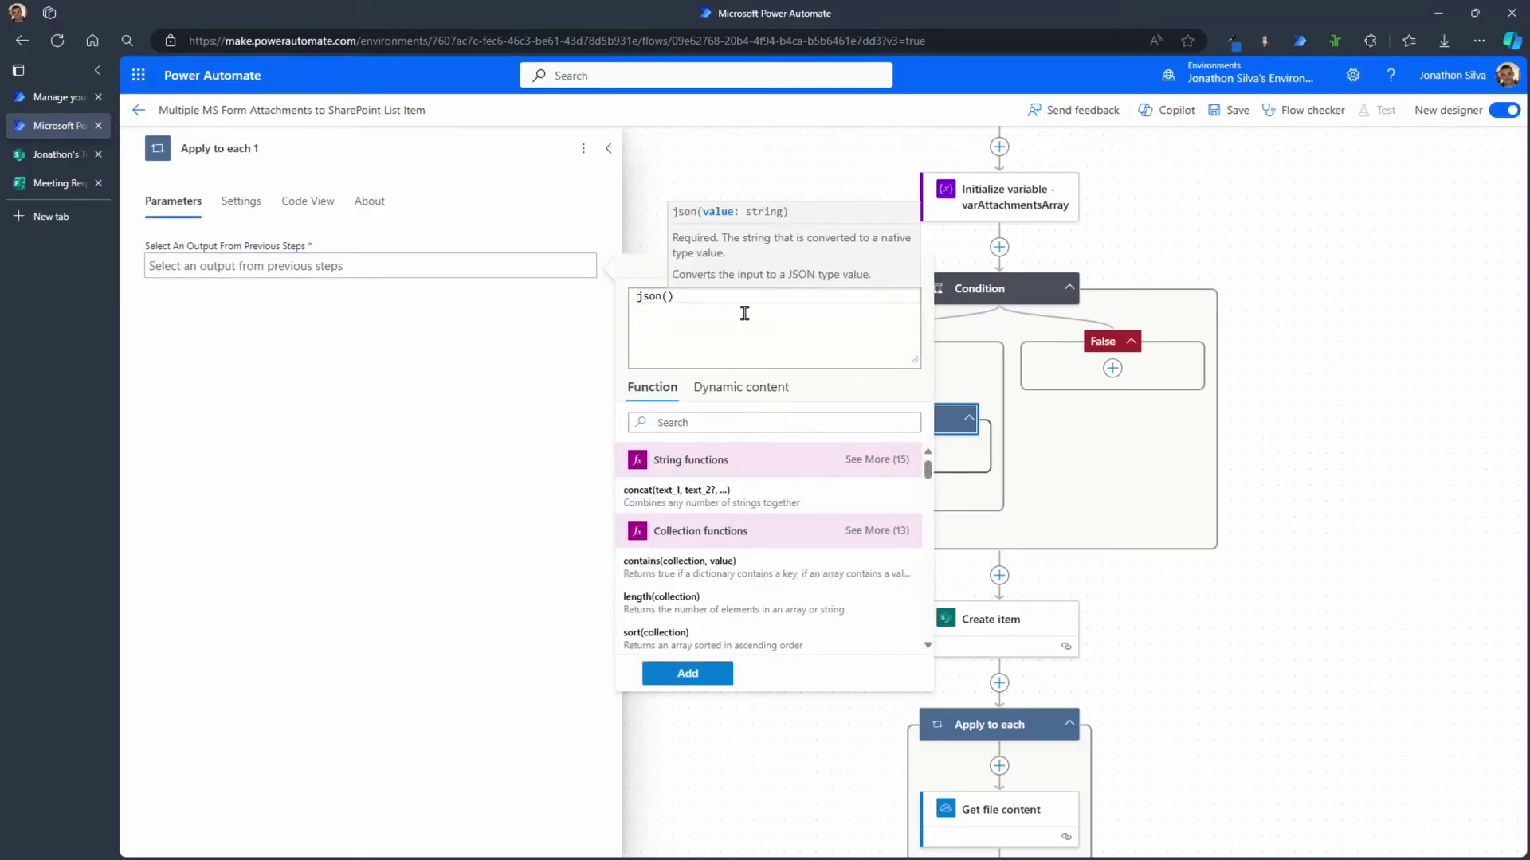
click(741, 389)
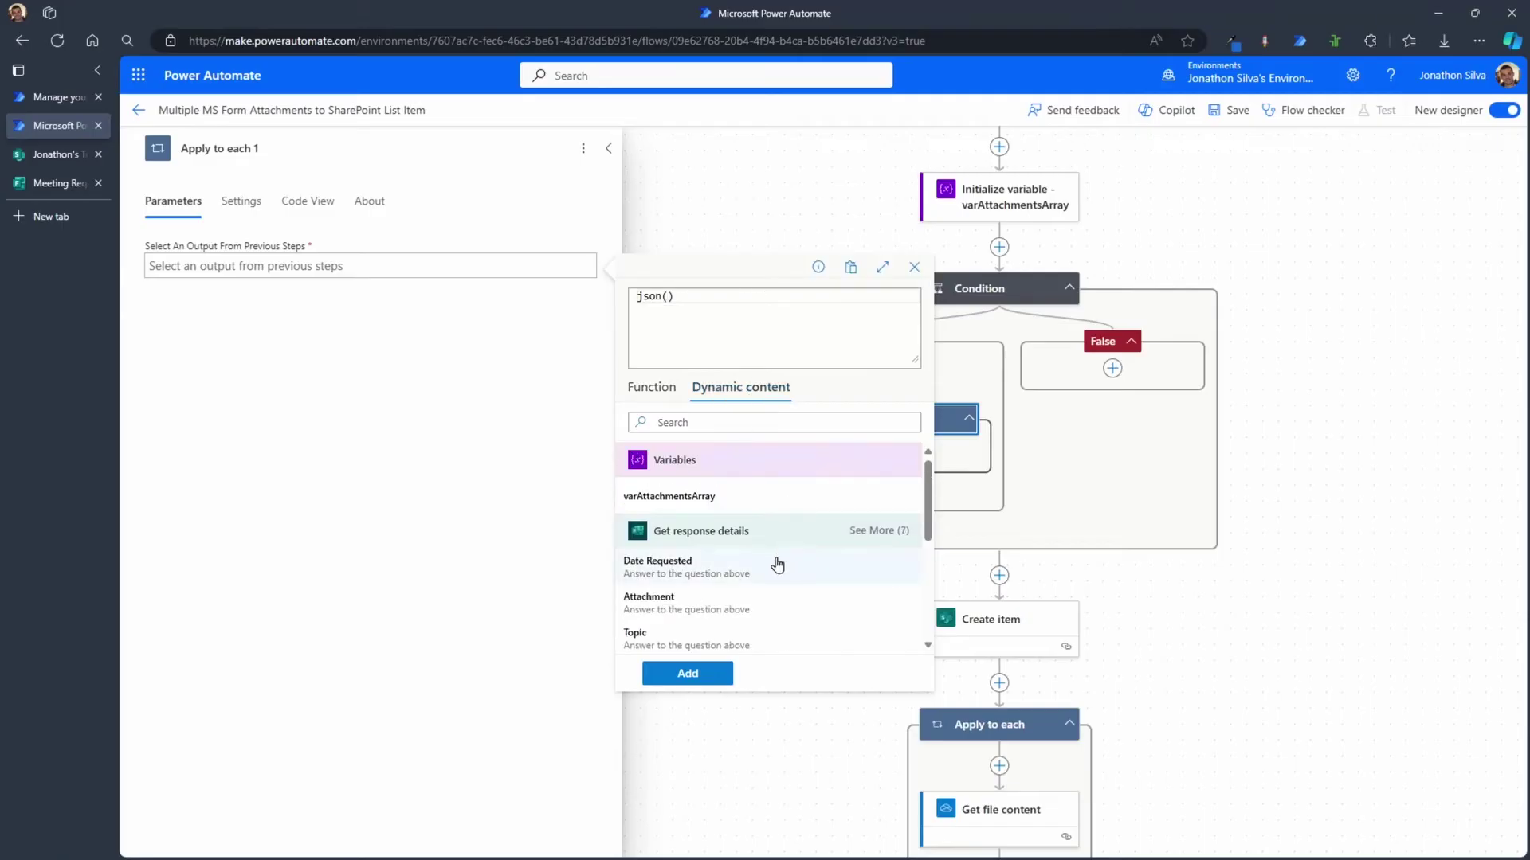
click(753, 610)
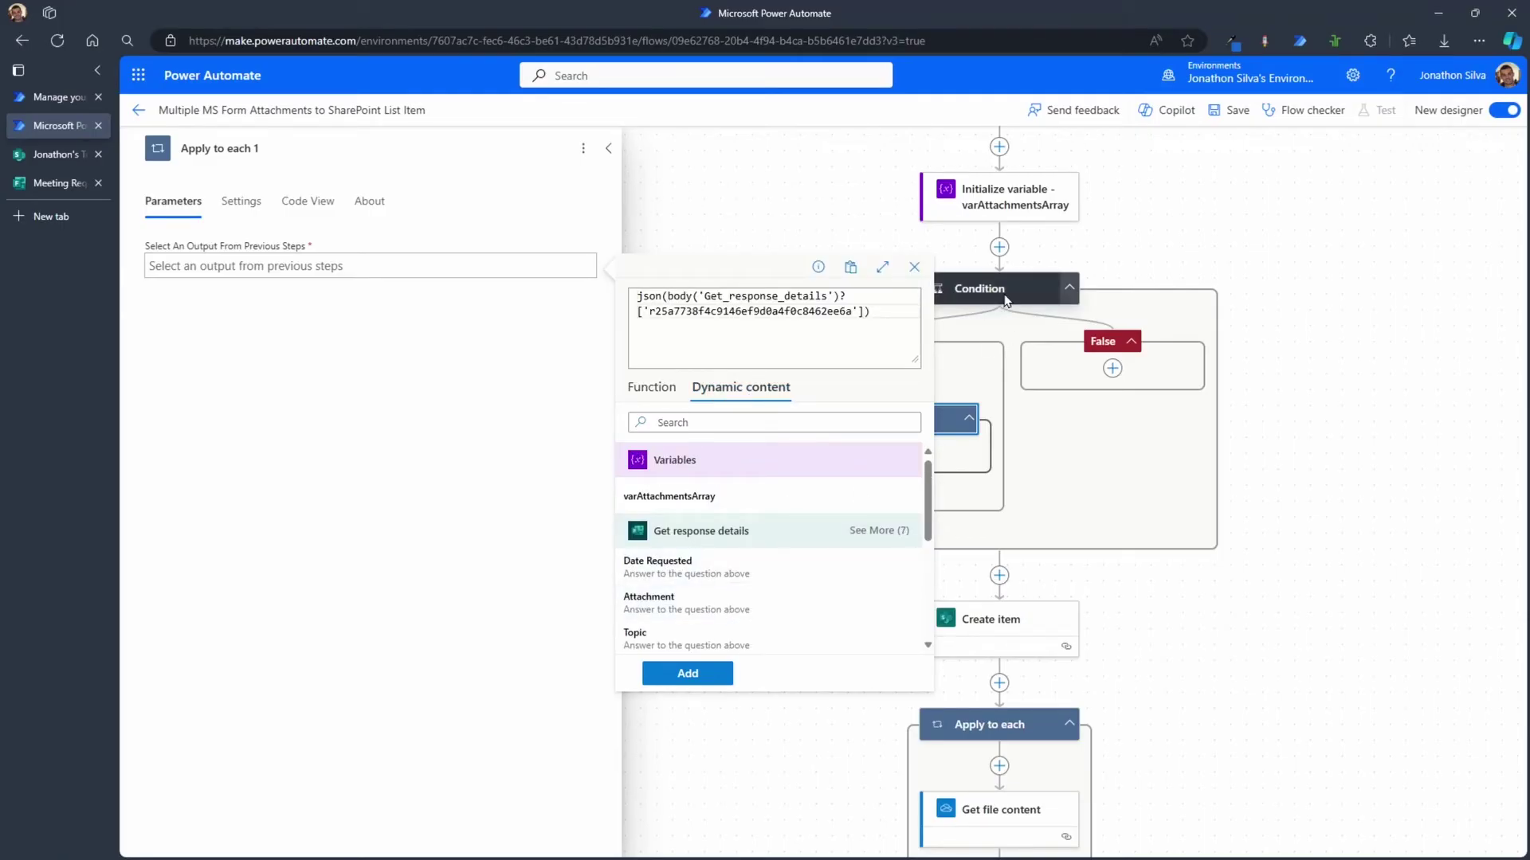
click(689, 674)
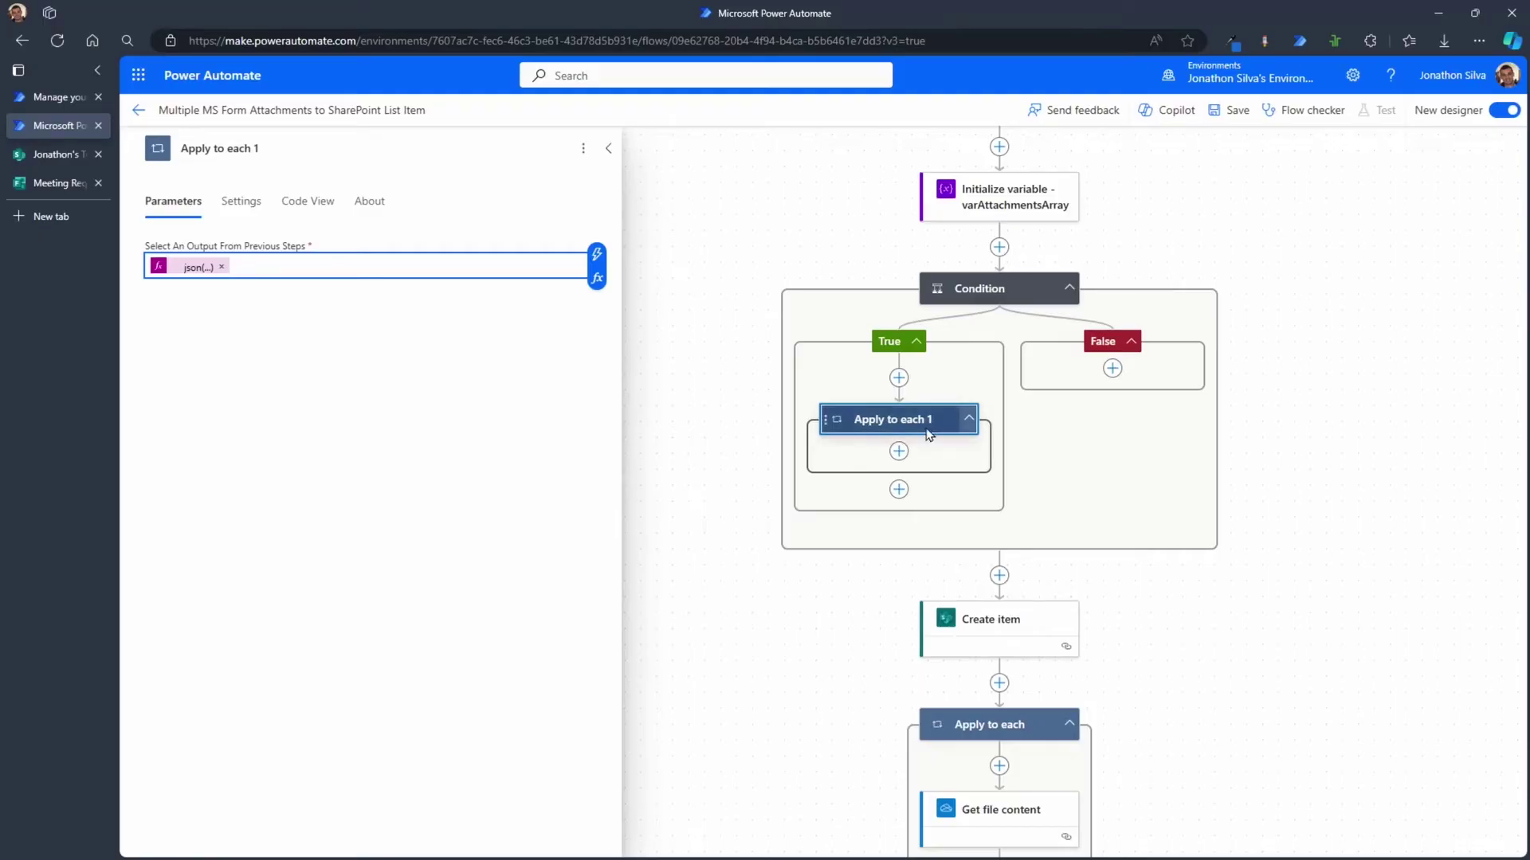
Add an Append to array variable action inside Apply to each 1, found by searching 'append to'
click(896, 450)
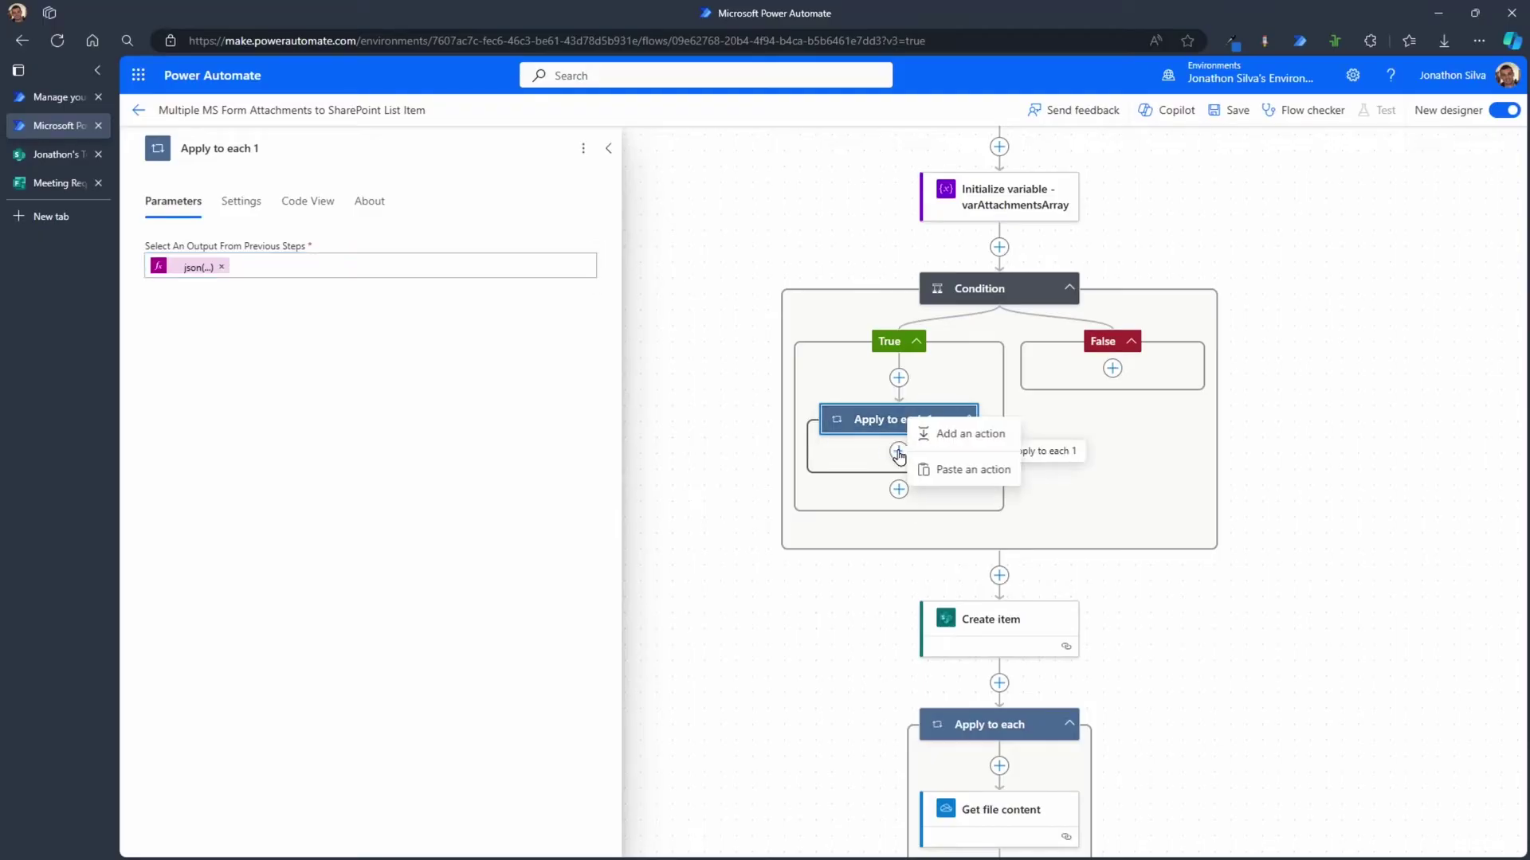
click(993, 437)
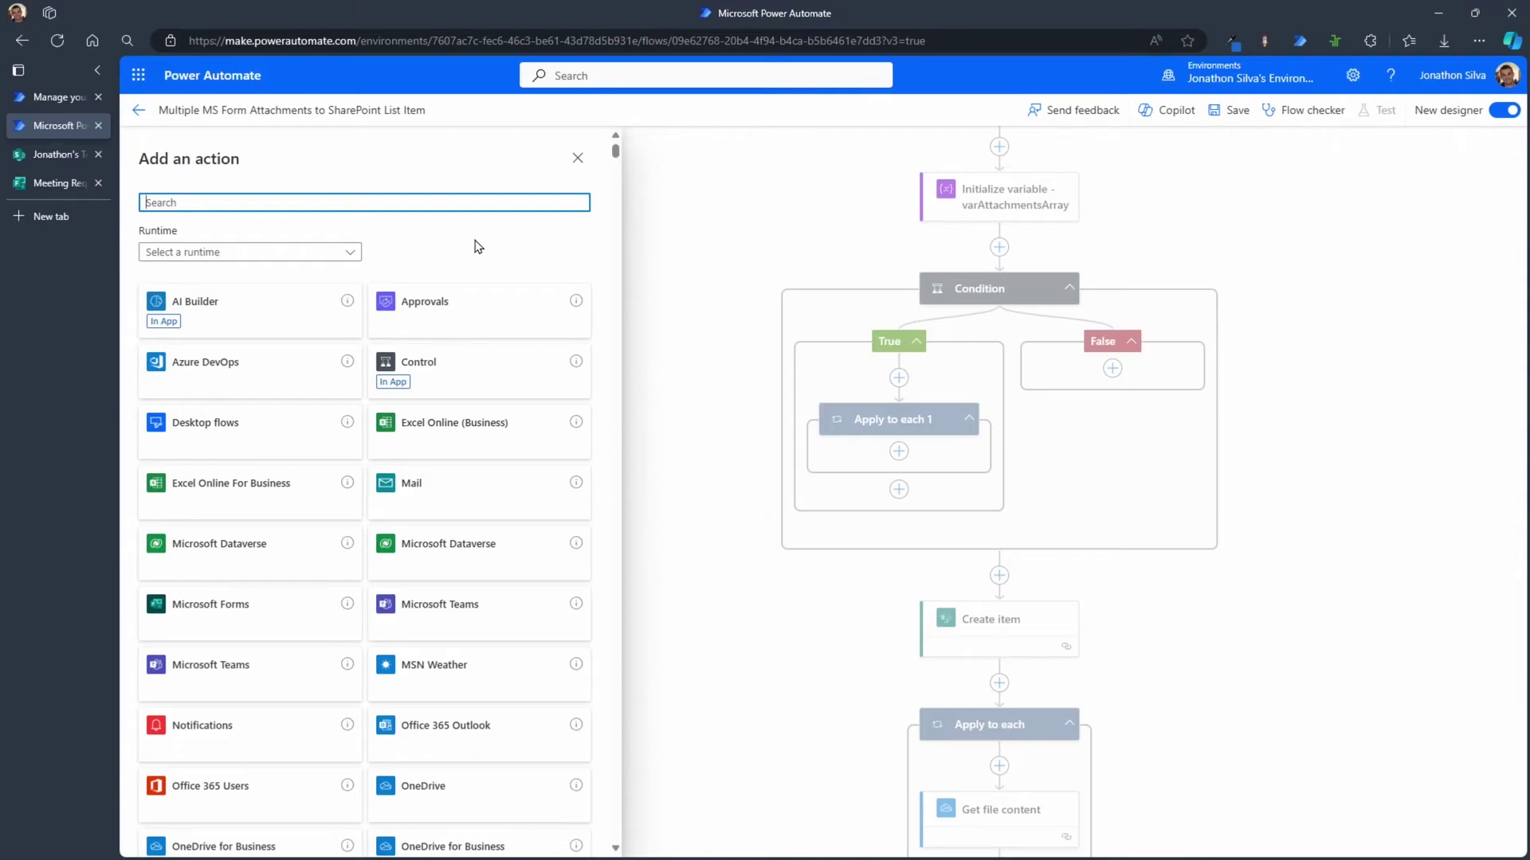
text(append to array)
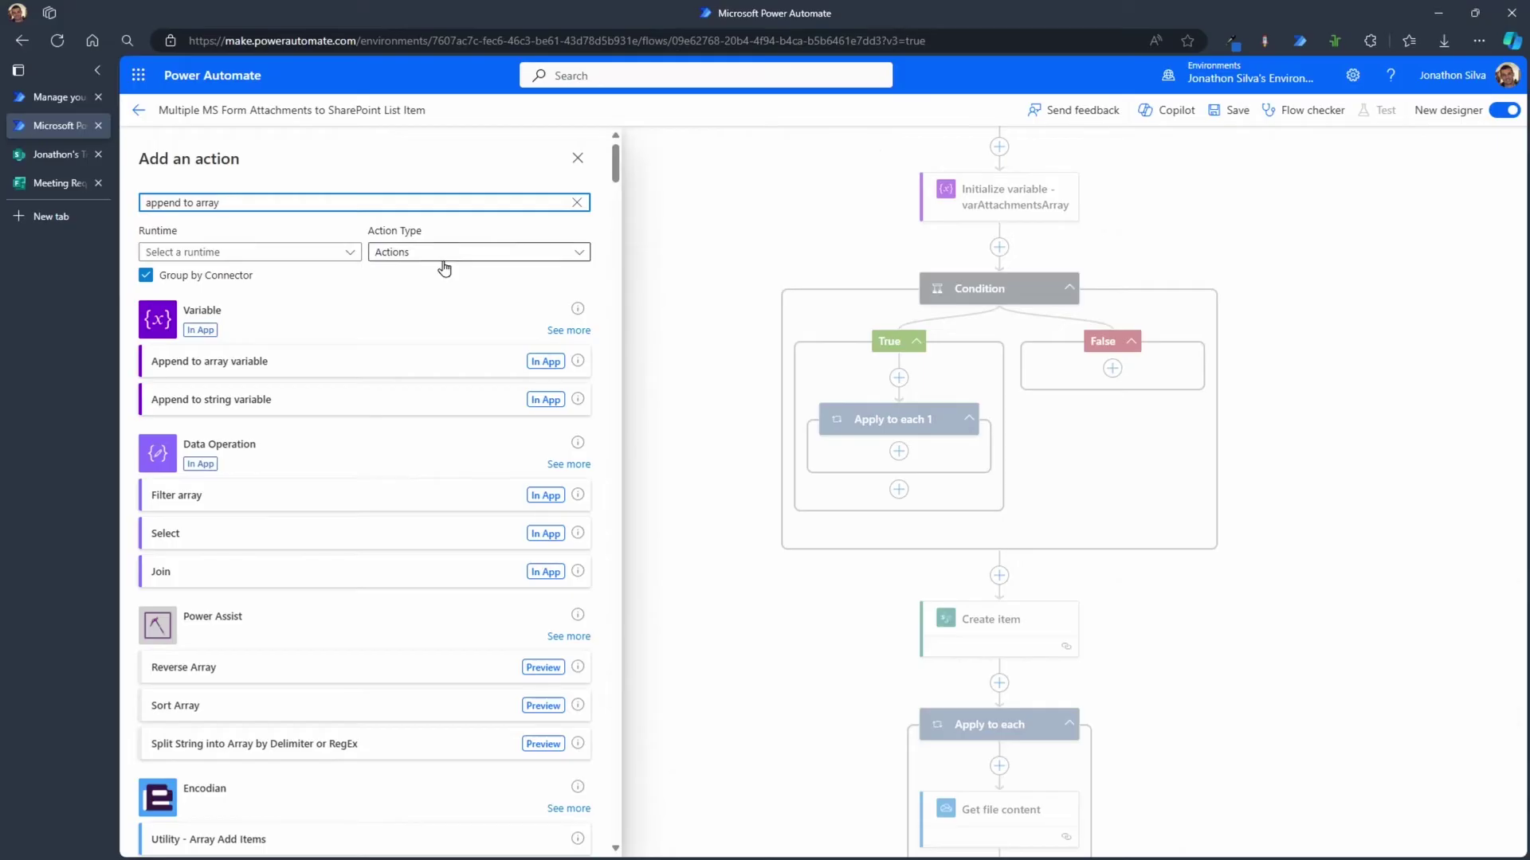
click(270, 367)
drag(1070, 195, 754, 287)
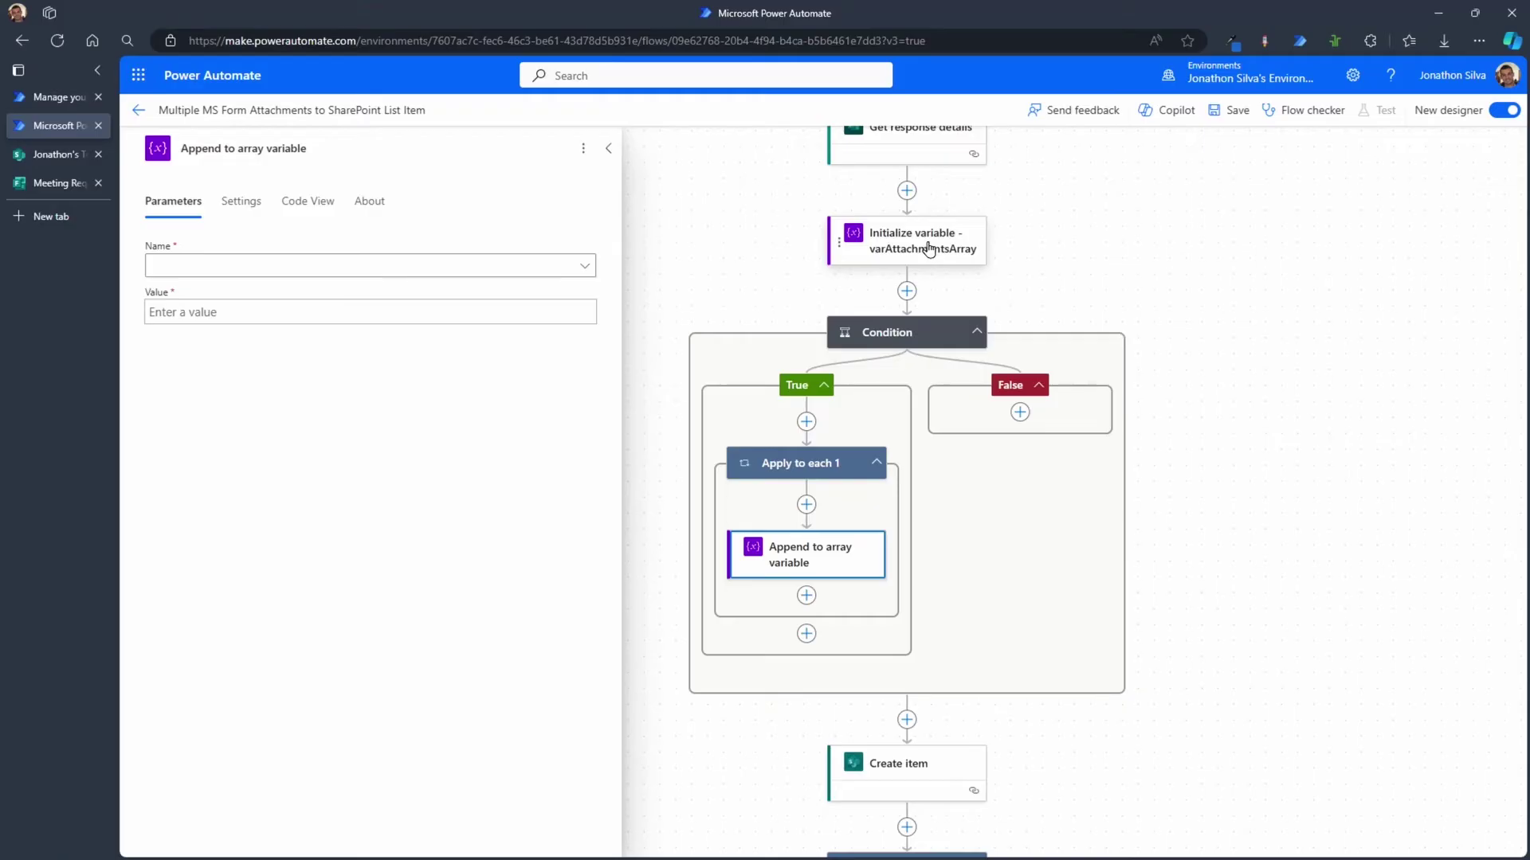
Choose varAttachmentsArray as the variable the action appends to
click(524, 271)
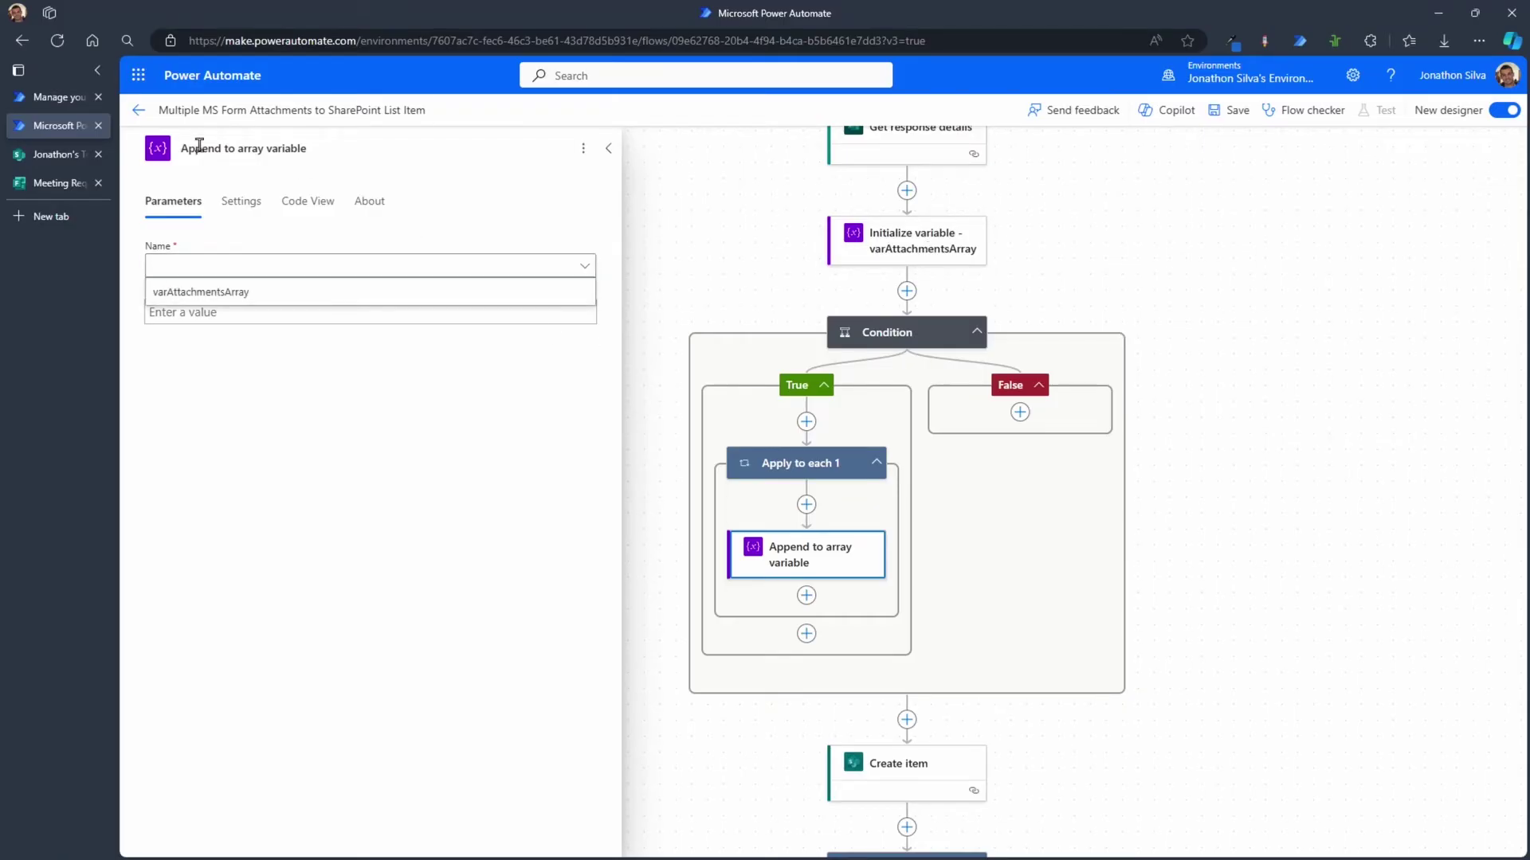
click(249, 294)
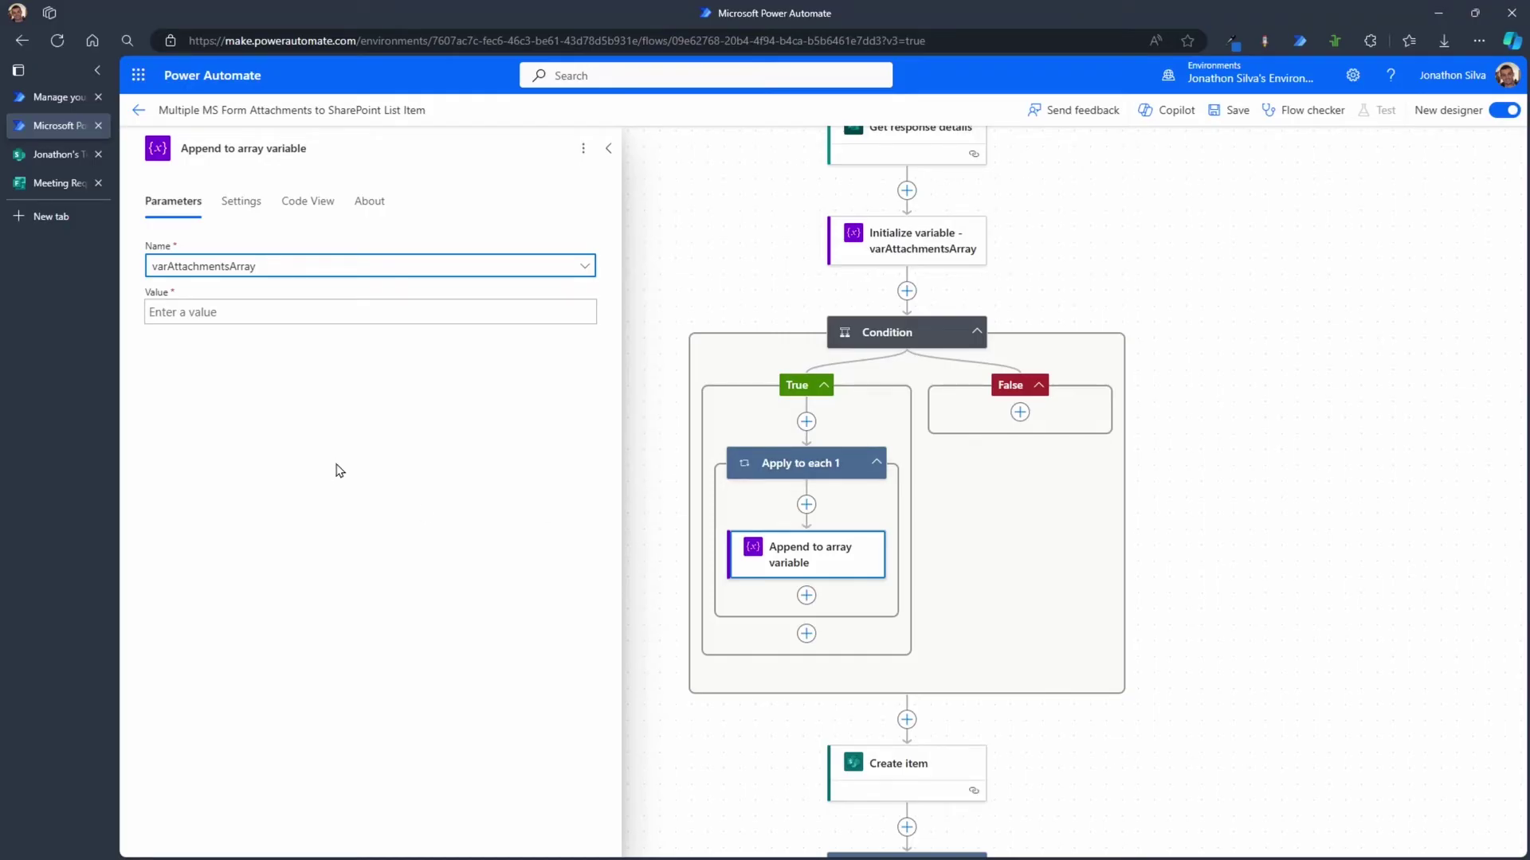
click(204, 311)
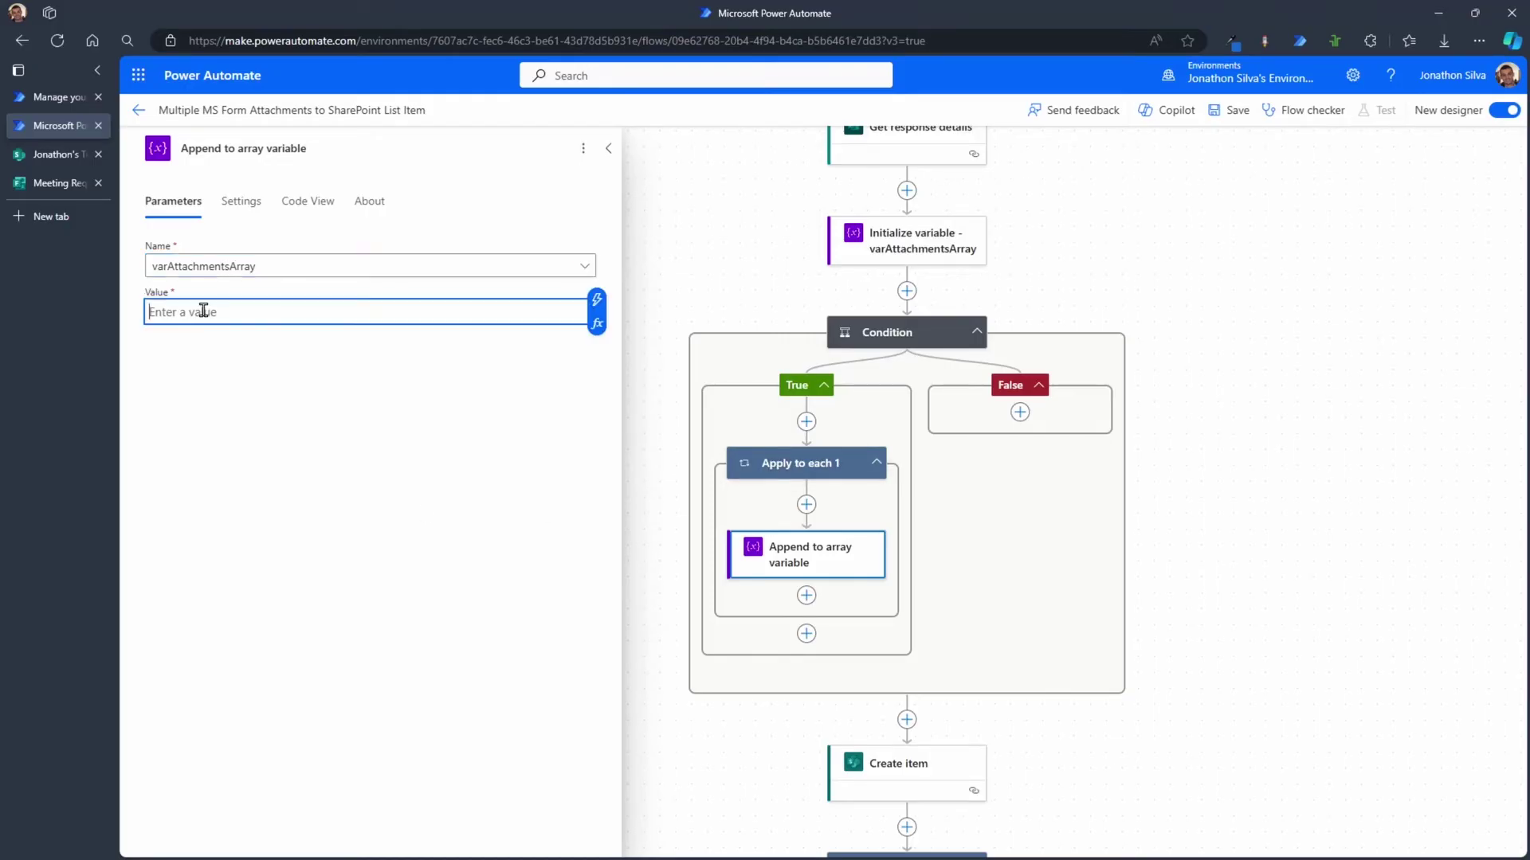
click(597, 325)
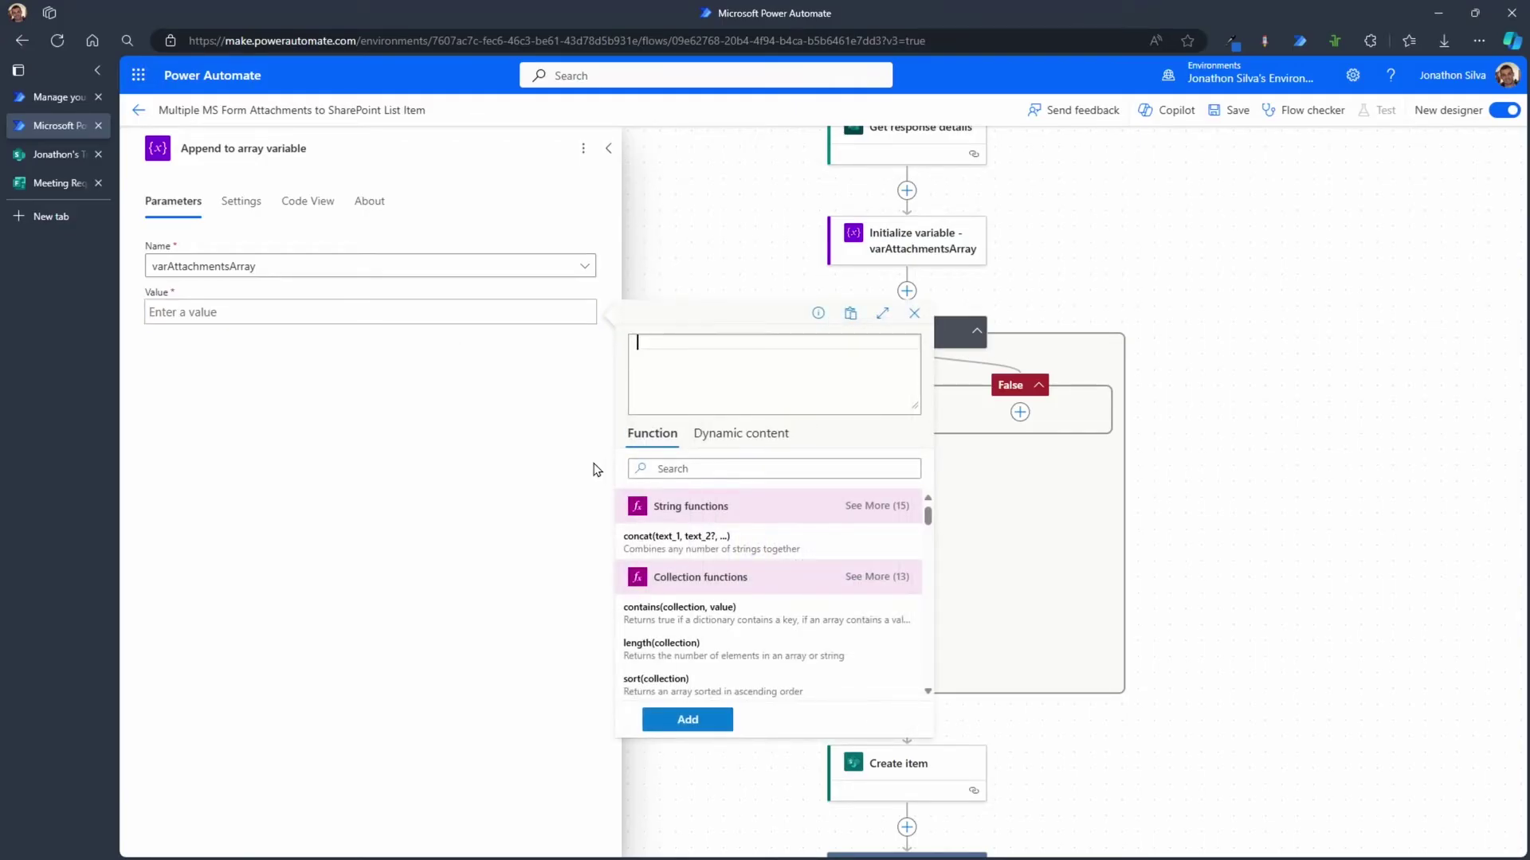
text(item()
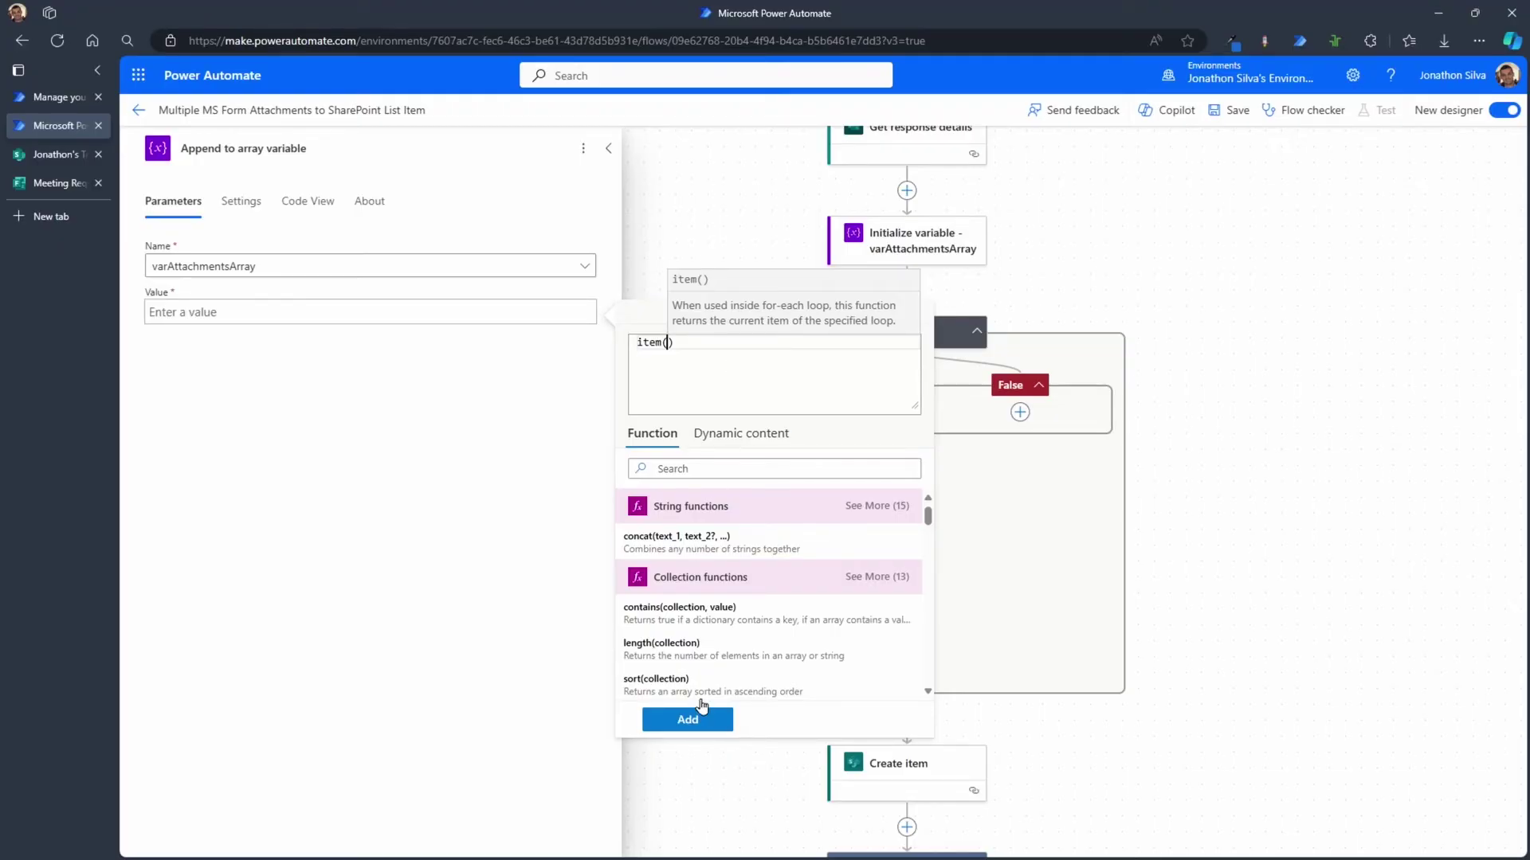
click(687, 720)
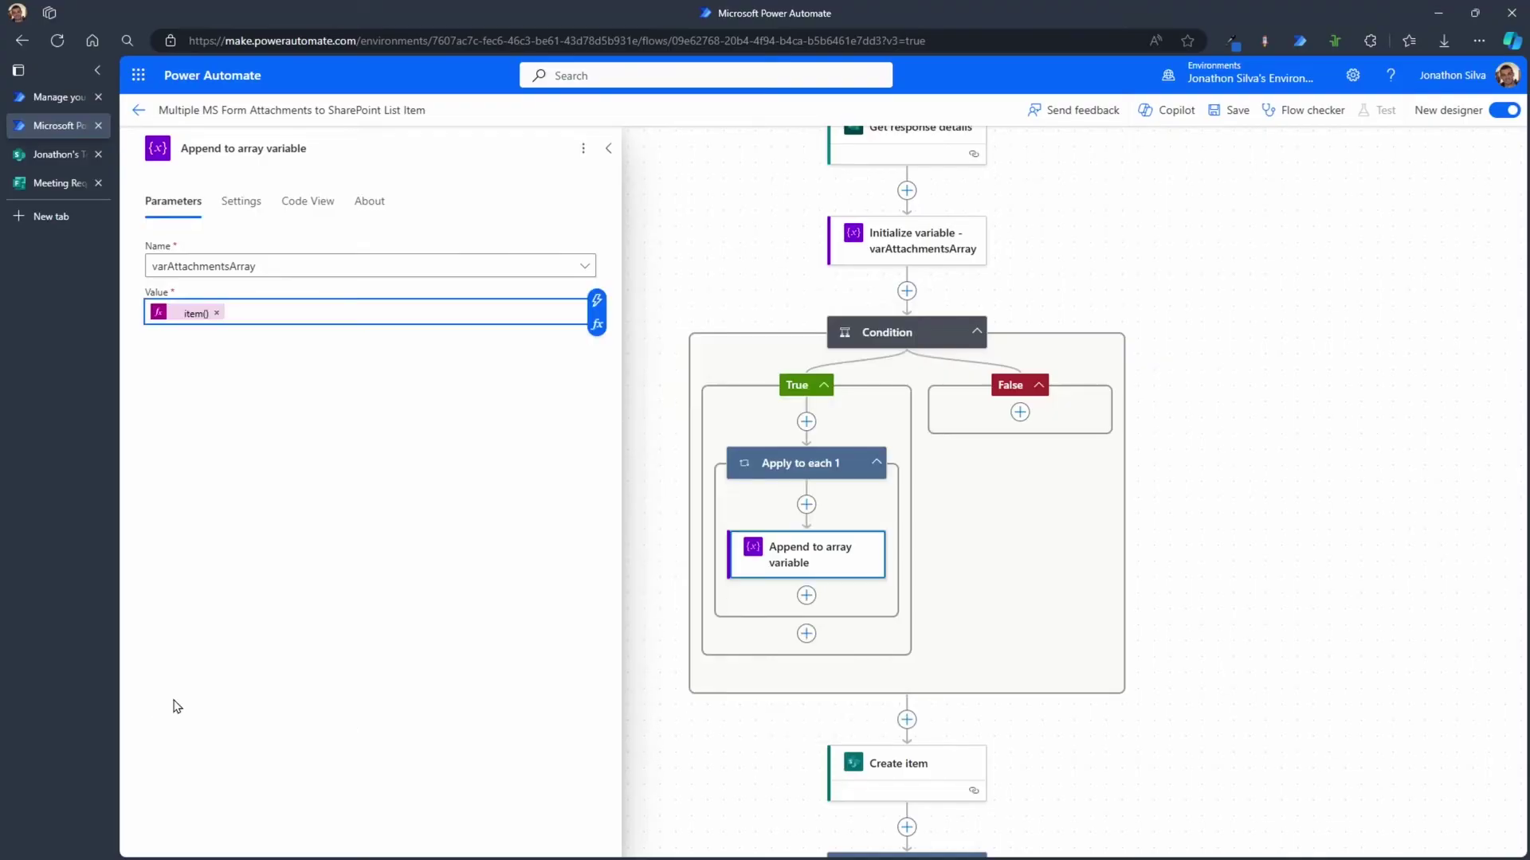
drag(1248, 576, 1222, 547)
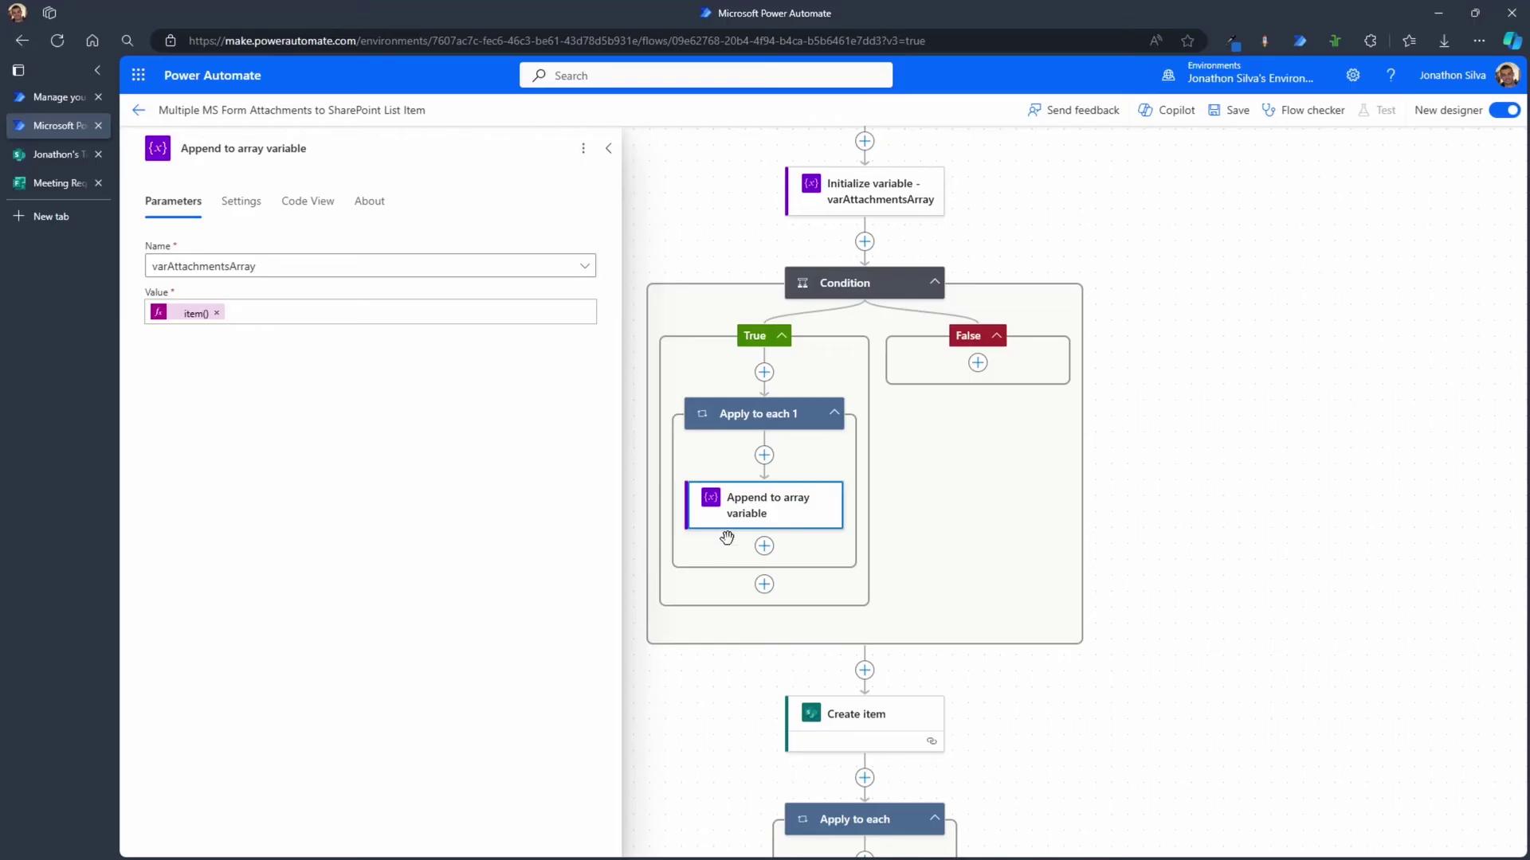
drag(1267, 757, 1250, 464)
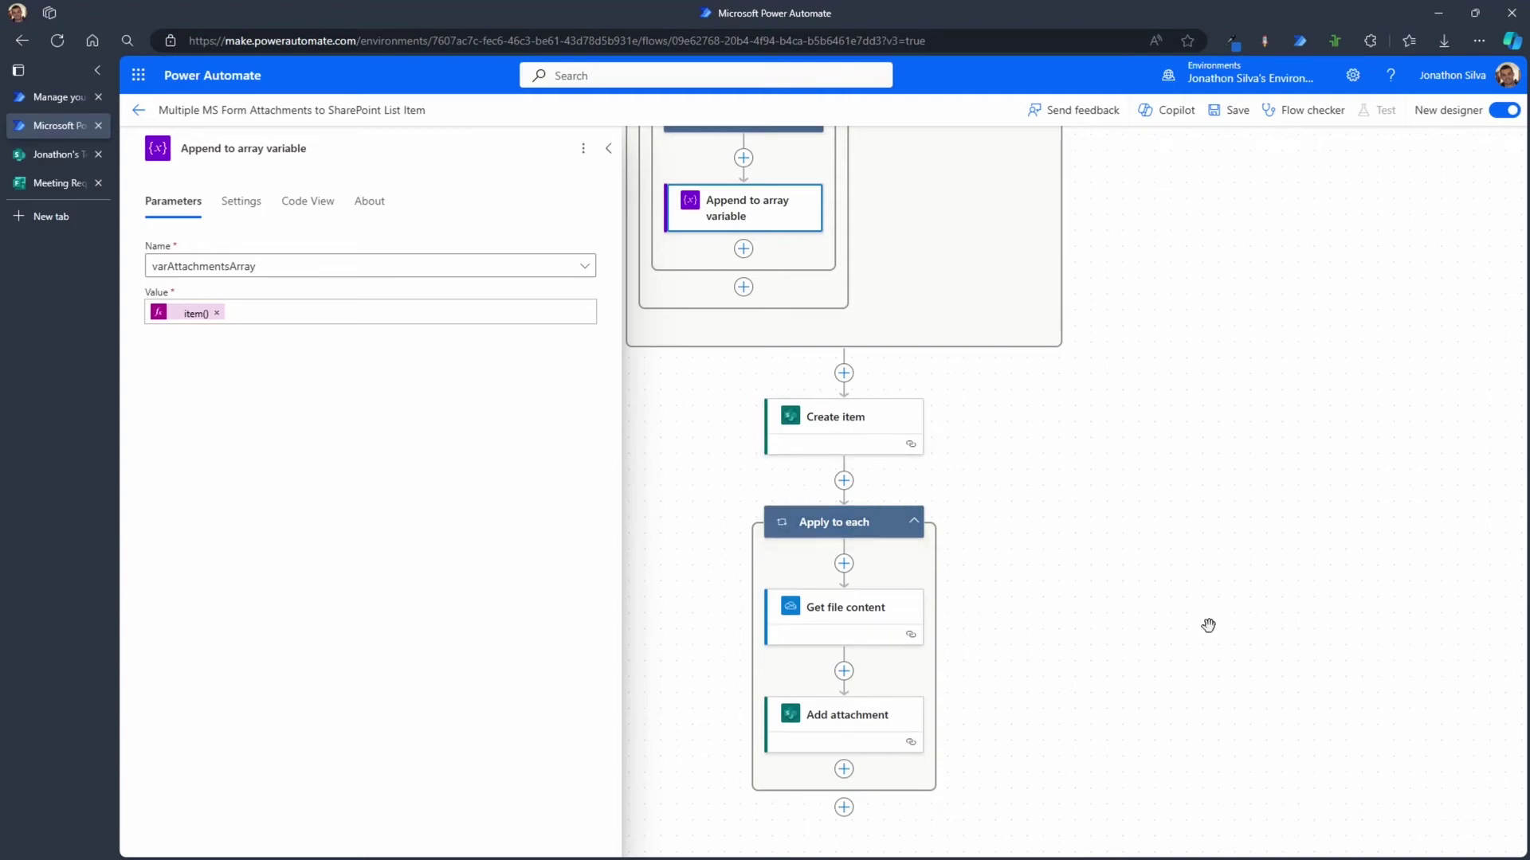
drag(1208, 624, 1169, 400)
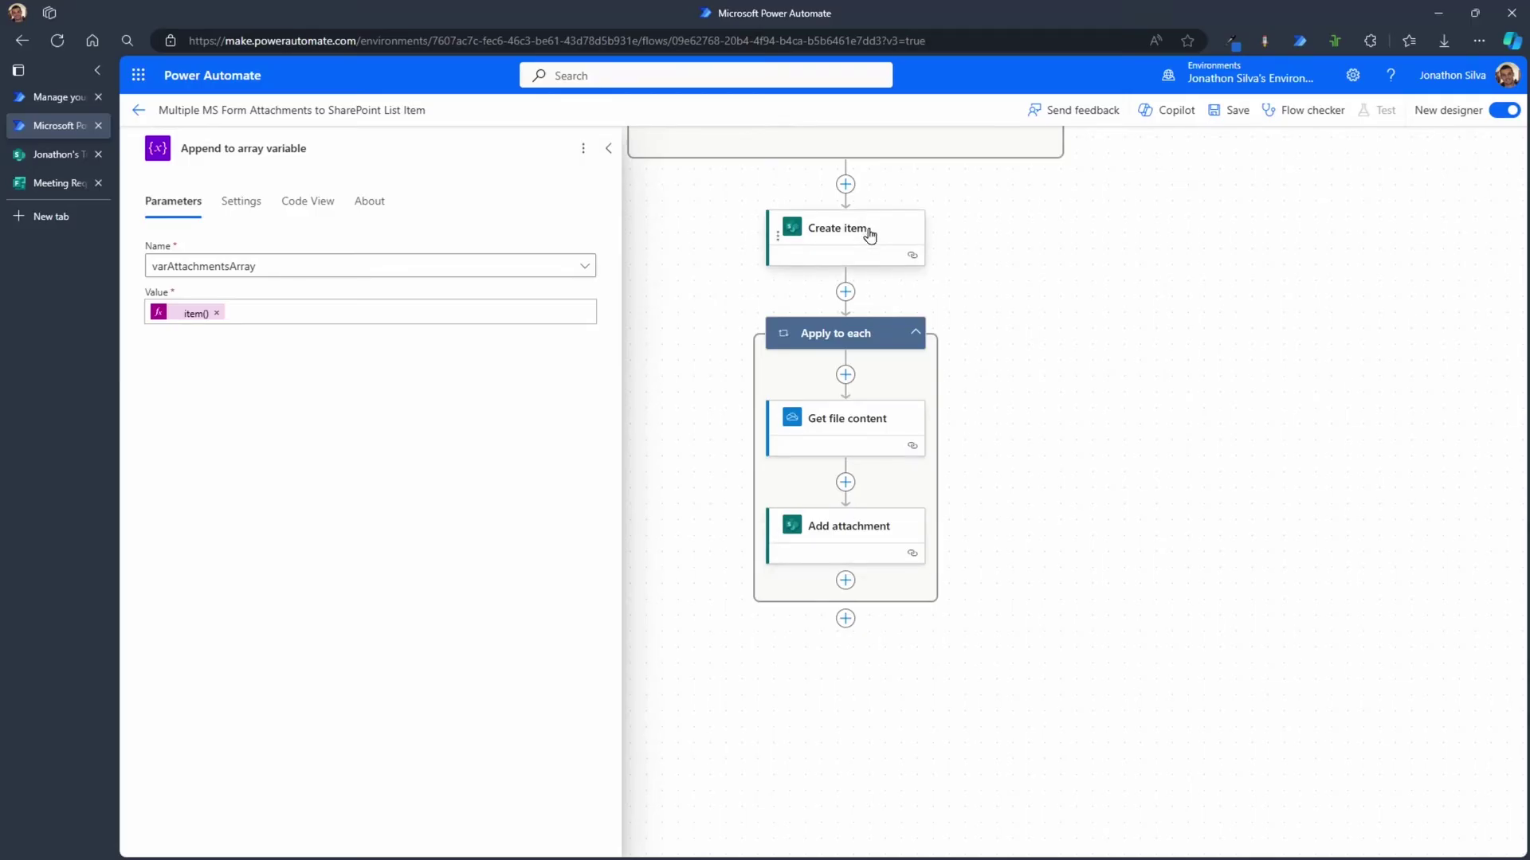
Replace the original Apply to each loop's json(...) input with the varAttachmentsArray variable
click(854, 333)
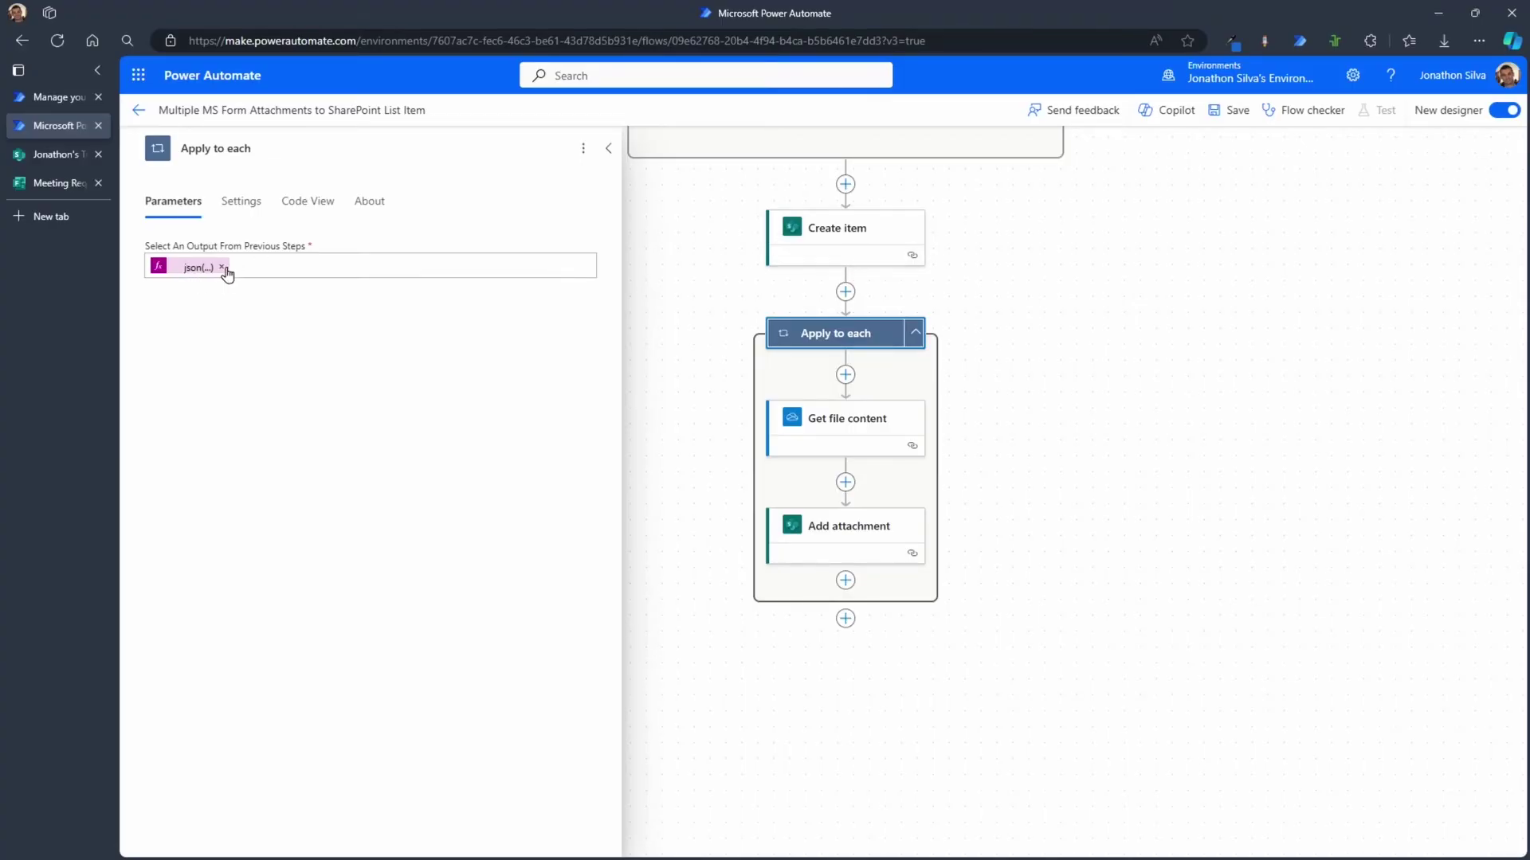
drag(714, 235, 720, 412)
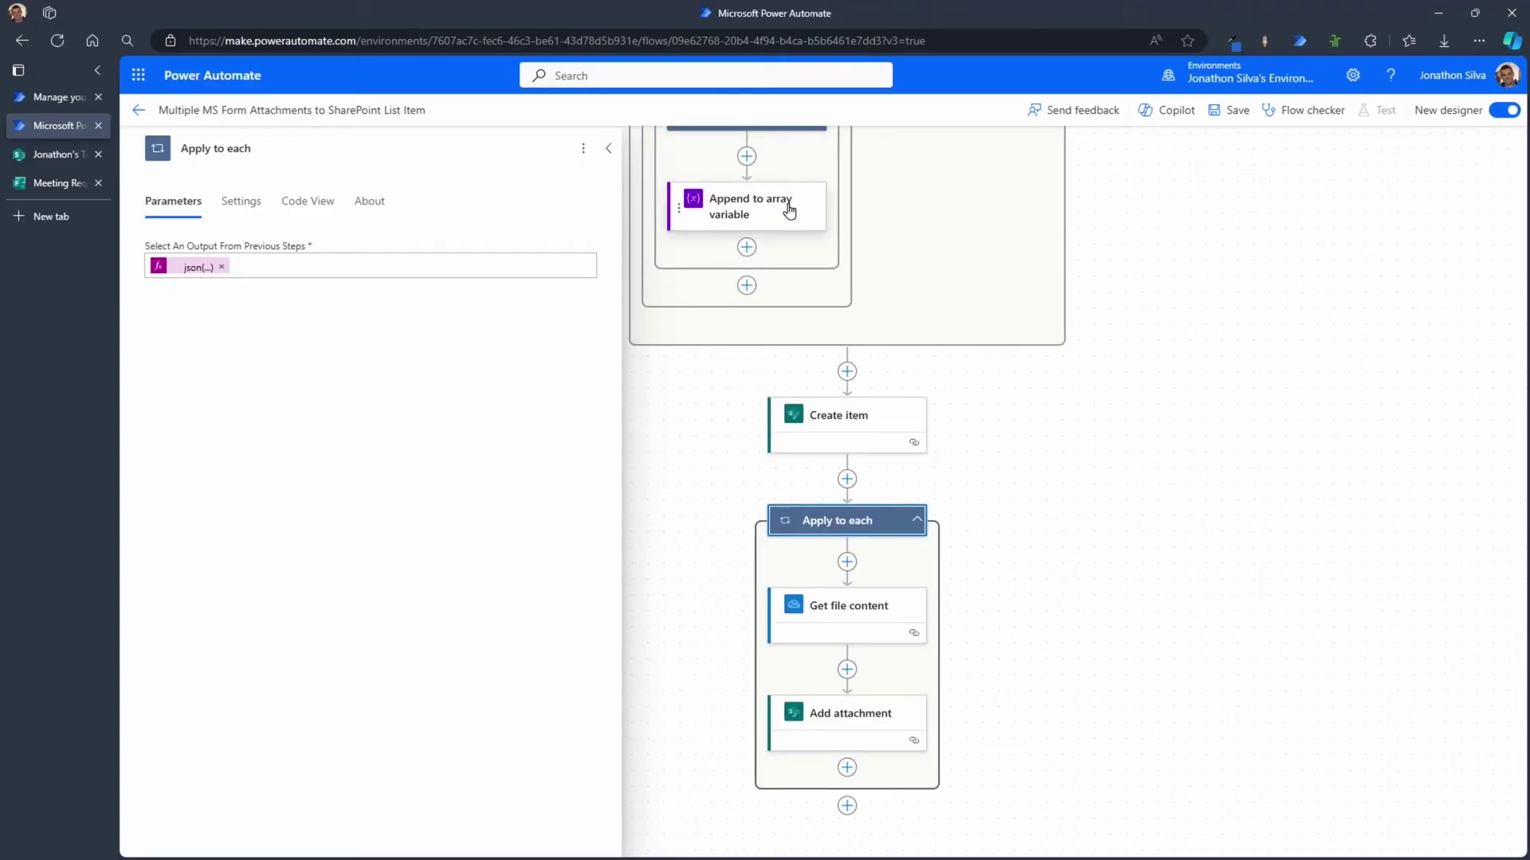
click(219, 268)
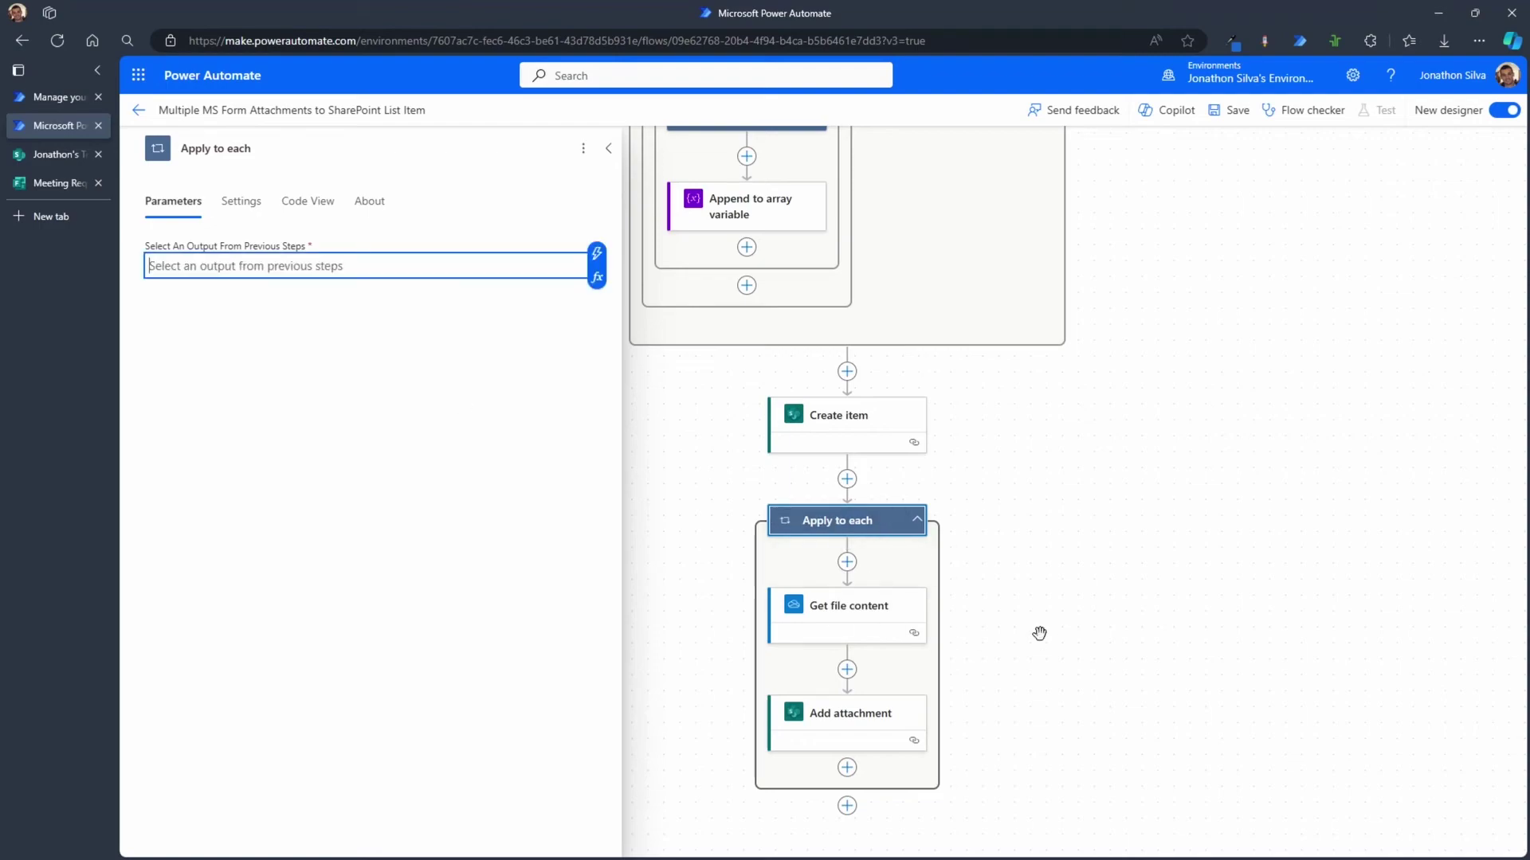
drag(1040, 634, 981, 484)
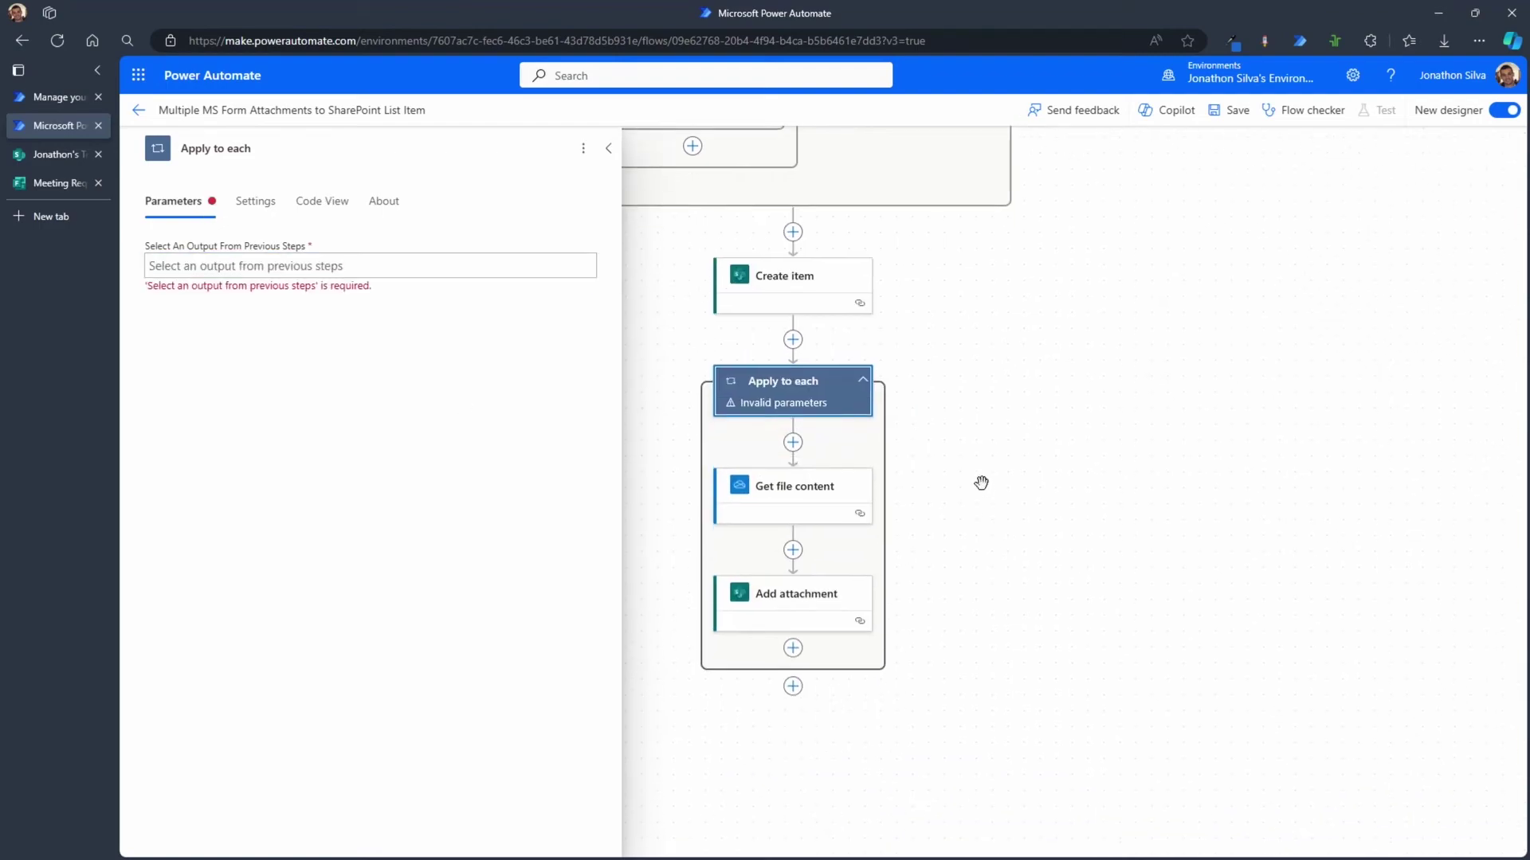
click(366, 265)
click(605, 259)
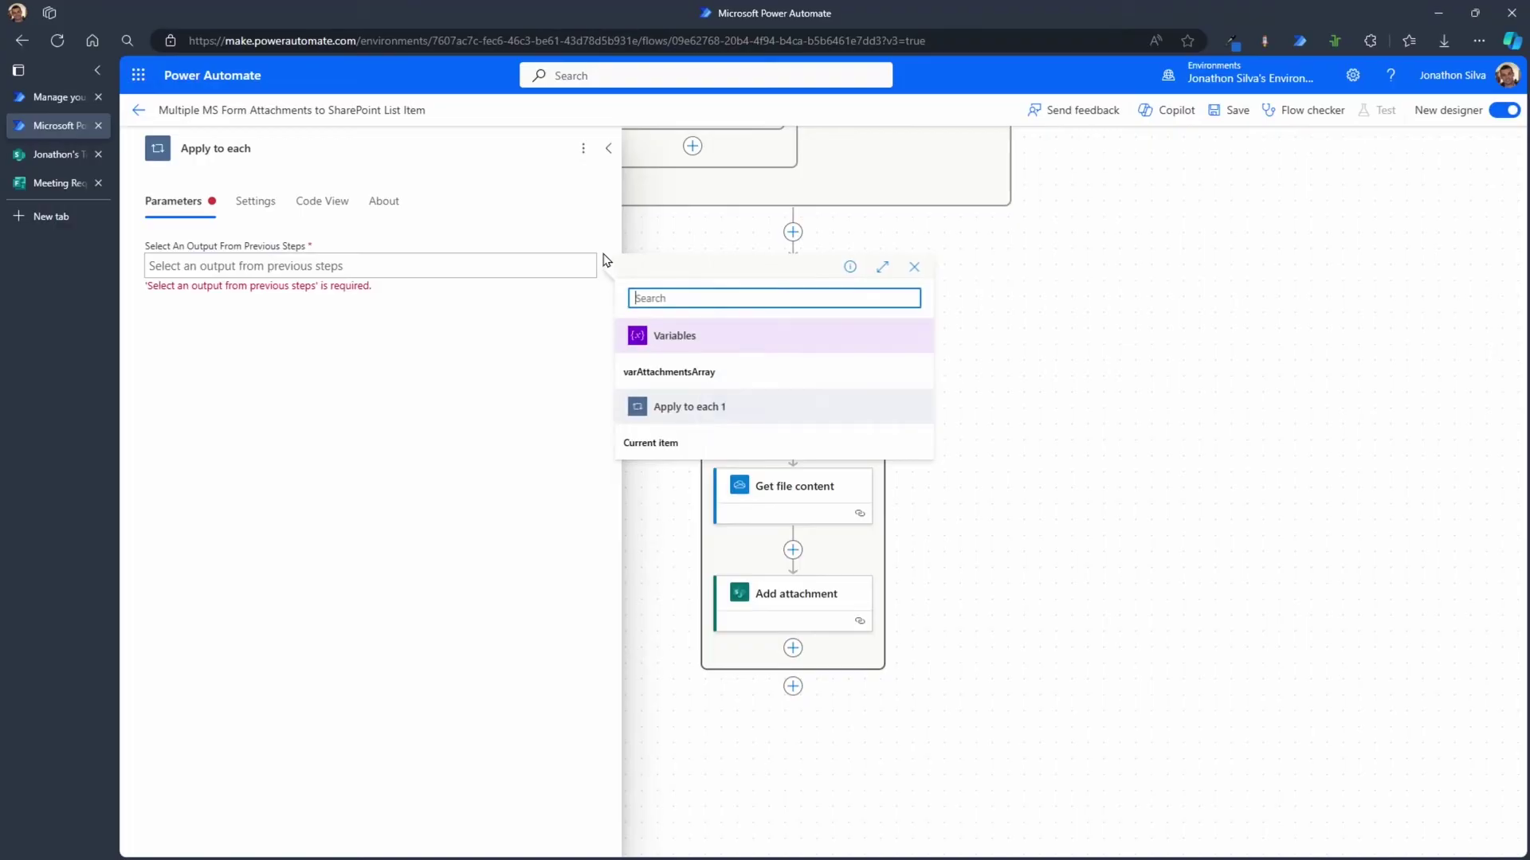
click(758, 389)
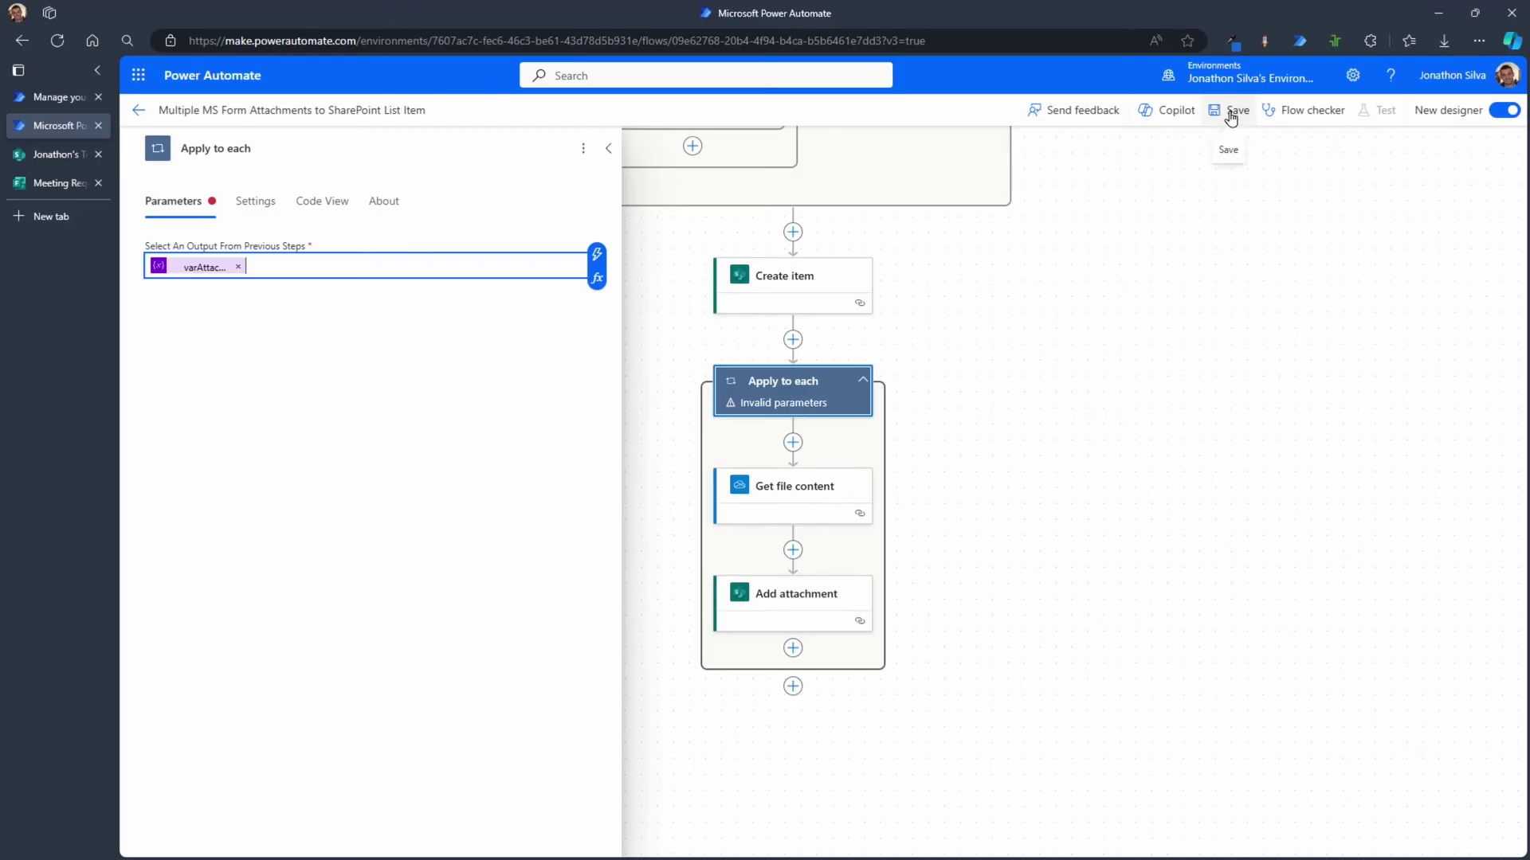
Save the edited flow
click(1231, 112)
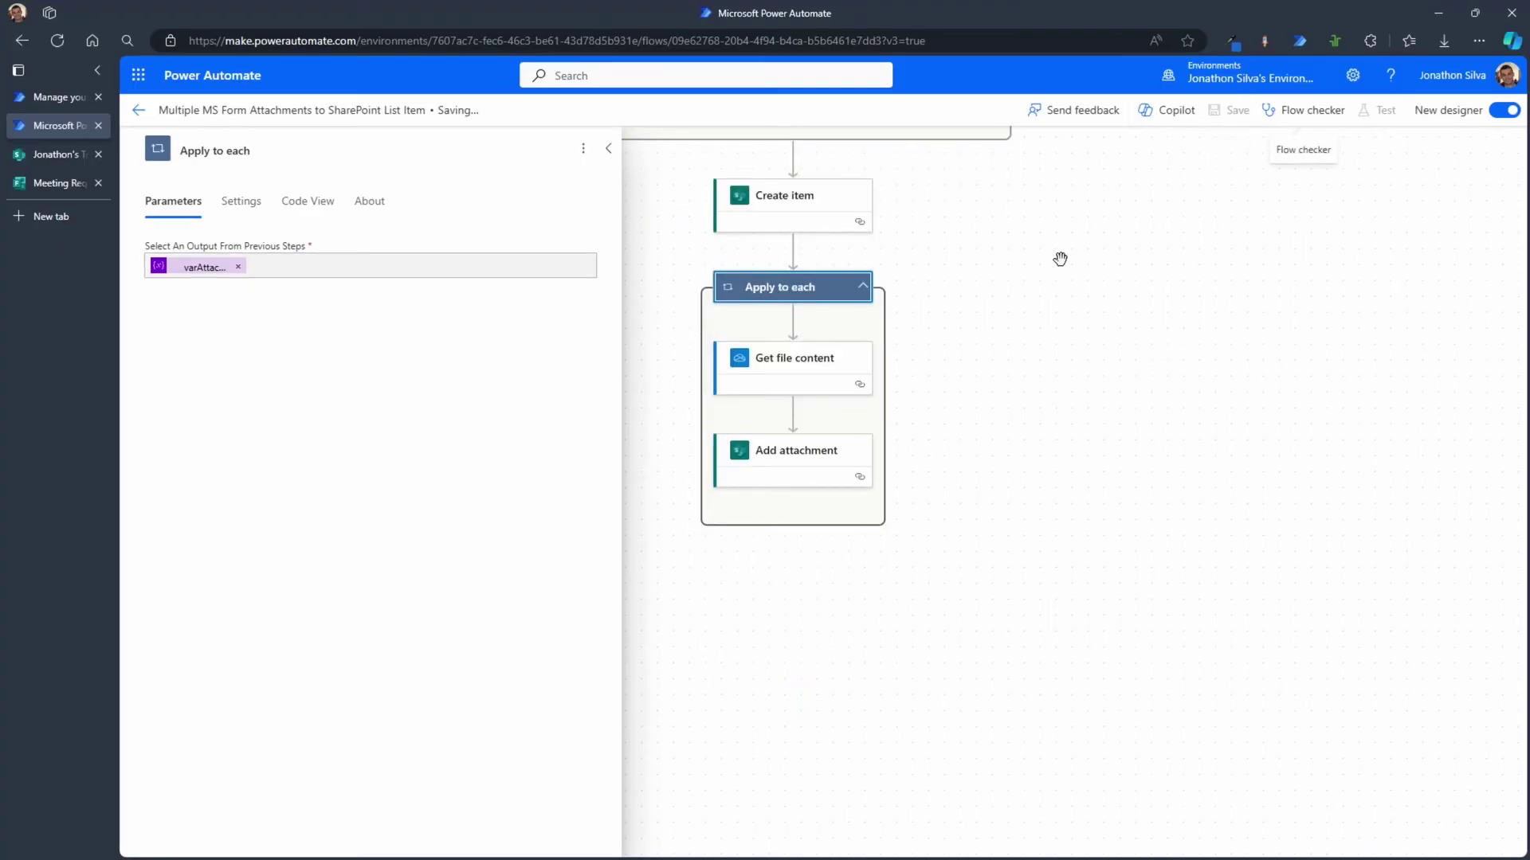
drag(1008, 239, 1093, 550)
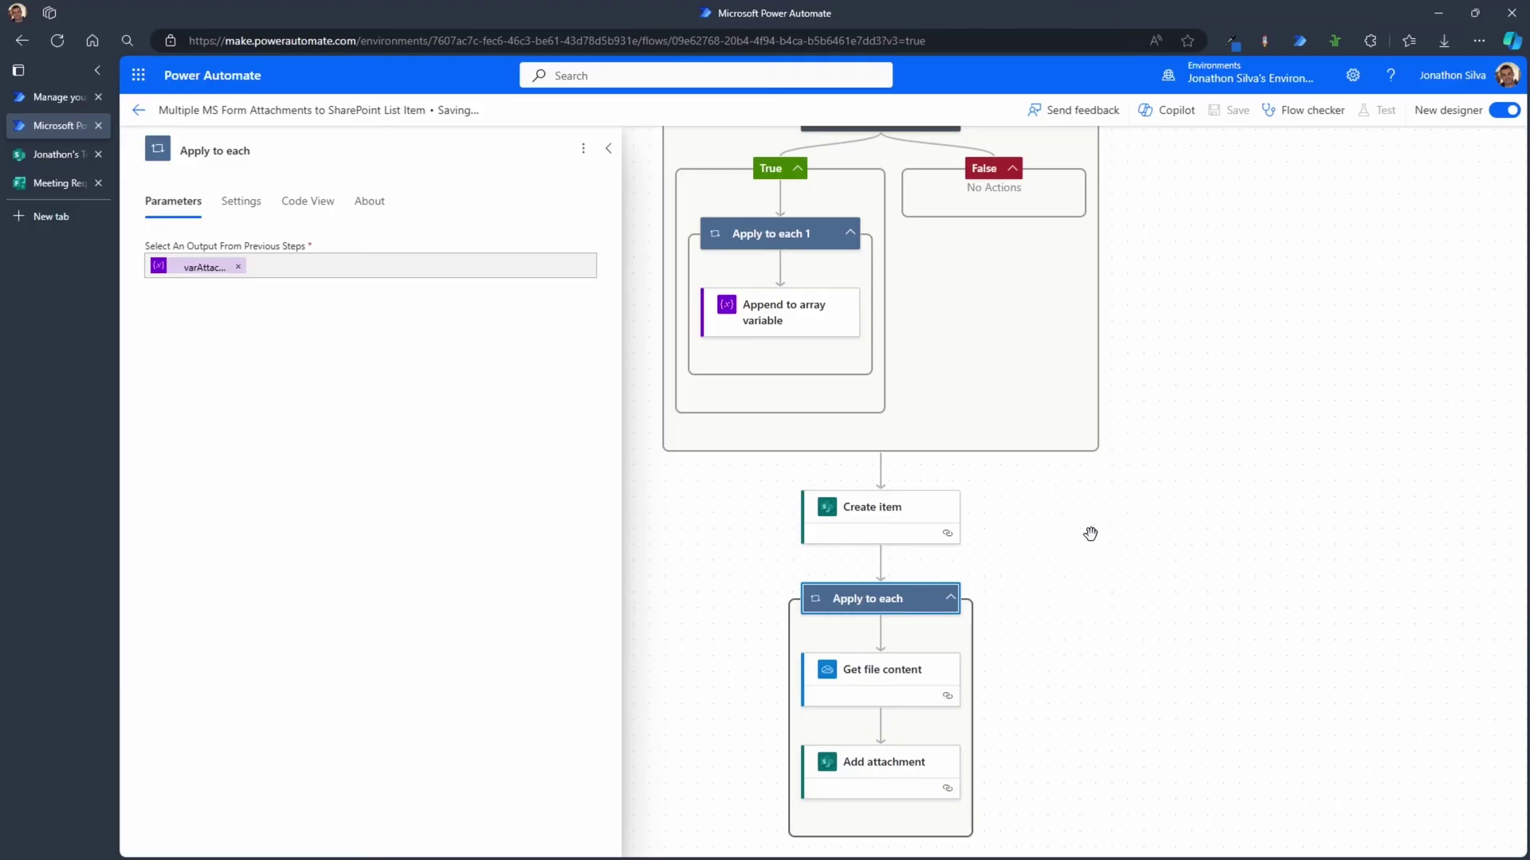
drag(1188, 253, 1211, 161)
scroll(1210, 474, down, 2)
drag(1211, 473, 1198, 553)
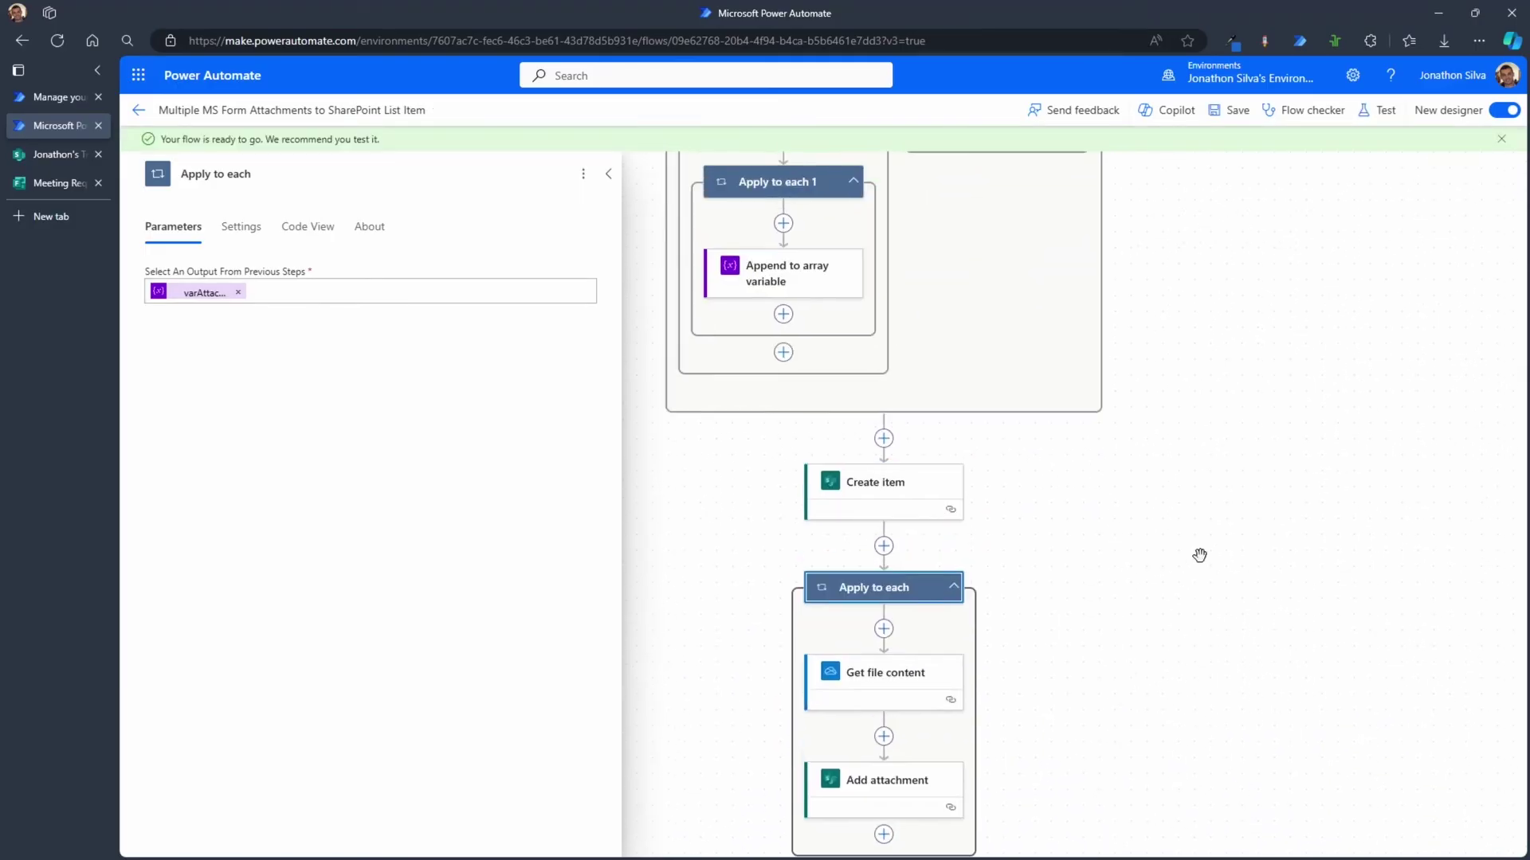
Start a manual test of the flow
click(1369, 110)
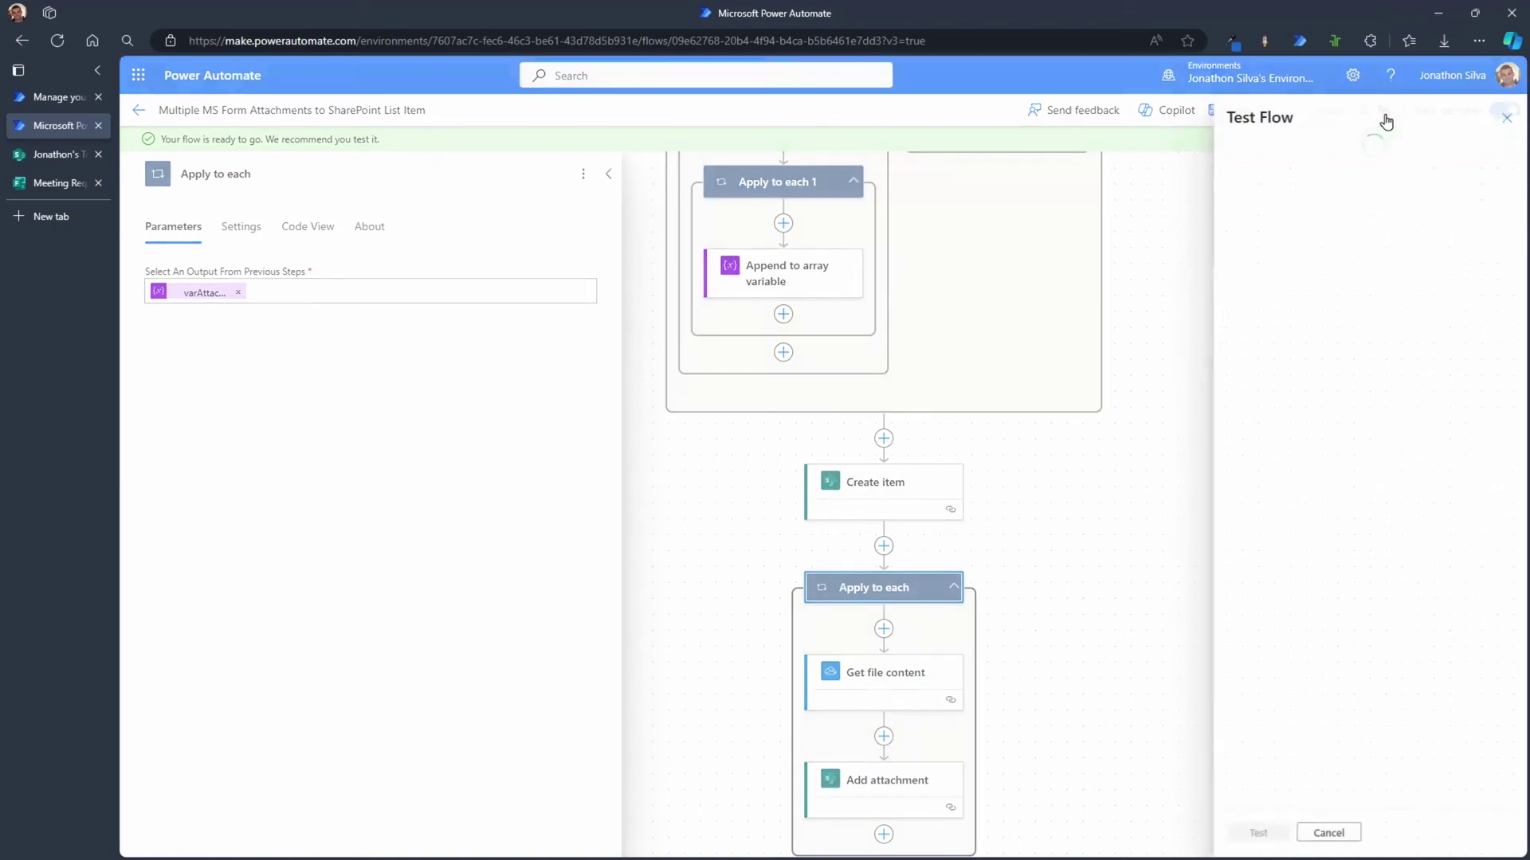
click(1274, 172)
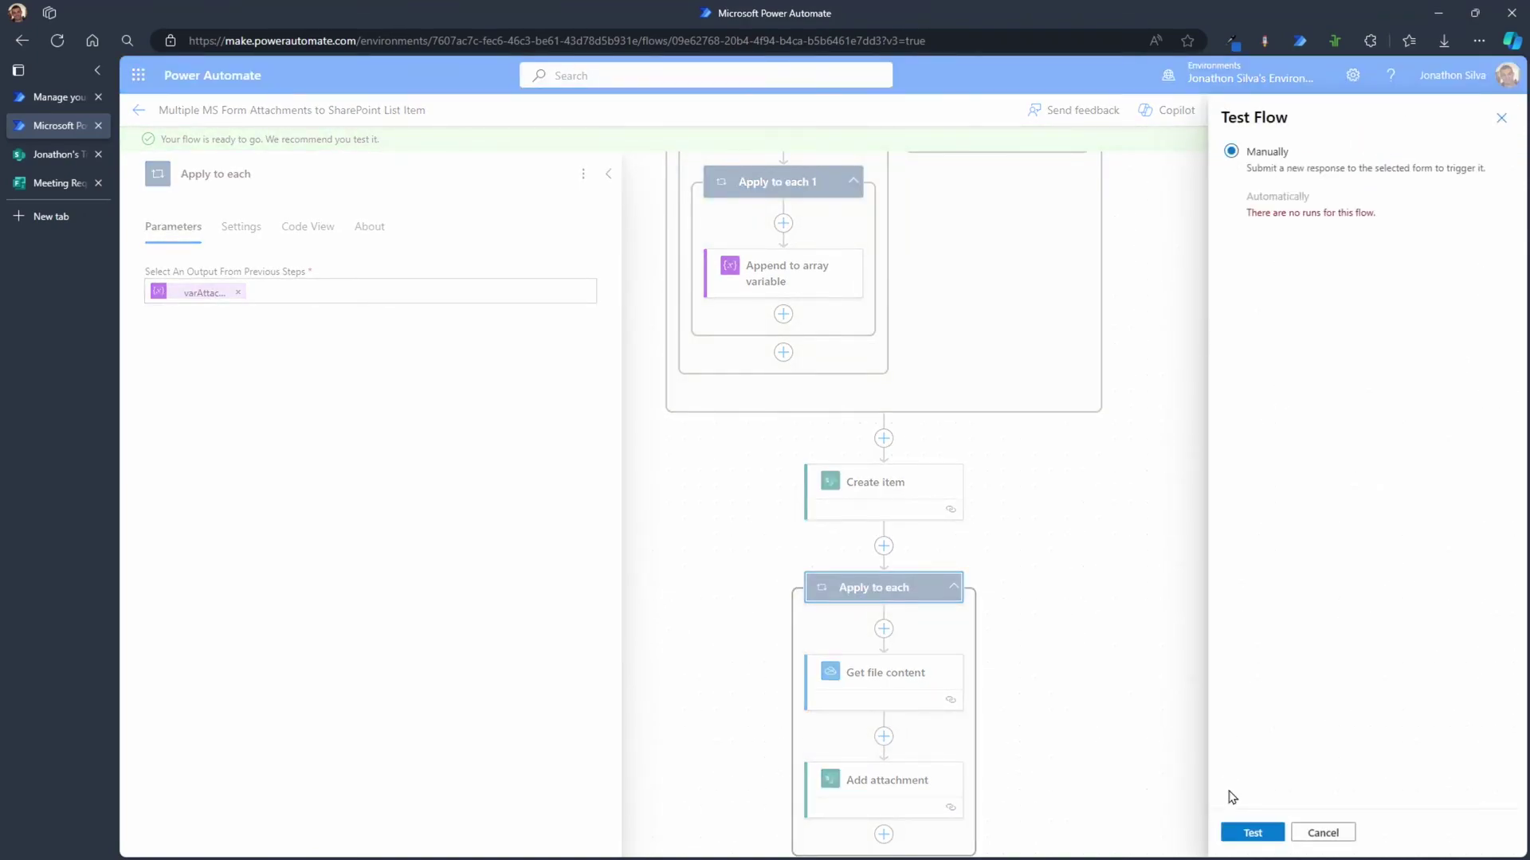
click(1237, 833)
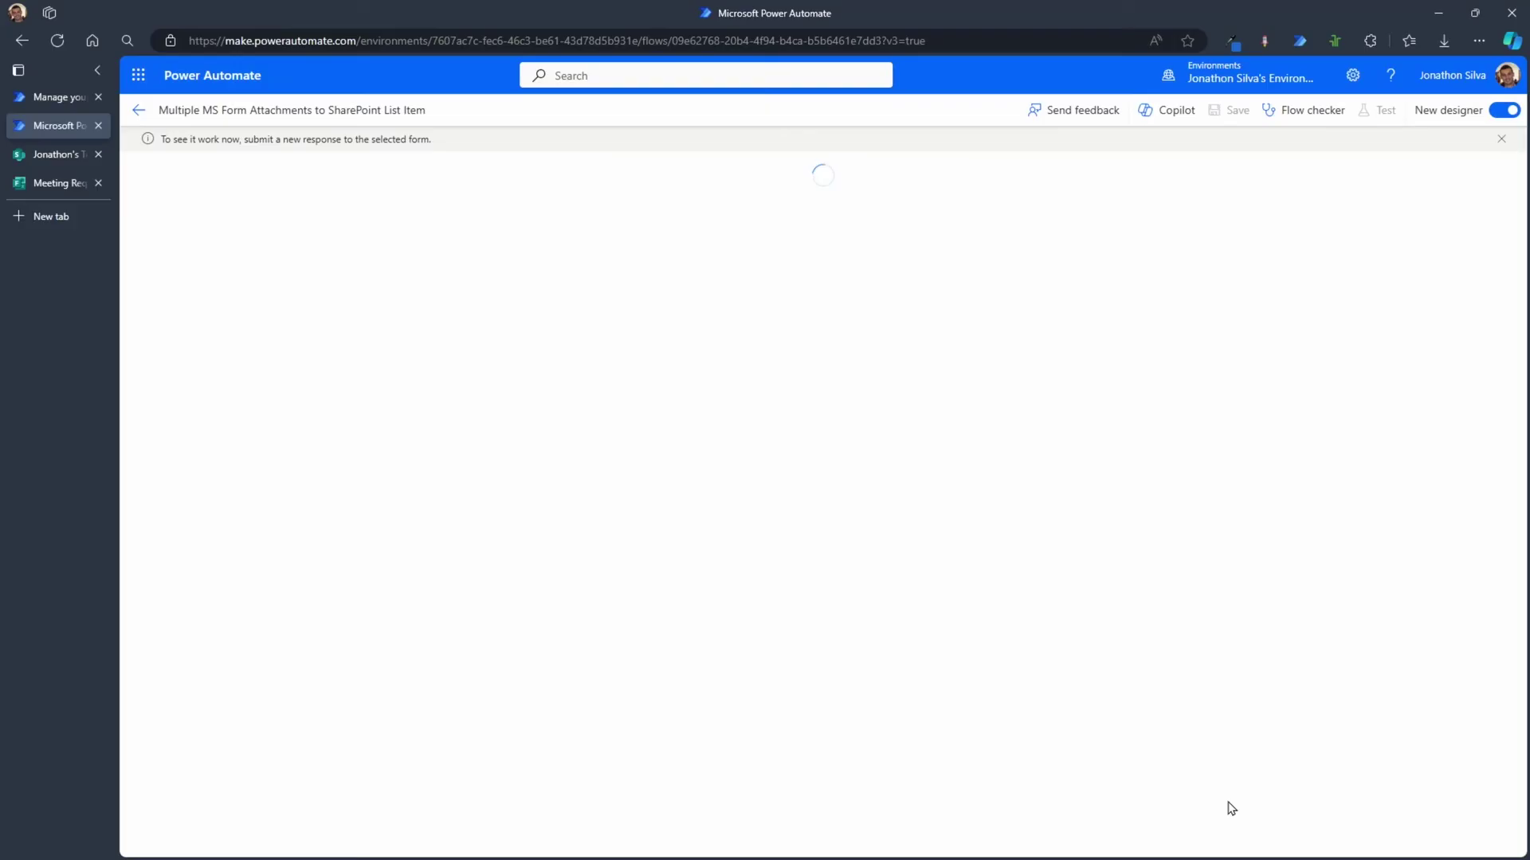
On the Meeting Request form, enter a name and the topic 'Power Automate and Forms'
click(37, 190)
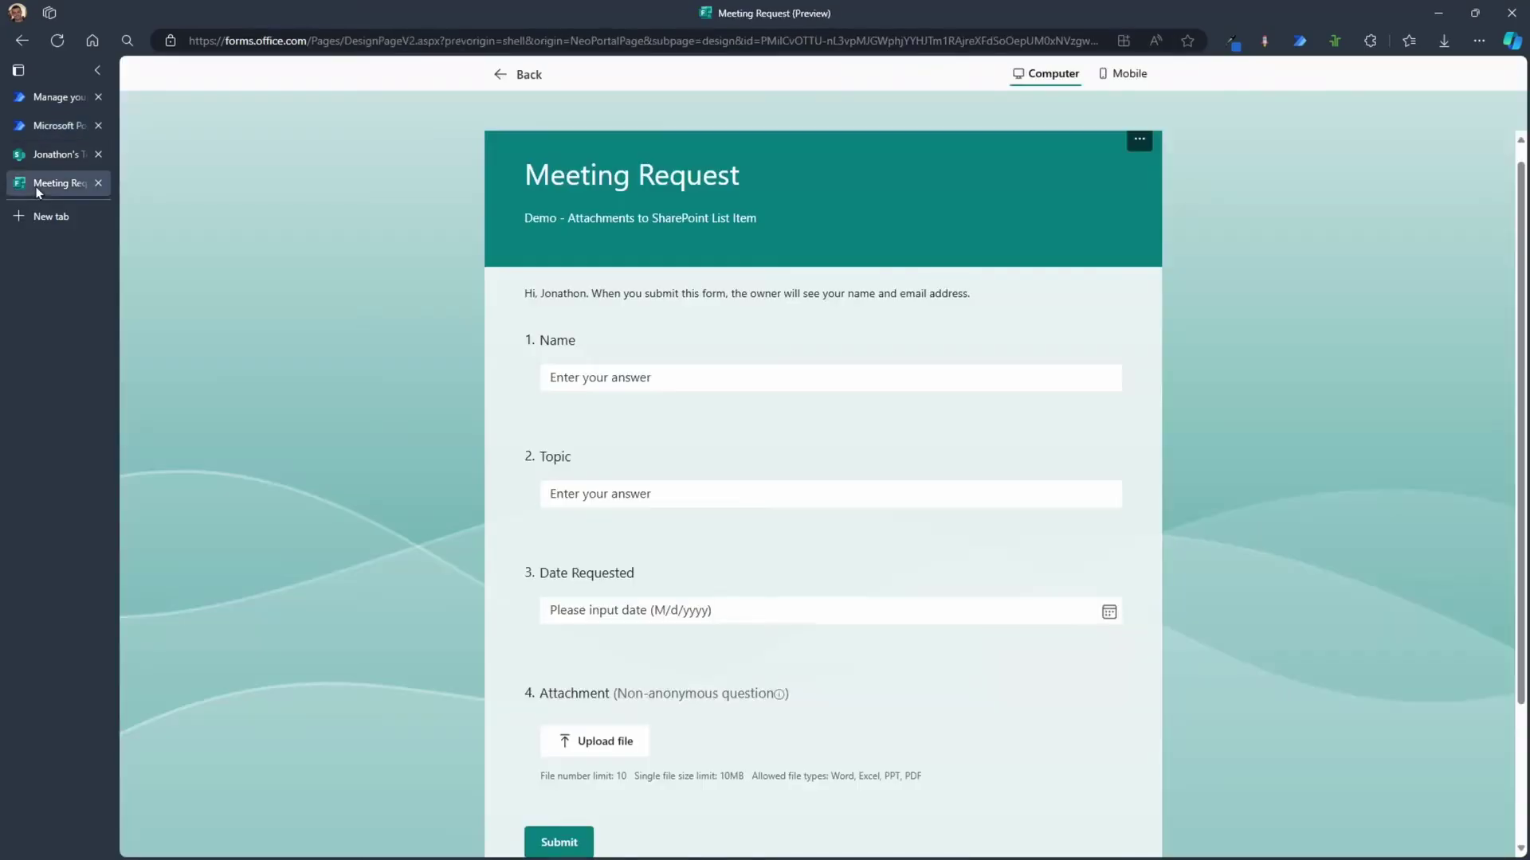
click(754, 375)
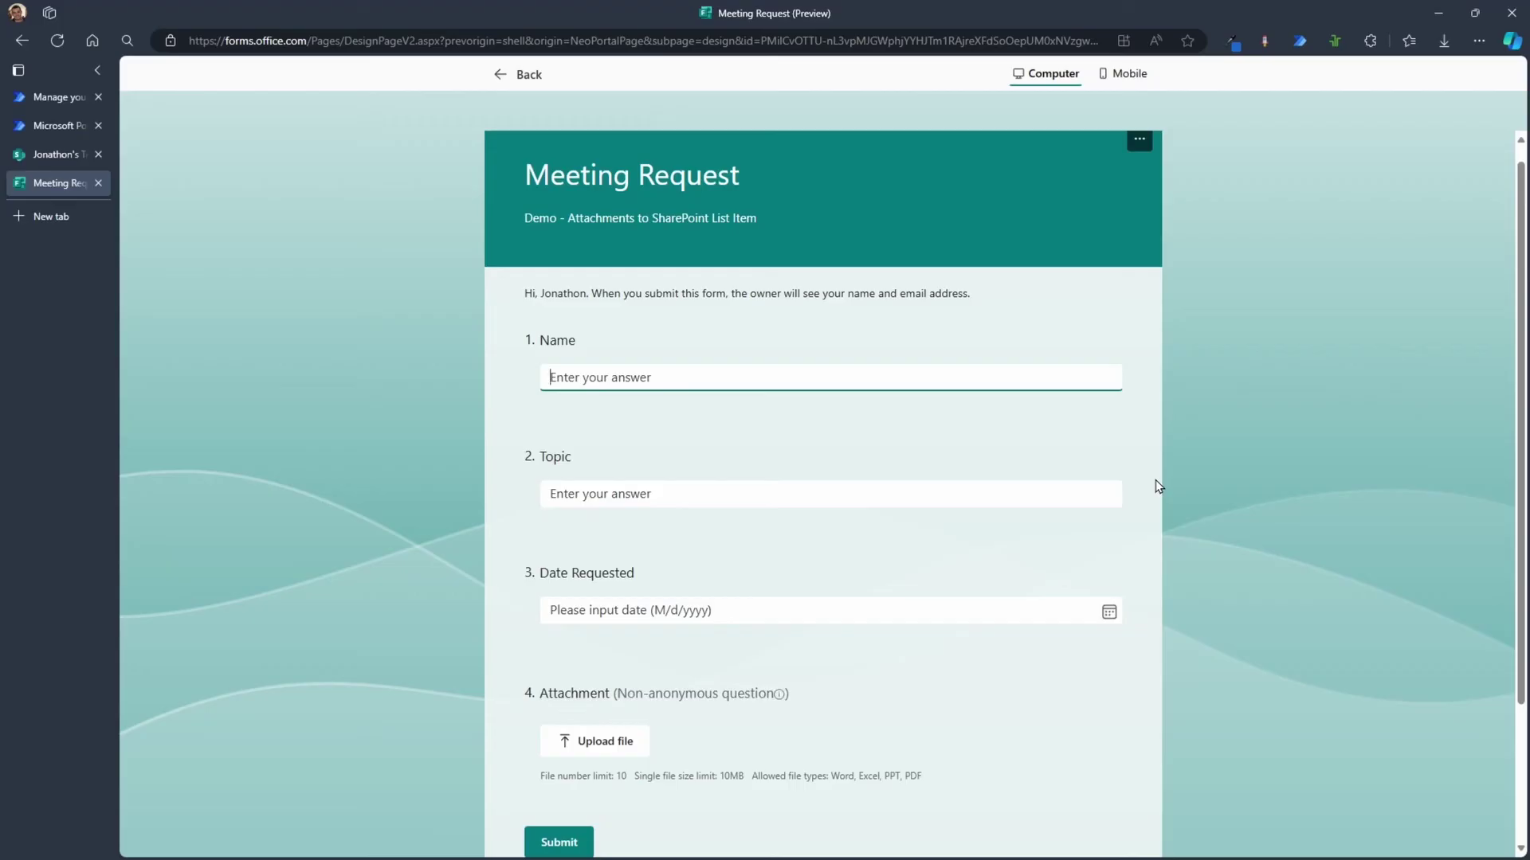
text(Jo)
text(nathon Test foir)
text(s)
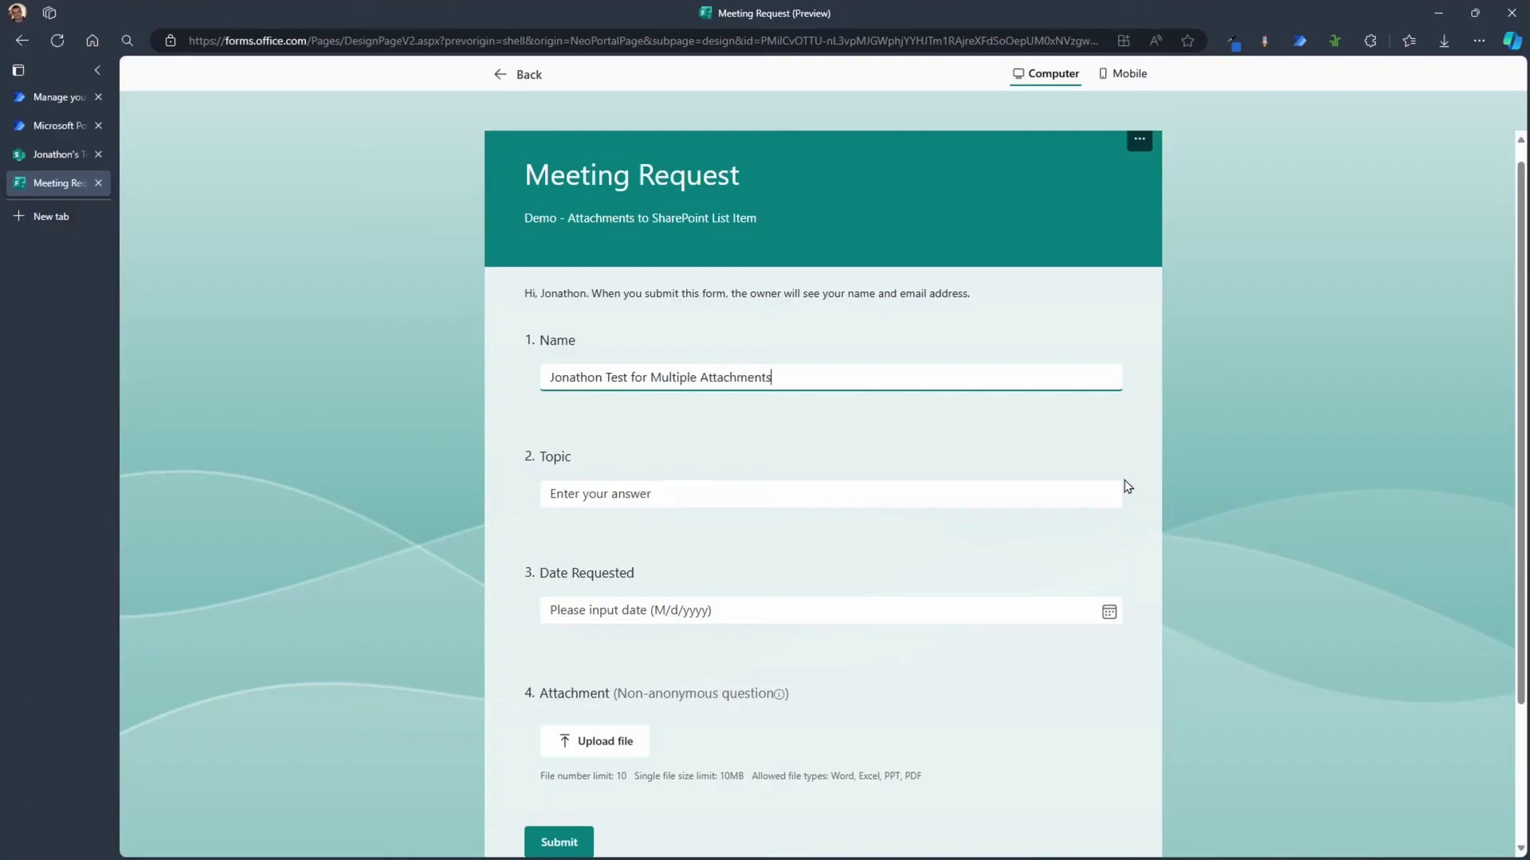
click(964, 500)
text(Power Automate and For)
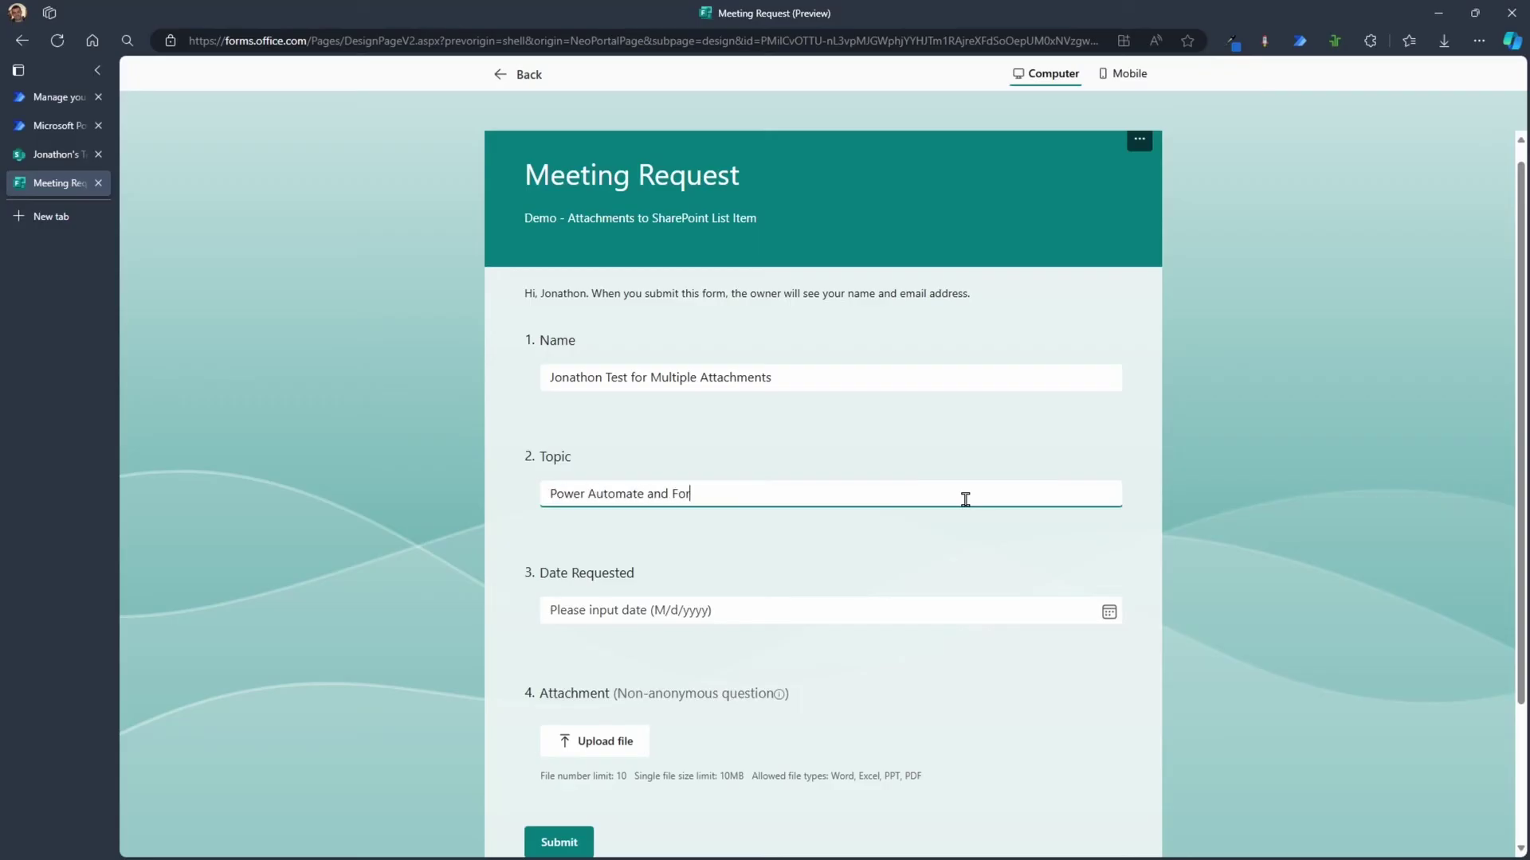
text(ms)
Set the date to 6/13/2024, upload three files, and submit the response
click(1108, 611)
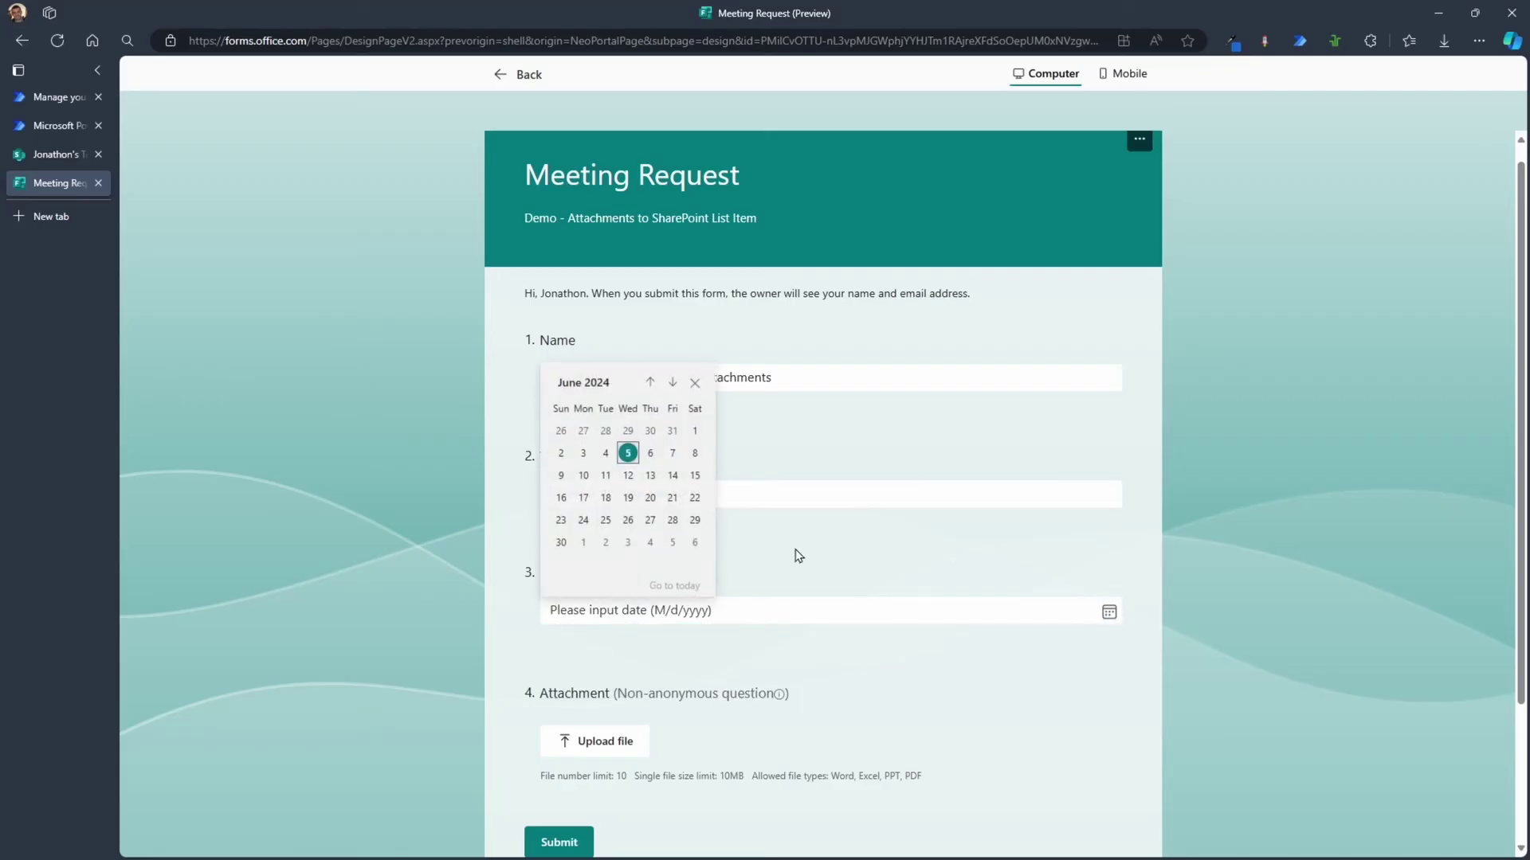
click(650, 475)
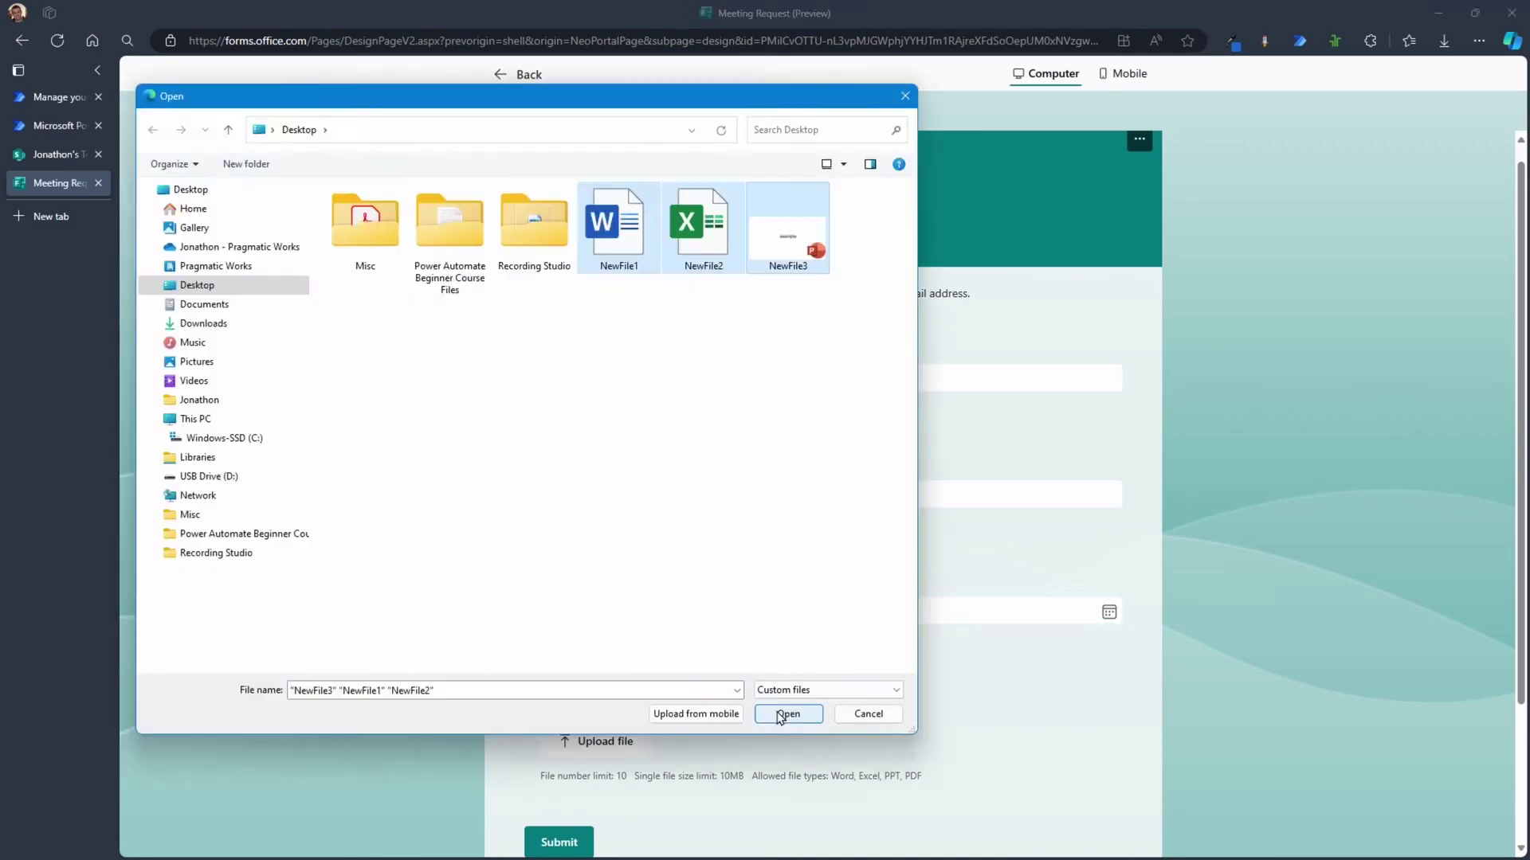
click(782, 714)
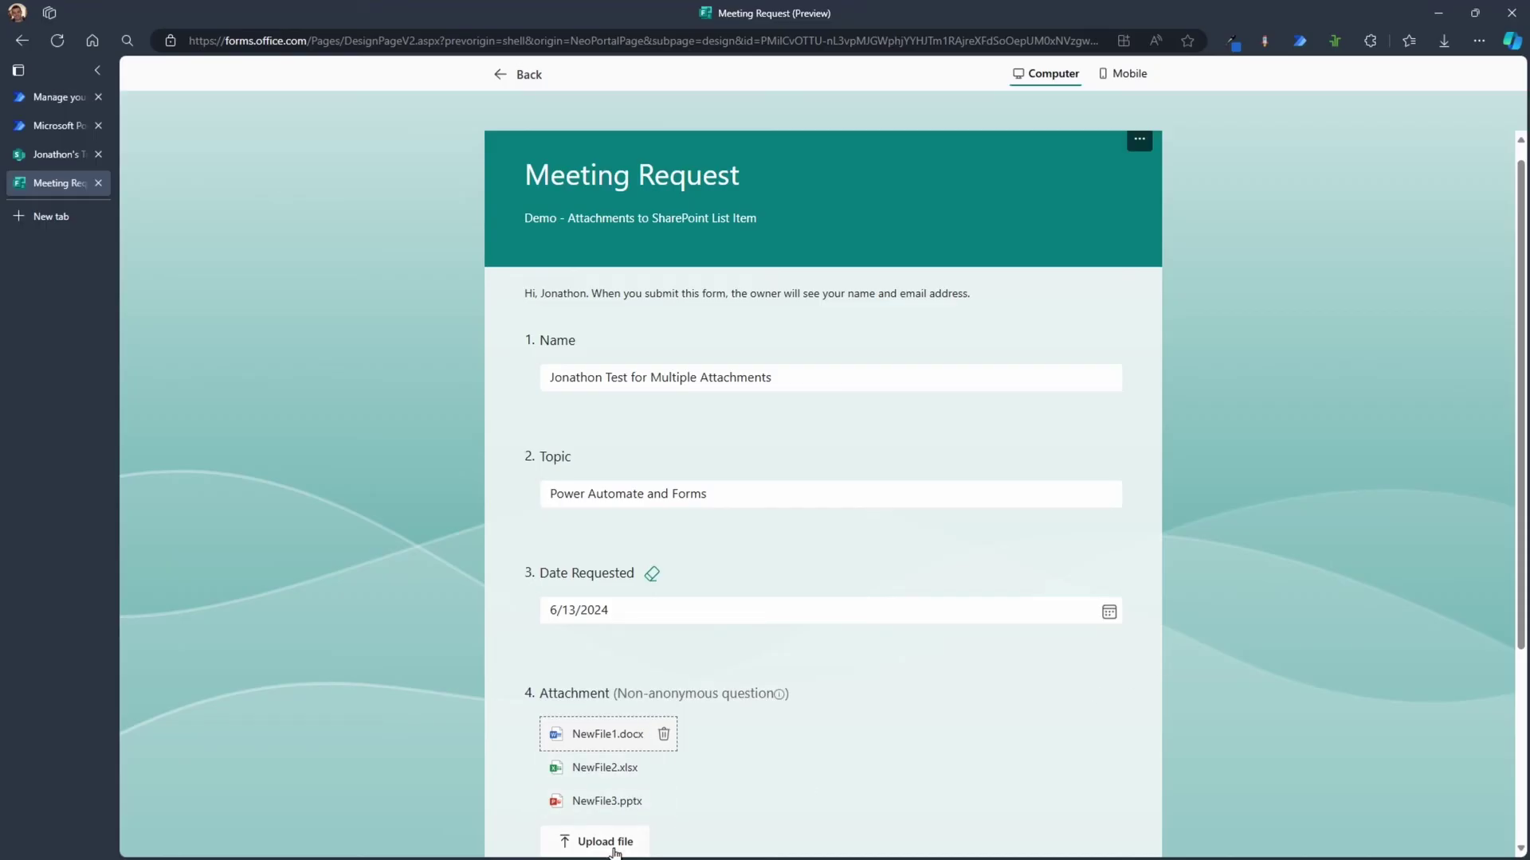
scroll(669, 737, down, 2)
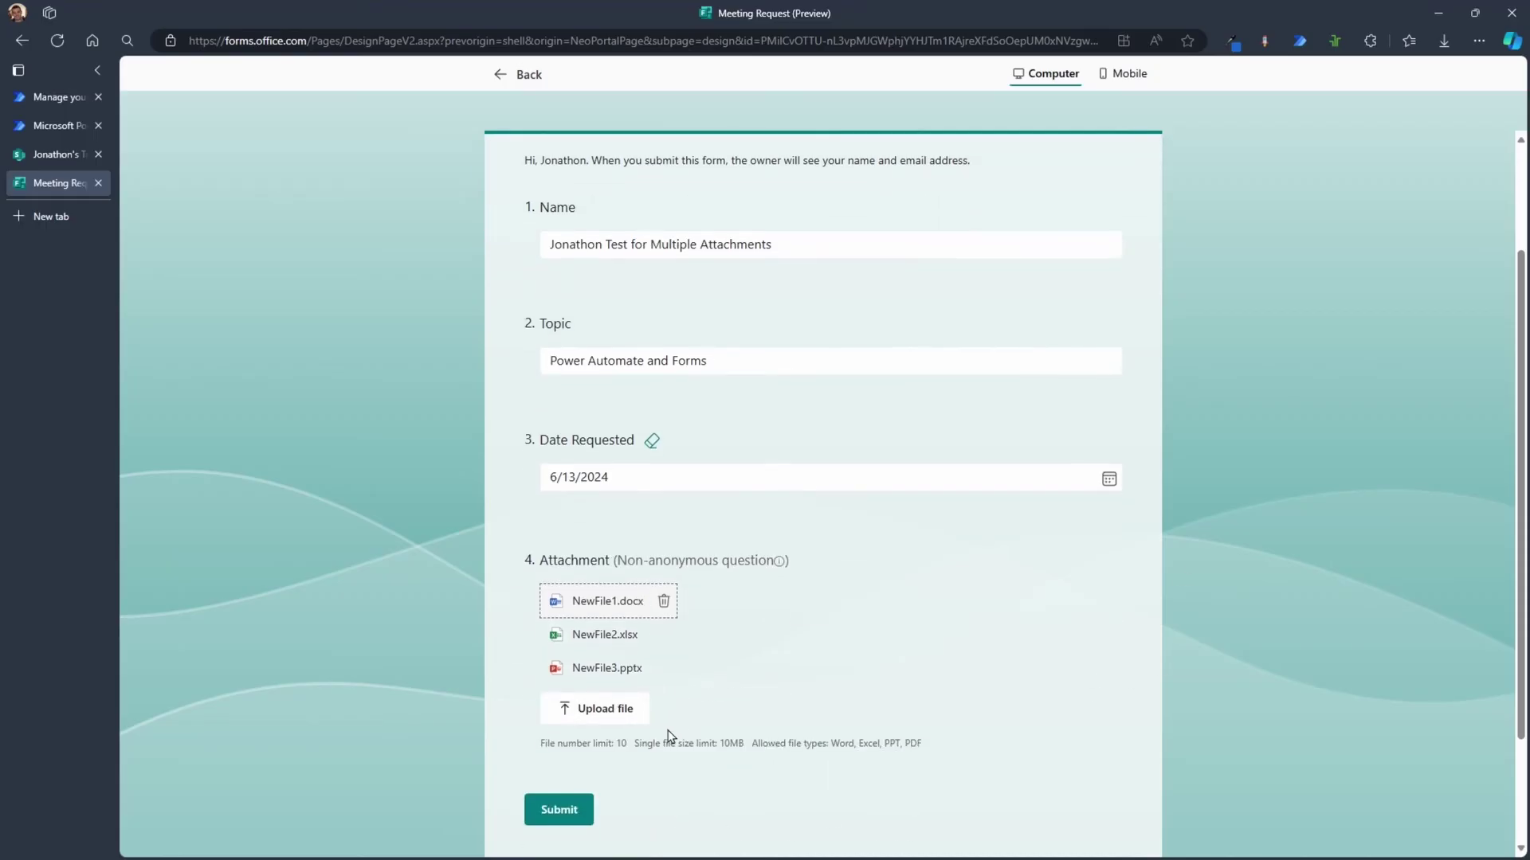
click(560, 812)
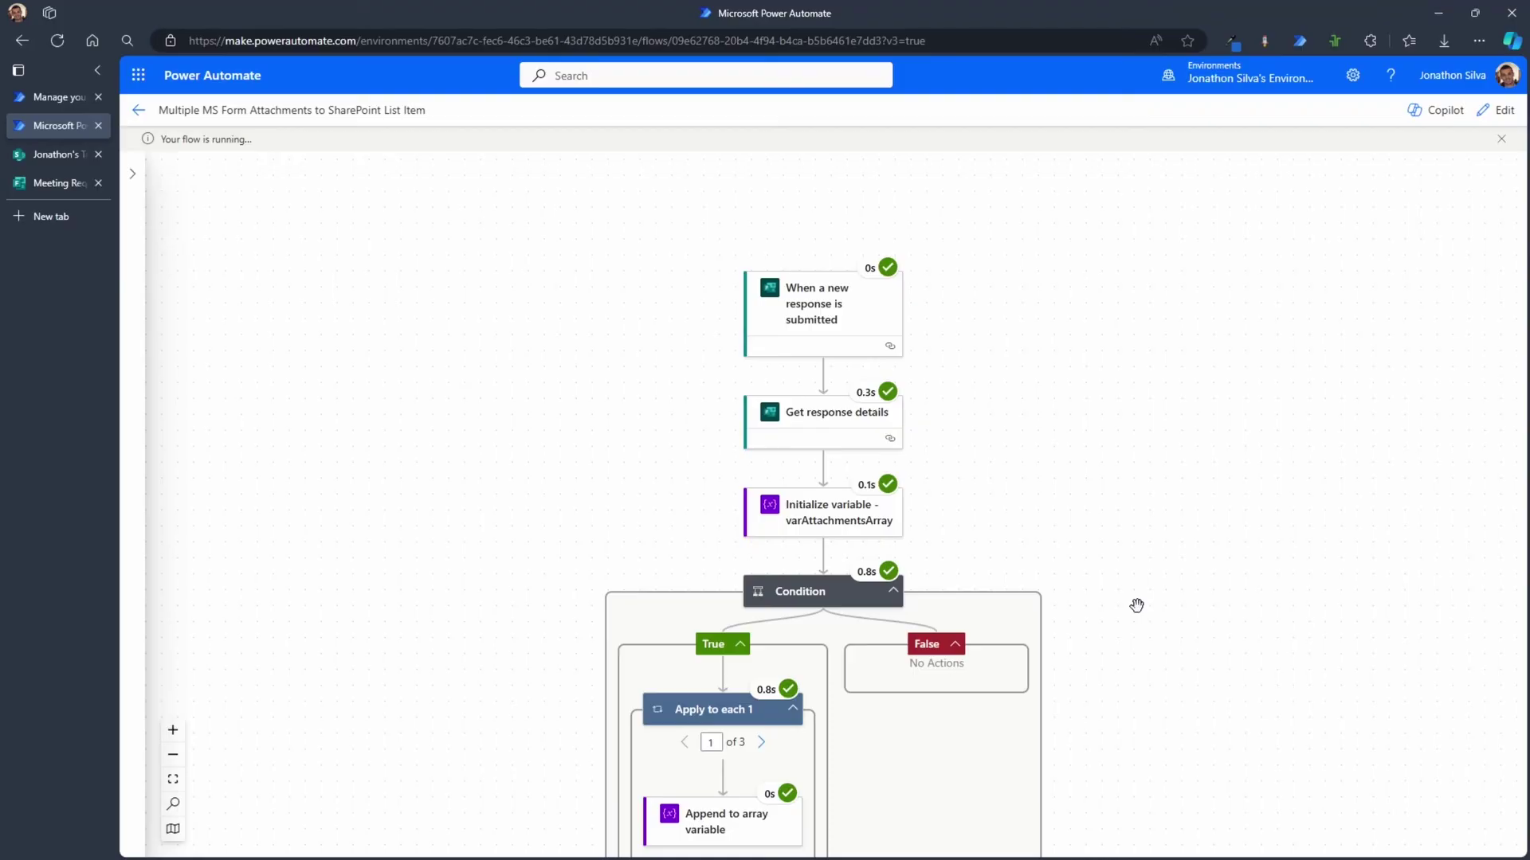
Check that every step of the test run, including Apply to each 1 and Create item, succeeded
drag(1137, 607, 1139, 428)
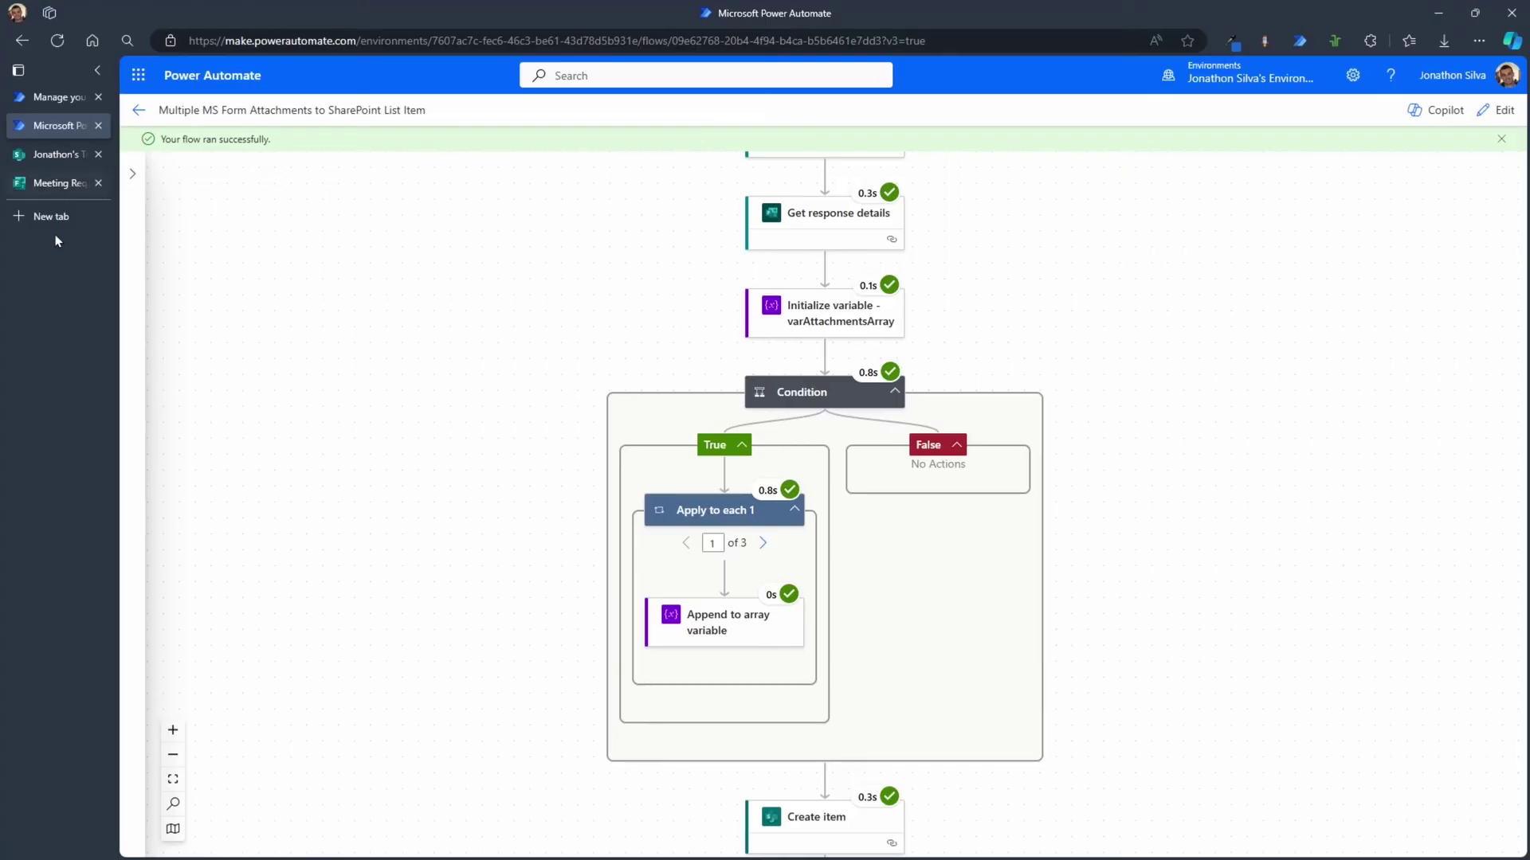
Refresh the SharePoint Meeting Request list, autofit the Title column, and open the new test item
click(48, 155)
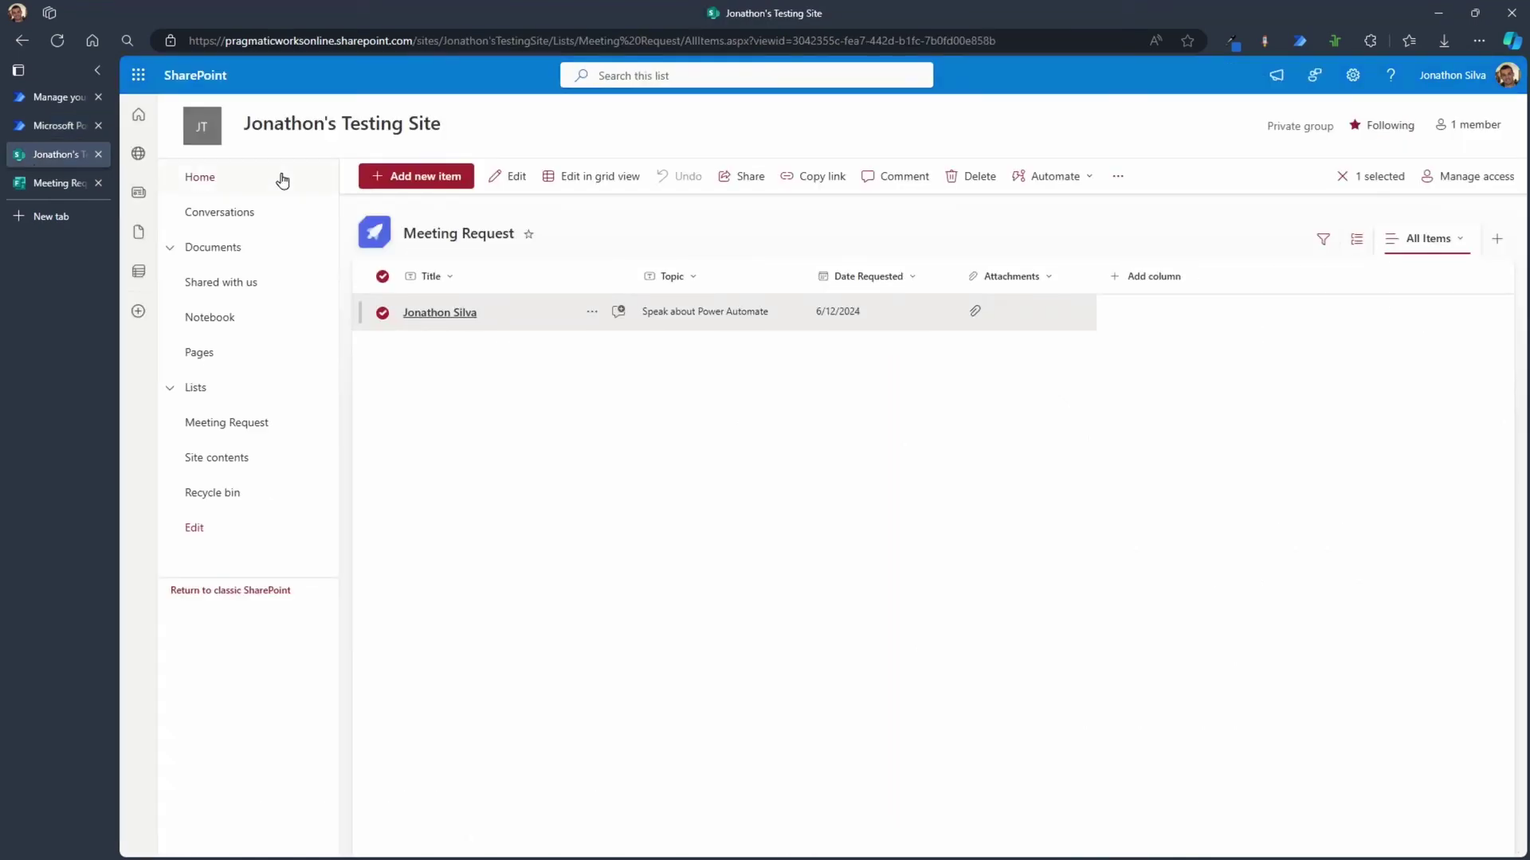
click(57, 42)
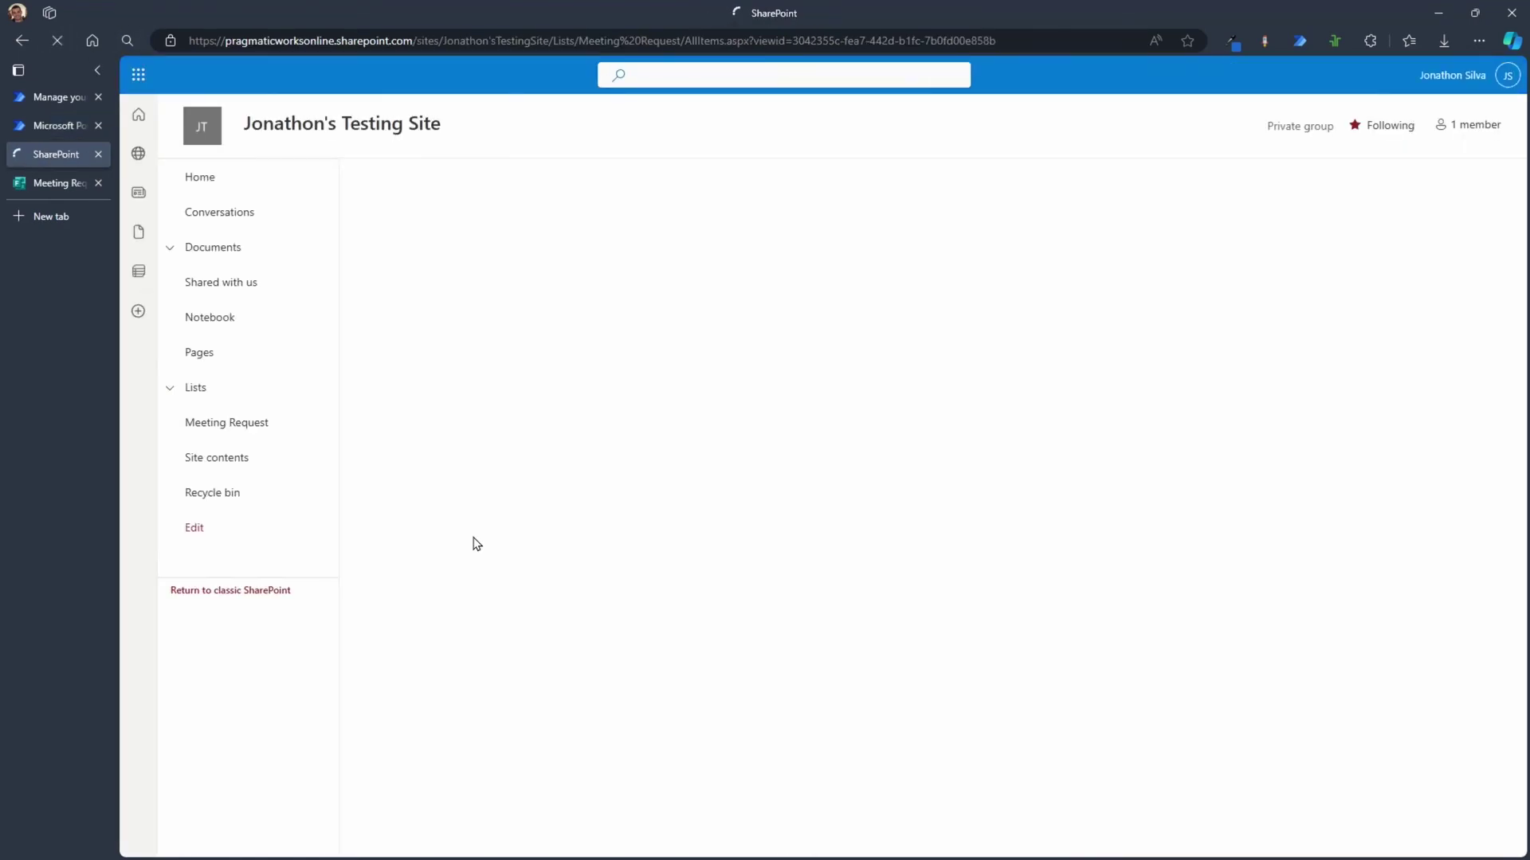
double_click(629, 275)
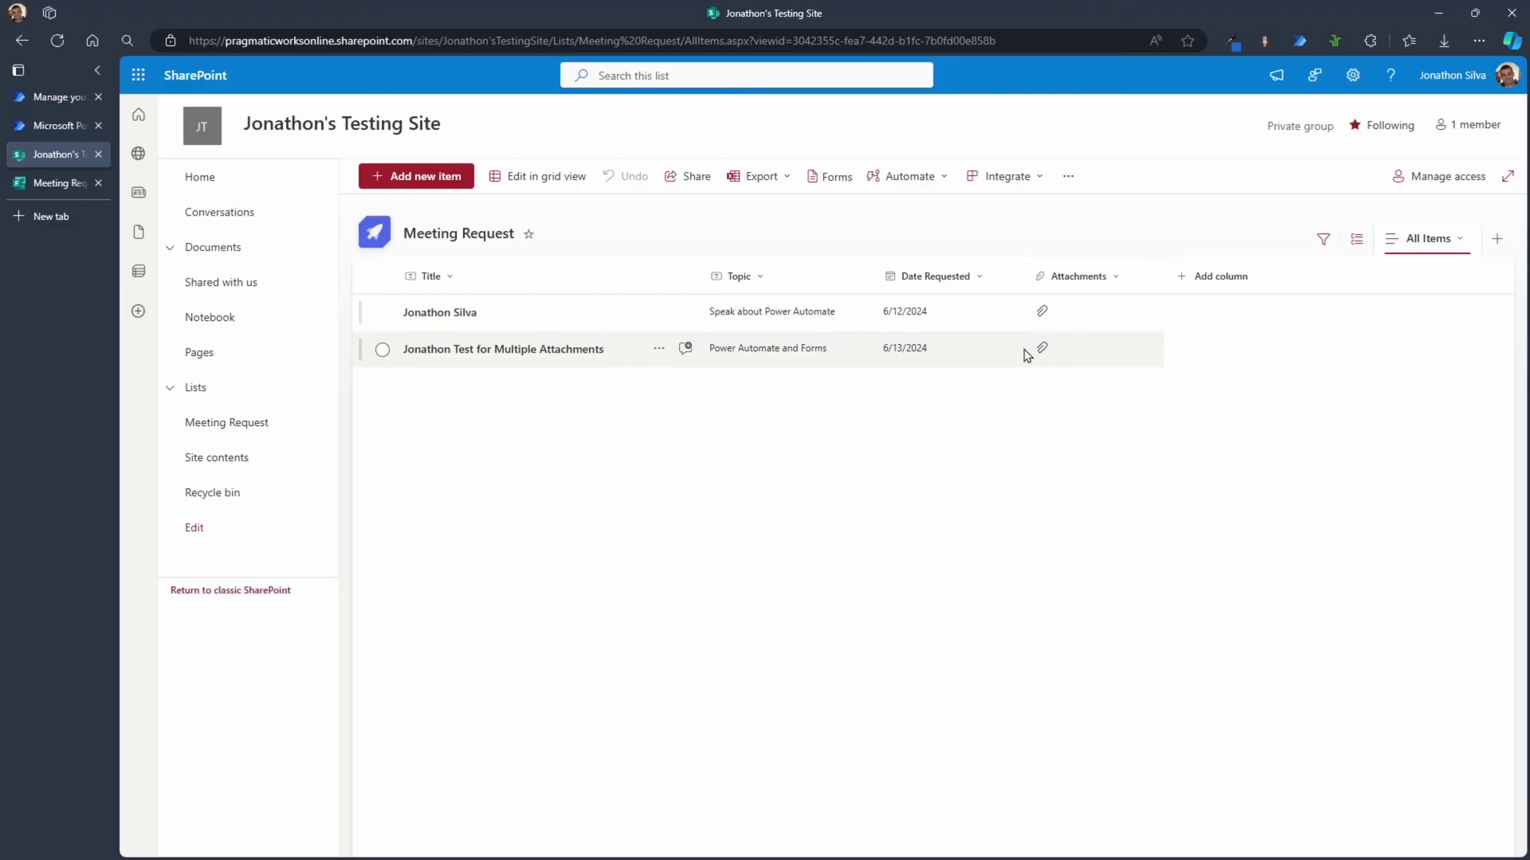
click(443, 350)
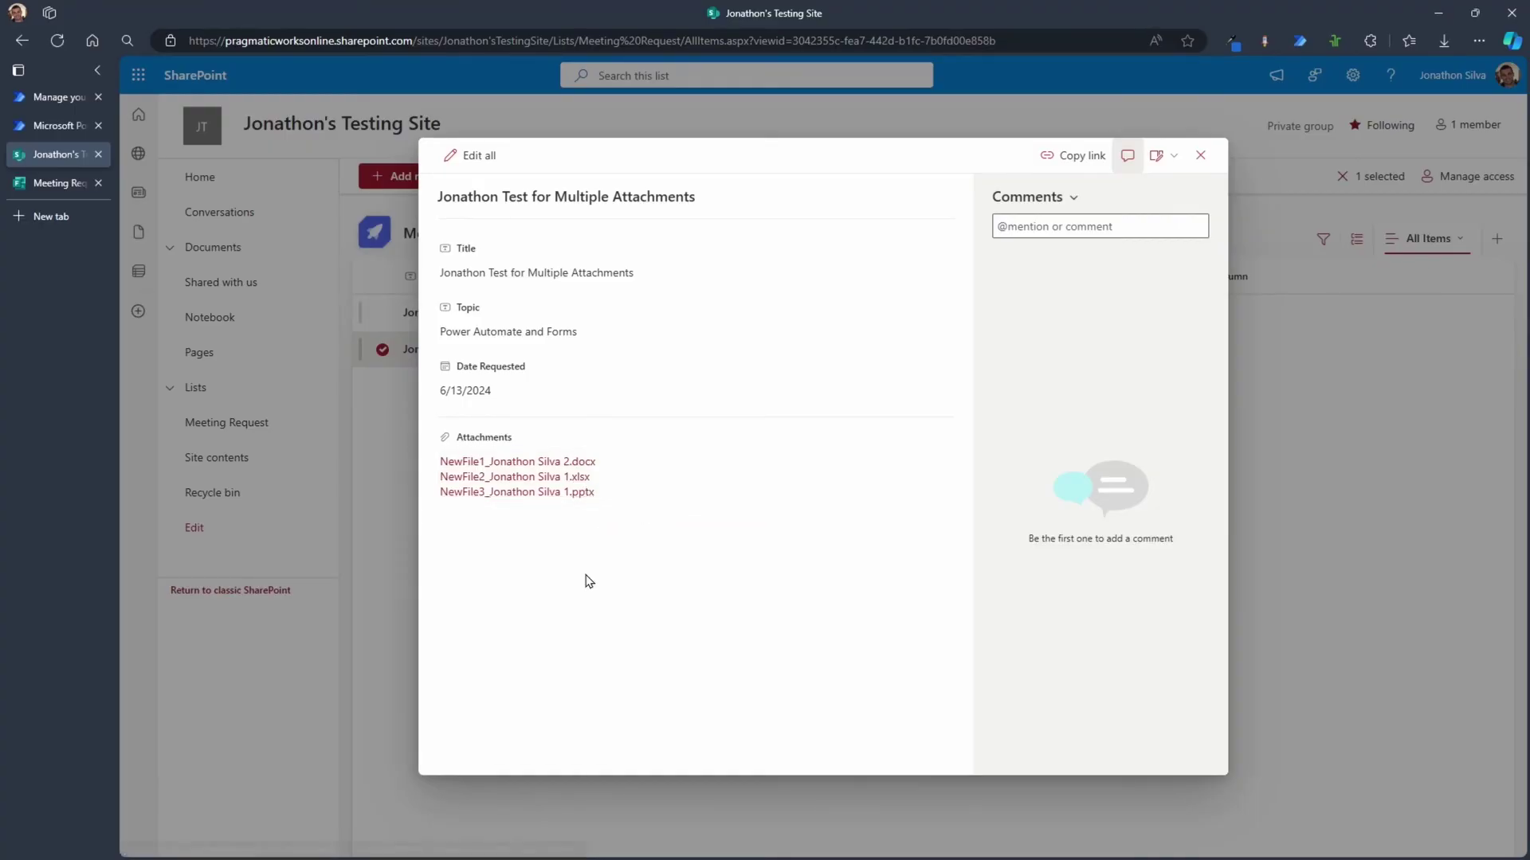
Open the NewFile3 .pptx attachment to verify it, then close it and return to the item
click(501, 493)
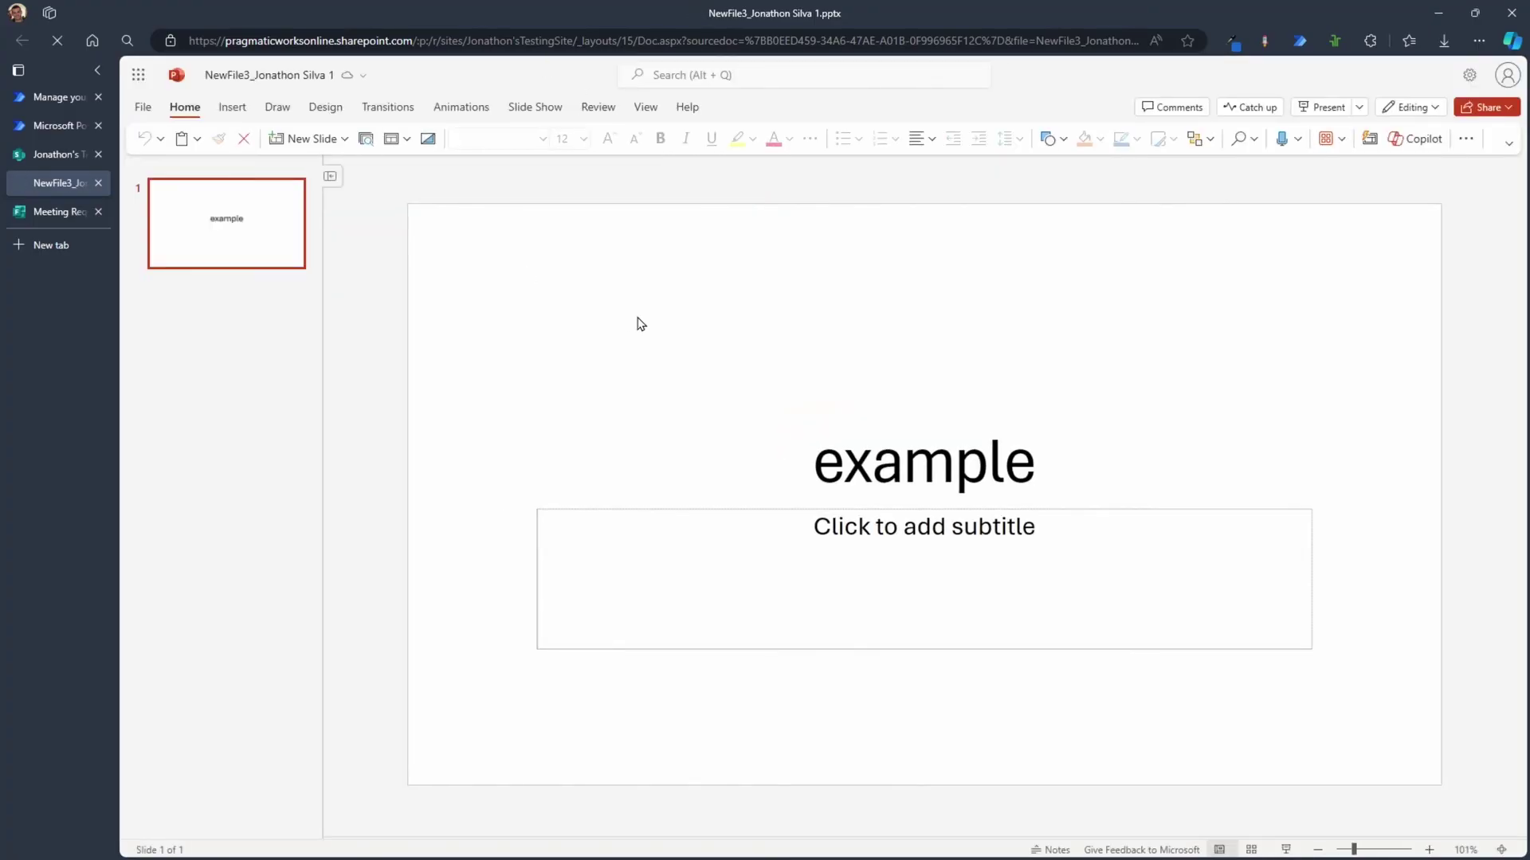
click(98, 183)
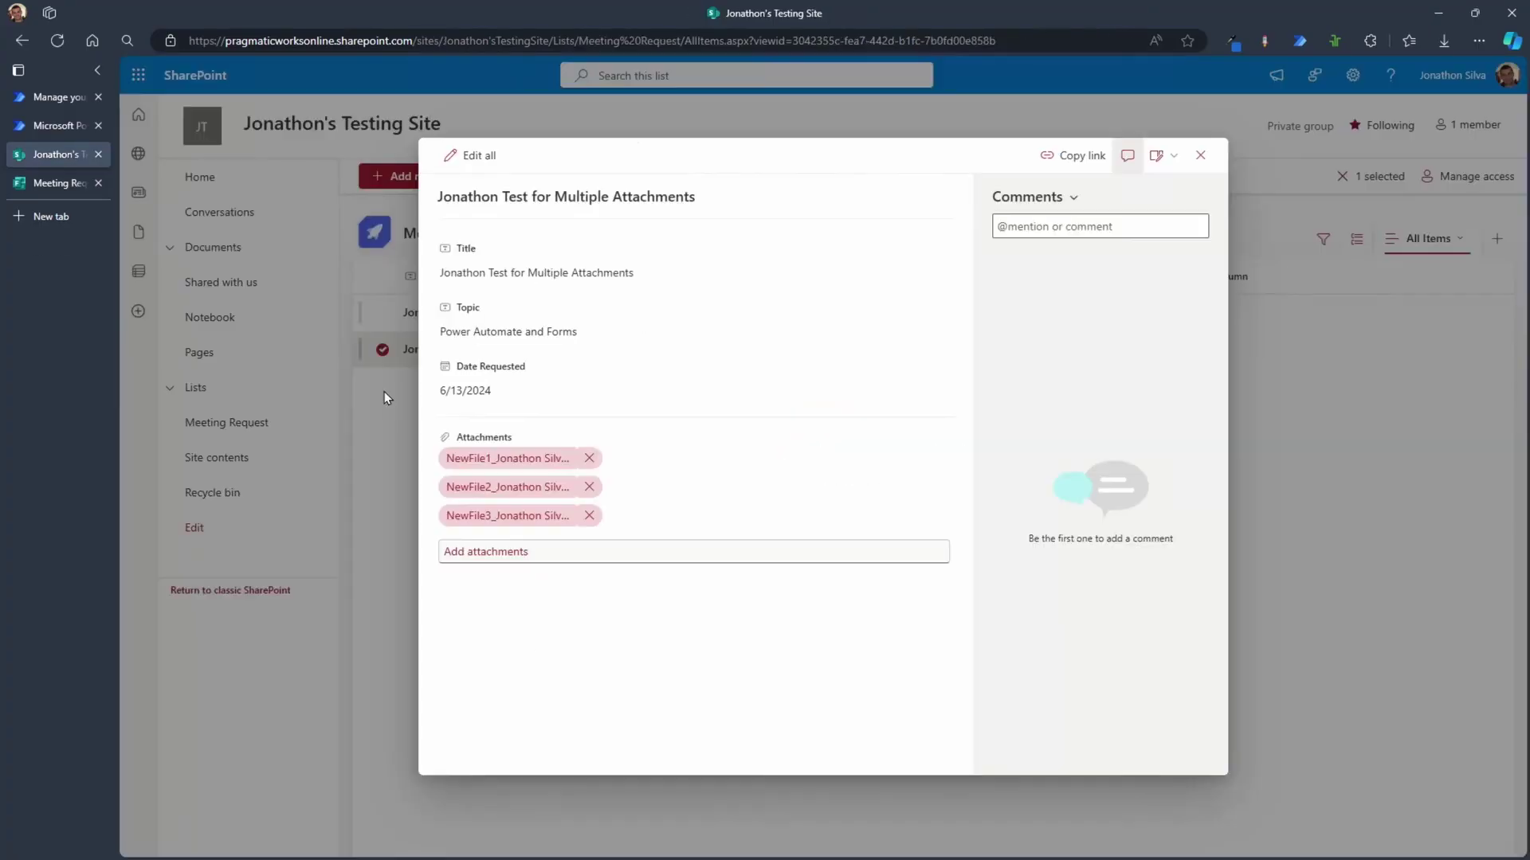